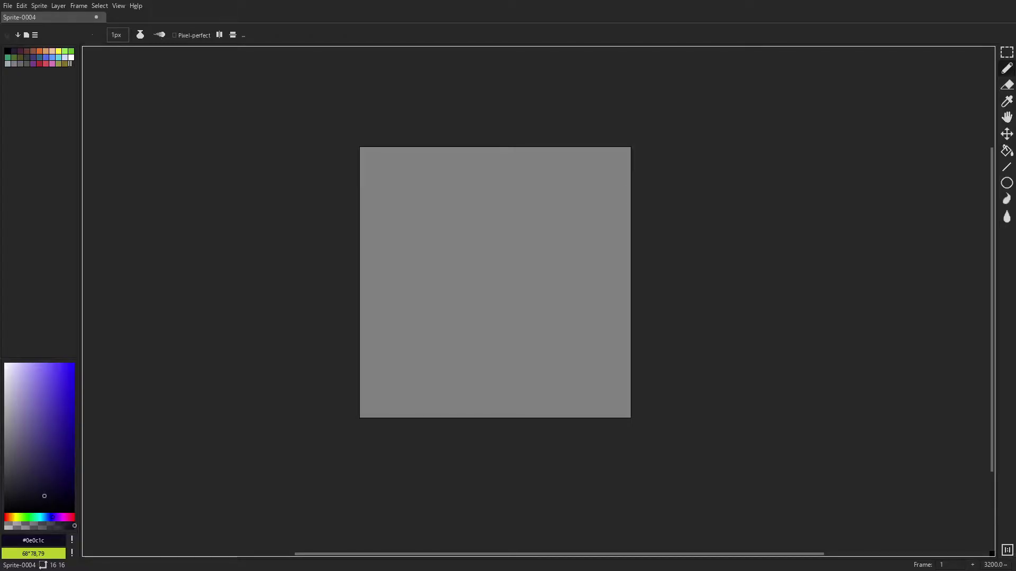
# Try to draw a round outline freehand on the blank canvas in dark navy with the 1 px pencil.
pyautogui.moveTo(601, 106); pyautogui.dragTo(621, 109)
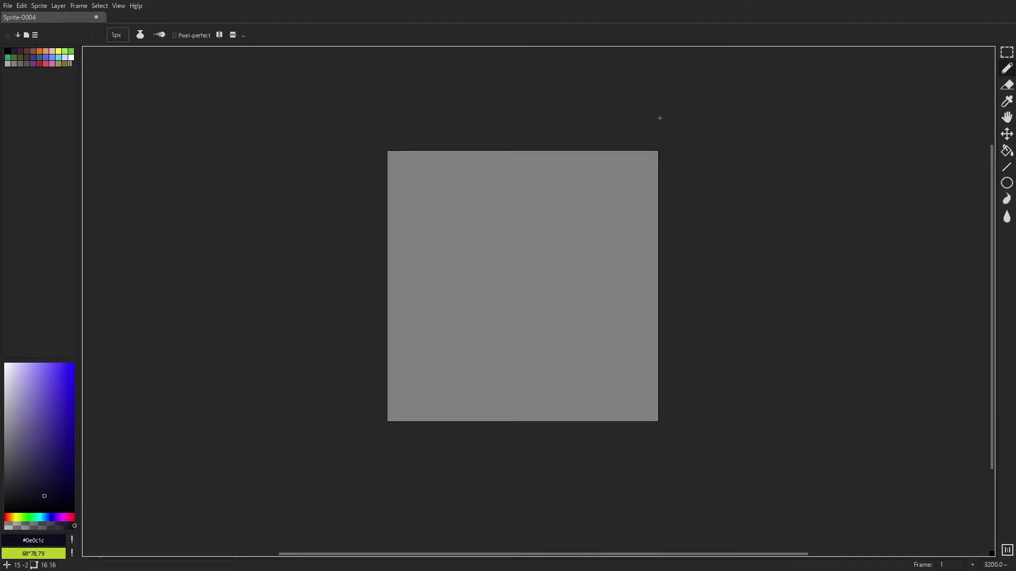
pyautogui.moveTo(660, 118); pyautogui.dragTo(644, 102)
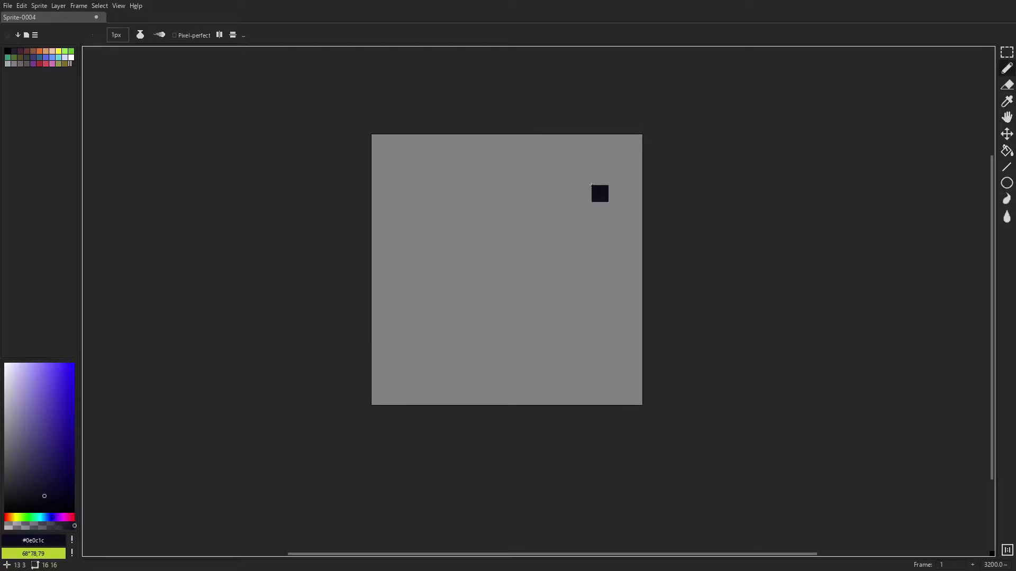
pyautogui.moveTo(532, 143)
pyautogui.mouseDown()
pyautogui.moveTo(479, 143)
pyautogui.moveTo(447, 365)
pyautogui.moveTo(597, 172)
pyautogui.moveTo(561, 144)
pyautogui.mouseUp()
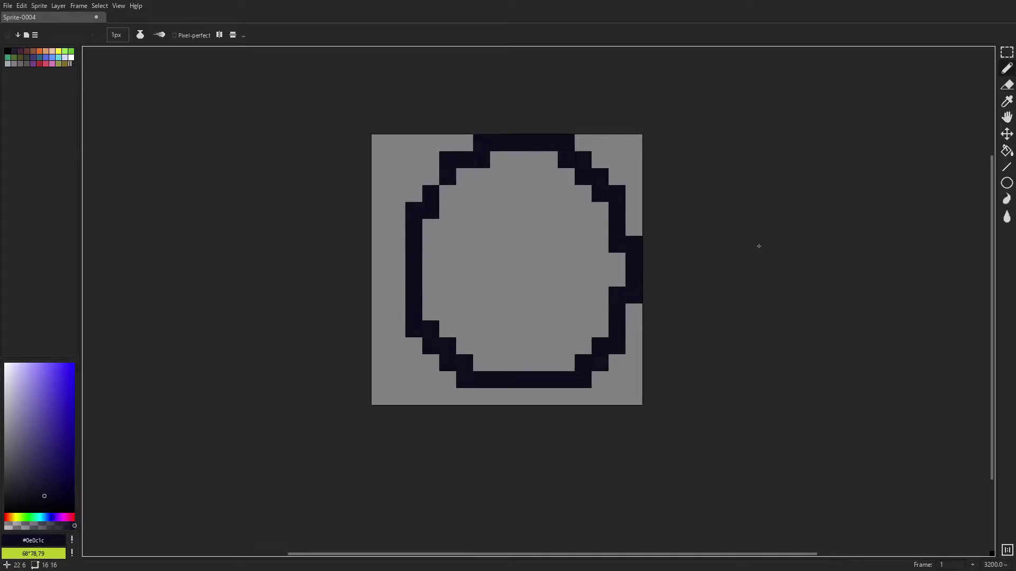
pyautogui.hotkey('ctrl', 'z')
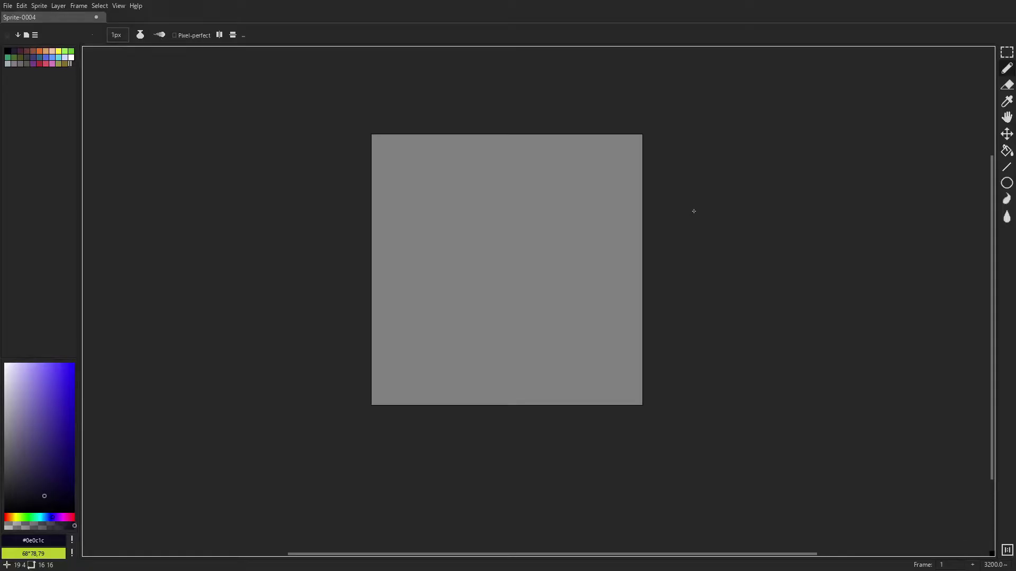
# Enable symmetry on both axes and draw a centred four-pixel segment along the canvas's upper and lower edges.
pyautogui.click(219, 37)
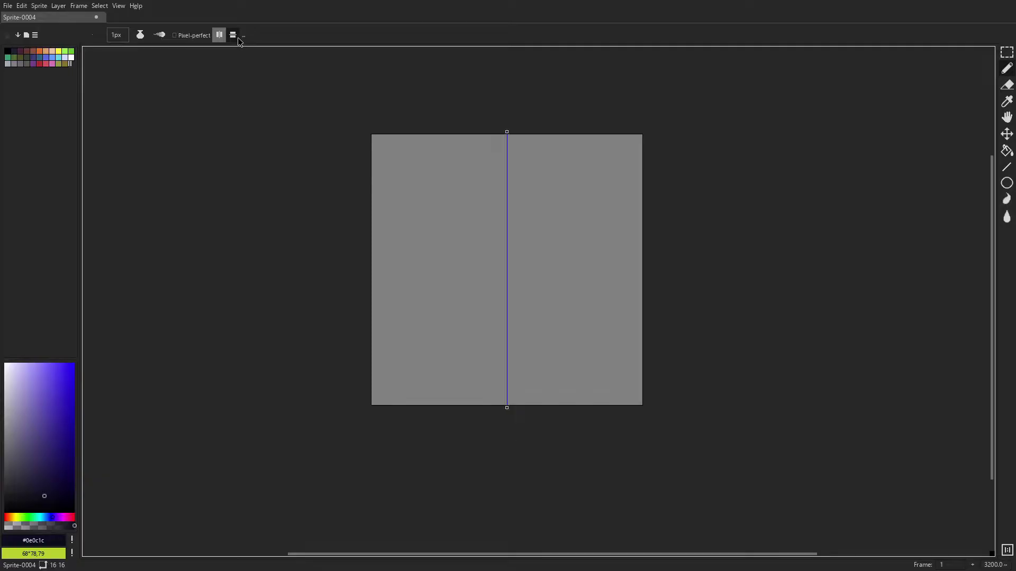
pyautogui.click(233, 35)
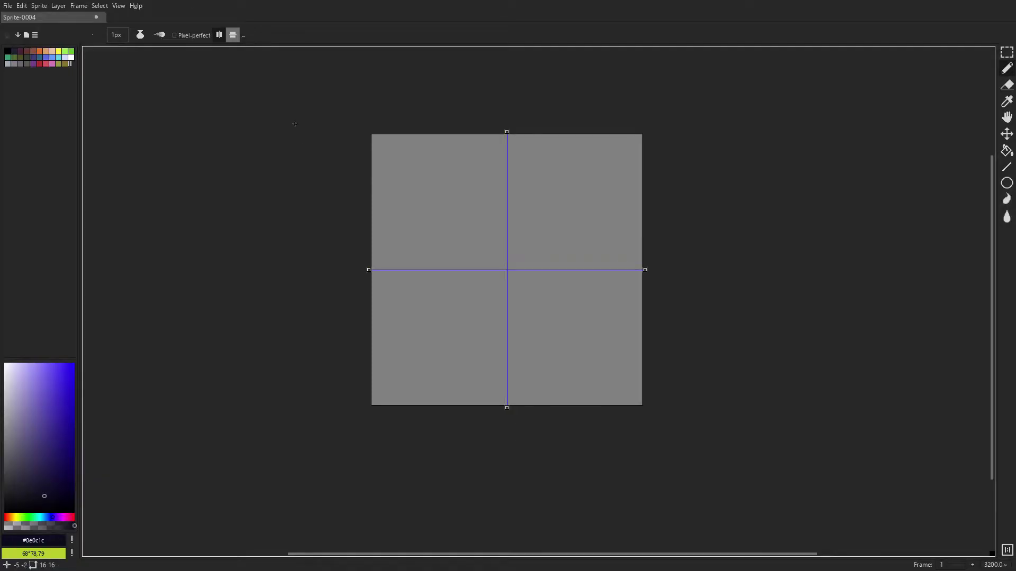
pyautogui.click(500, 142)
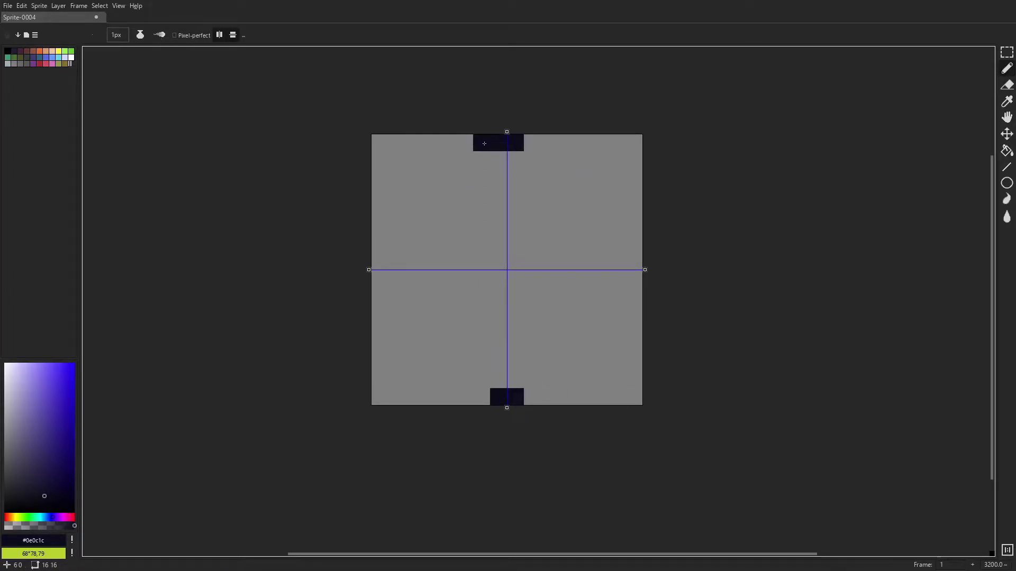
pyautogui.click(483, 146)
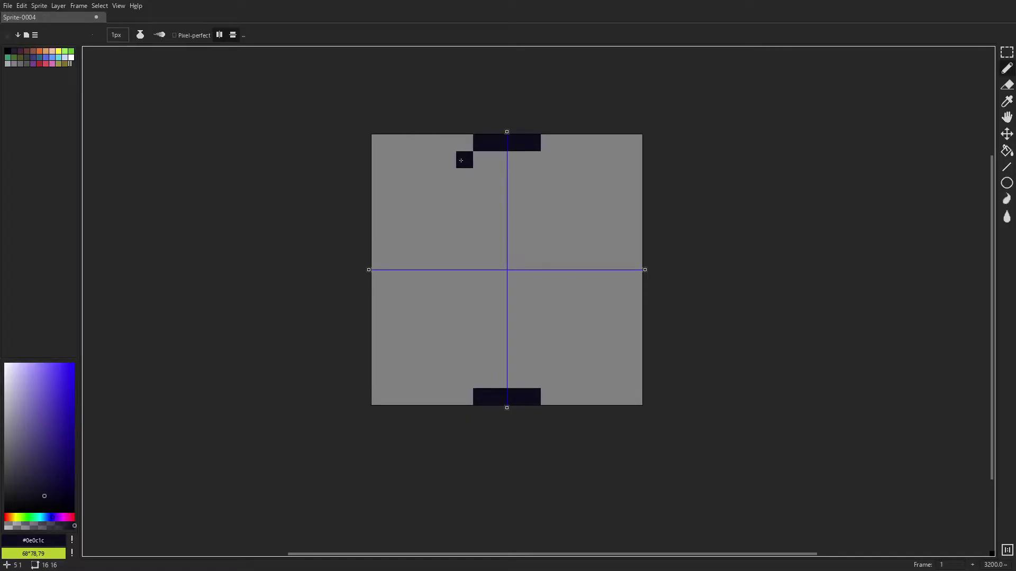
# Try to continue the outline with two-pixel stair steps and long vertical sides.
pyautogui.moveTo(461, 161); pyautogui.dragTo(444, 159)
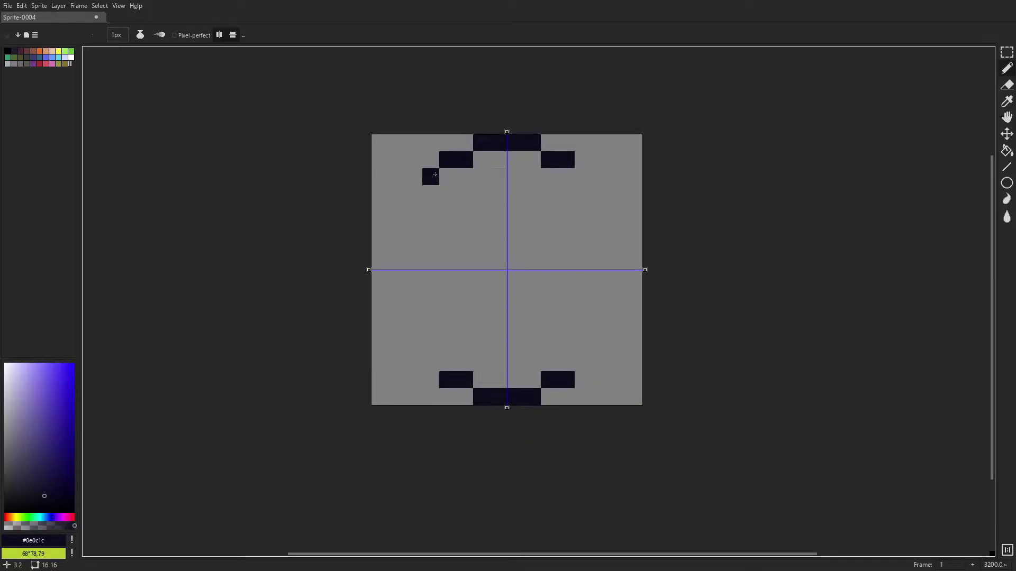
pyautogui.moveTo(429, 175); pyautogui.dragTo(414, 176)
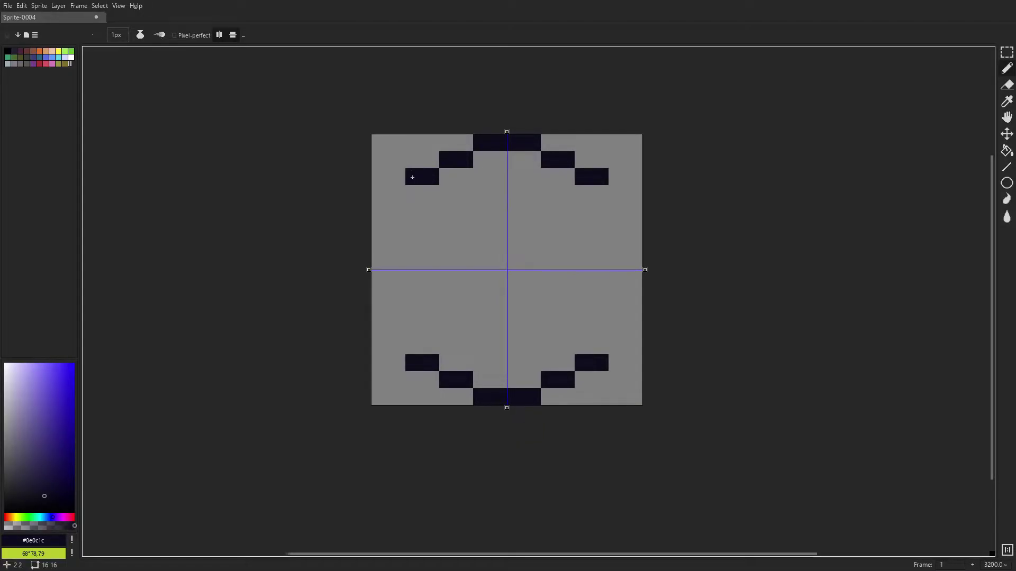
pyautogui.scroll(-3, 515, 278)
pyautogui.scroll(3, 527, 233)
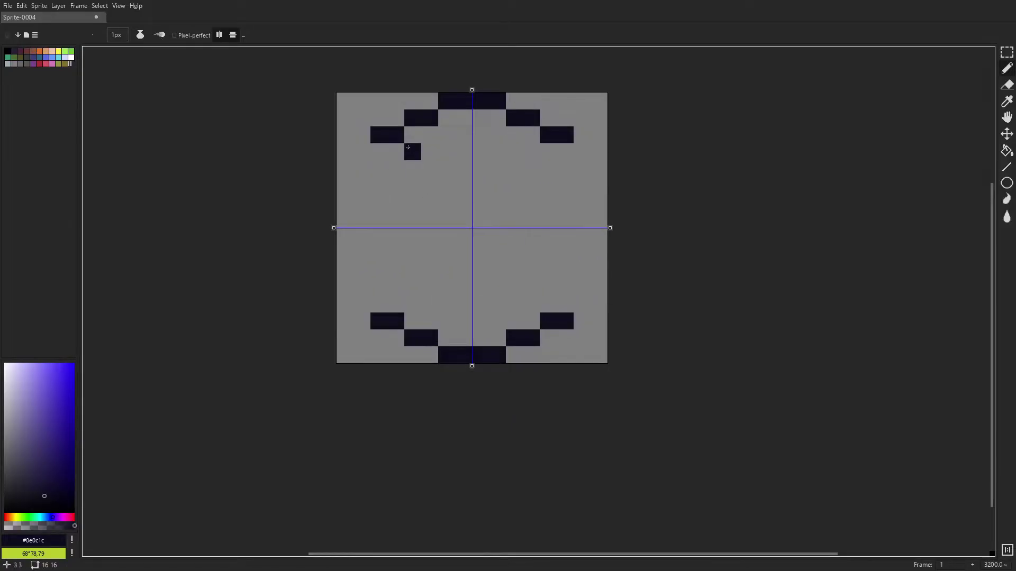
pyautogui.moveTo(362, 152)
pyautogui.mouseDown()
pyautogui.moveTo(346, 195)
pyautogui.moveTo(346, 253)
pyautogui.mouseUp()
pyautogui.scroll(-3, 476, 228)
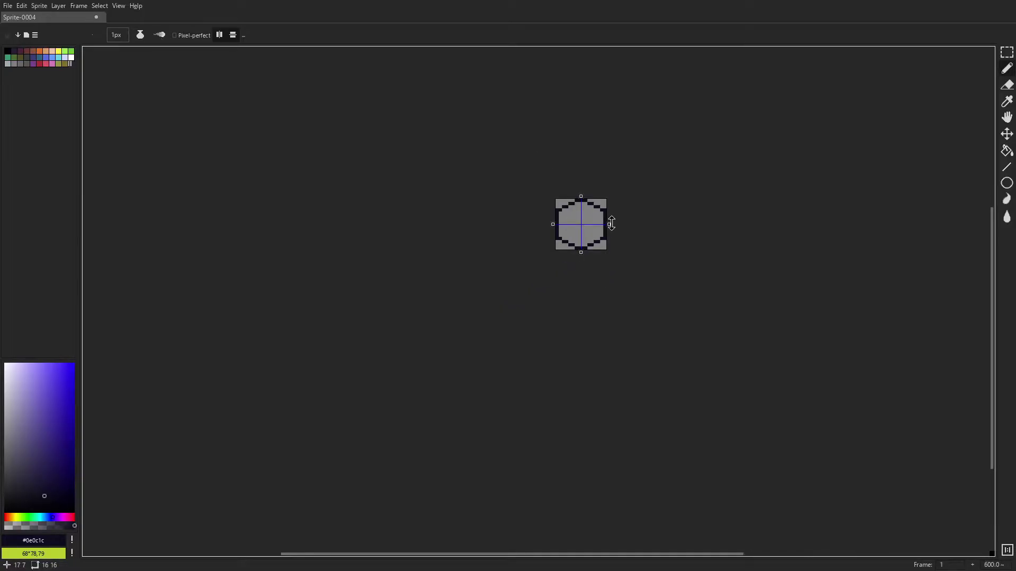
# Undo the stair steps and vertical sides, keeping only the upper and lower edge segments.
pyautogui.scroll(3, 476, 228)
pyautogui.hotkey('ctrl', 'z')
pyautogui.hotkey('ctrl', 'z')
pyautogui.hotkey('ctrl', 'z')
pyautogui.hotkey('ctrl', 'z')
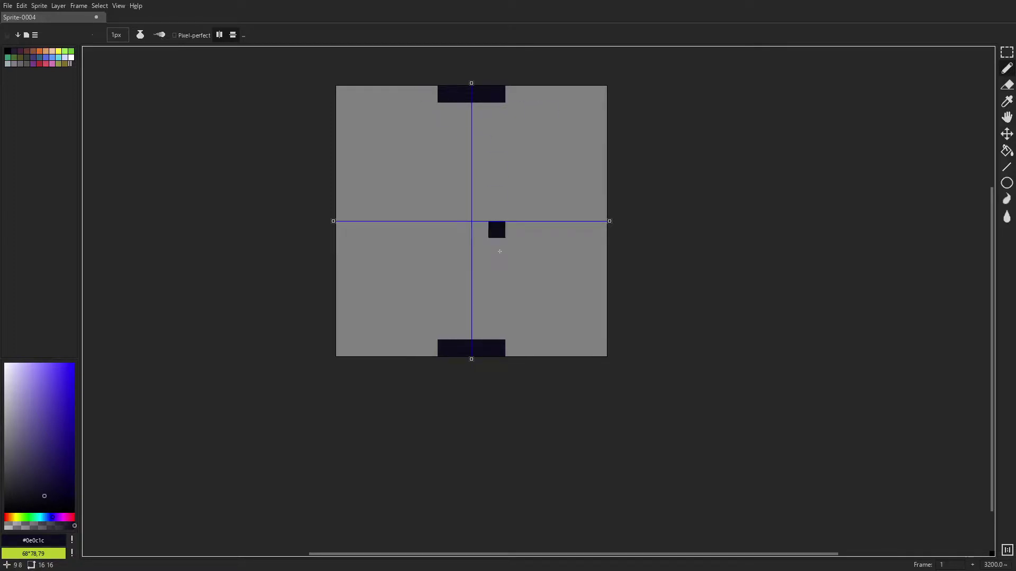
# Draw four-pixel side segments, then link all four edges with two-pixel steps and two single diagonal pixels per corner.
pyautogui.moveTo(598, 196); pyautogui.dragTo(598, 236)
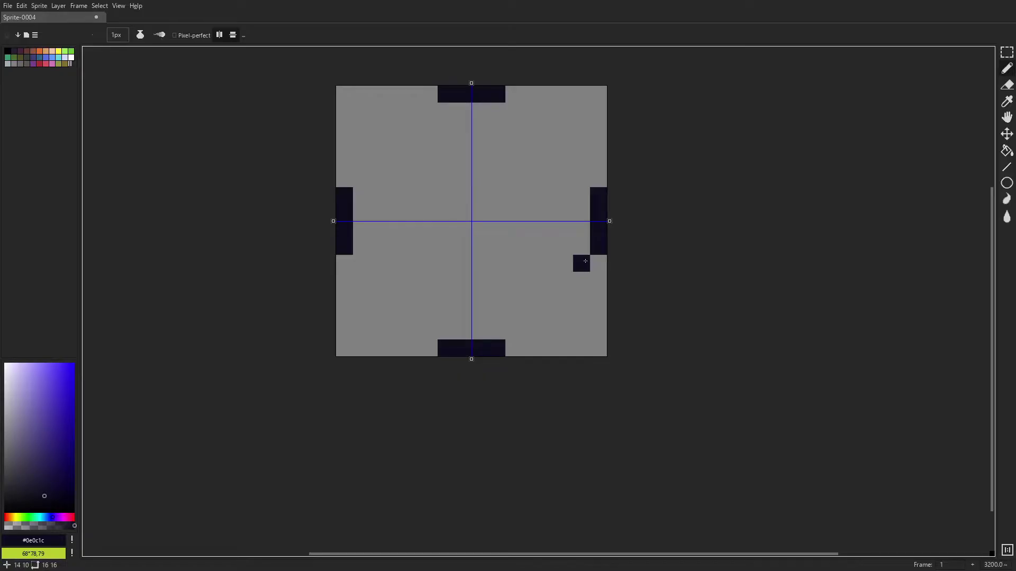
pyautogui.moveTo(582, 263); pyautogui.dragTo(582, 281)
pyautogui.click(520, 333)
pyautogui.click(531, 331)
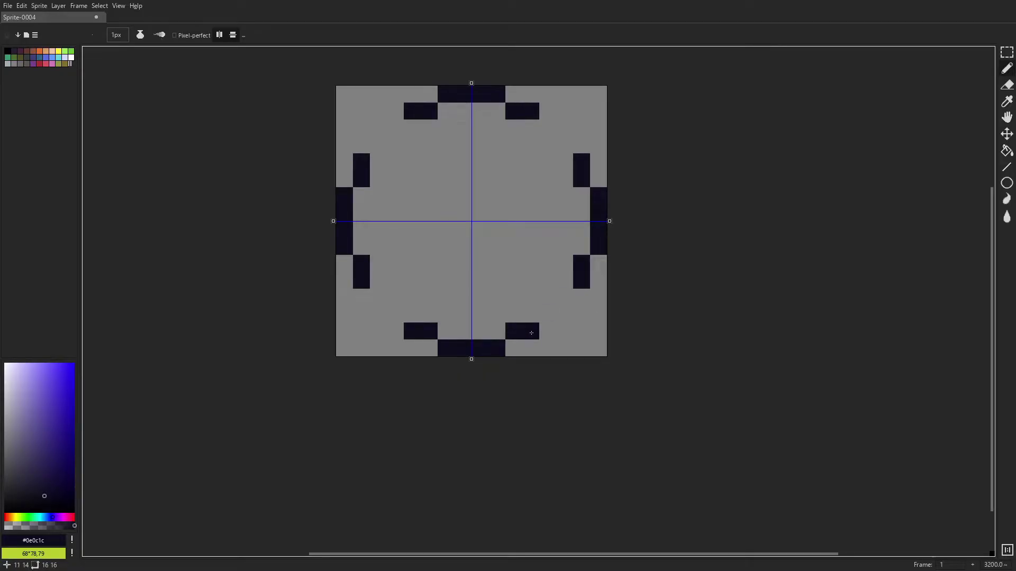
pyautogui.click(547, 314)
pyautogui.click(565, 297)
pyautogui.scroll(-3, 607, 247)
pyautogui.scroll(-4, 681, 248)
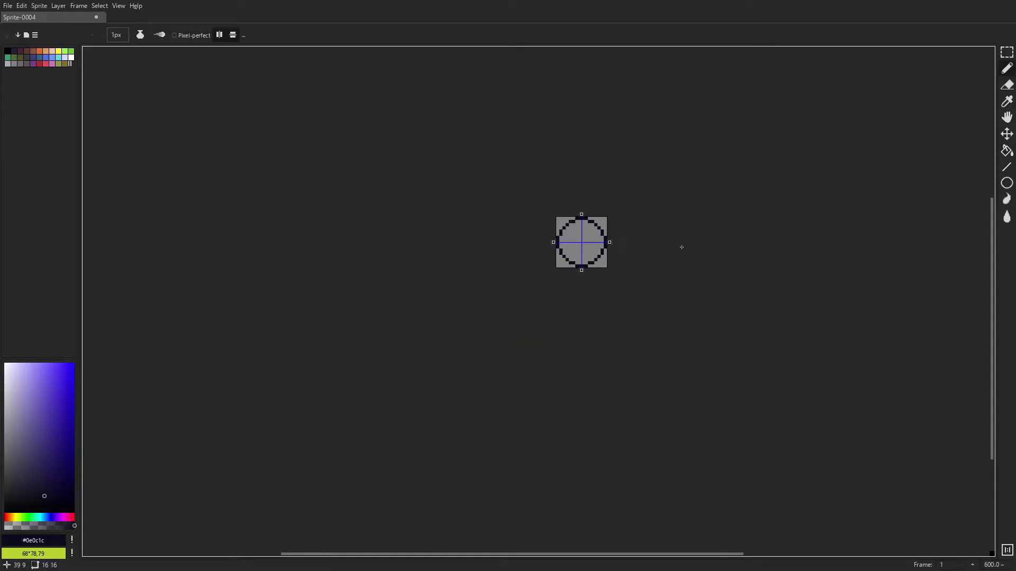
pyautogui.scroll(6, 581, 247)
pyautogui.moveTo(774, 149); pyautogui.dragTo(761, 175)
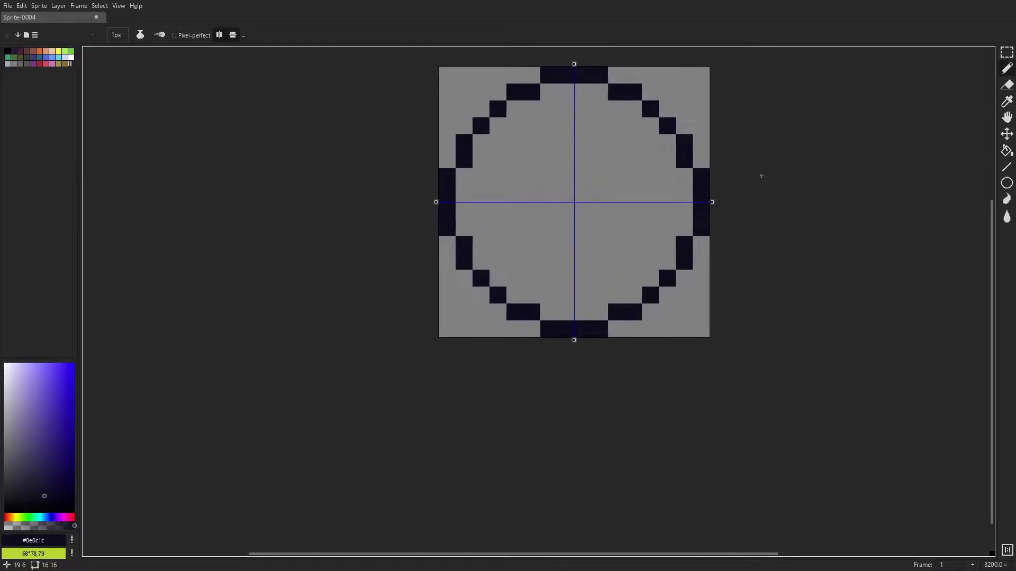
pyautogui.scroll(1, 762, 176)
pyautogui.scroll(-1, 716, 158)
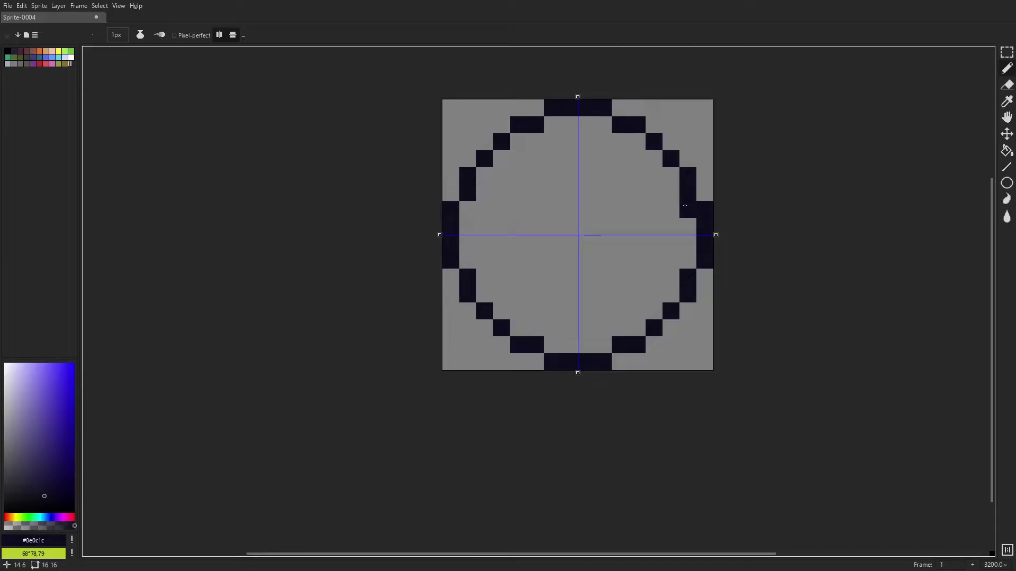
# Undo the corner pixels and two-pixel steps, leaving only the four-pixel edge segments.
pyautogui.hotkey('ctrl', 'z')
pyautogui.hotkey('ctrl', 'z')
pyautogui.hotkey('ctrl', 'z')
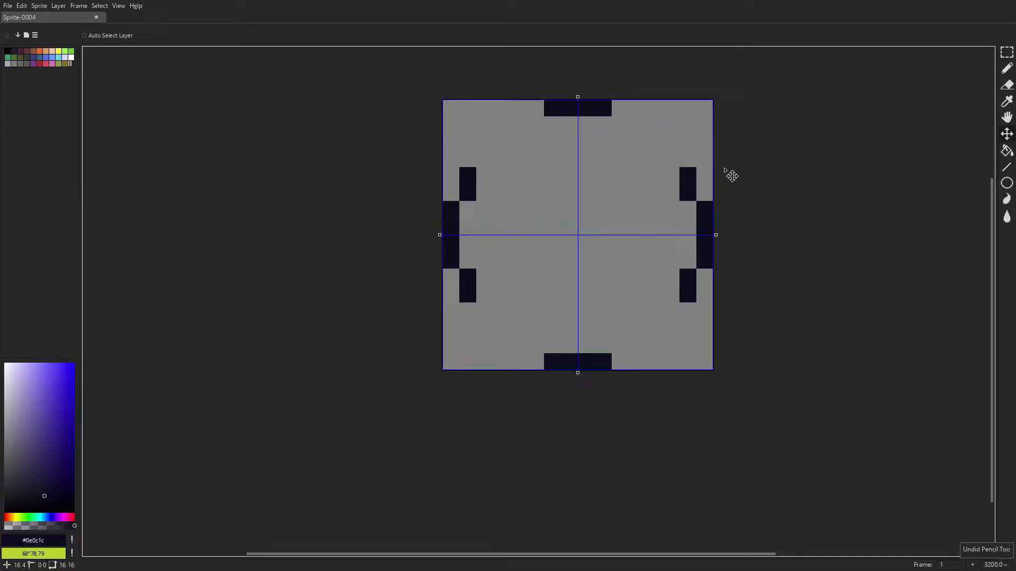
pyautogui.hotkey('ctrl', 'z')
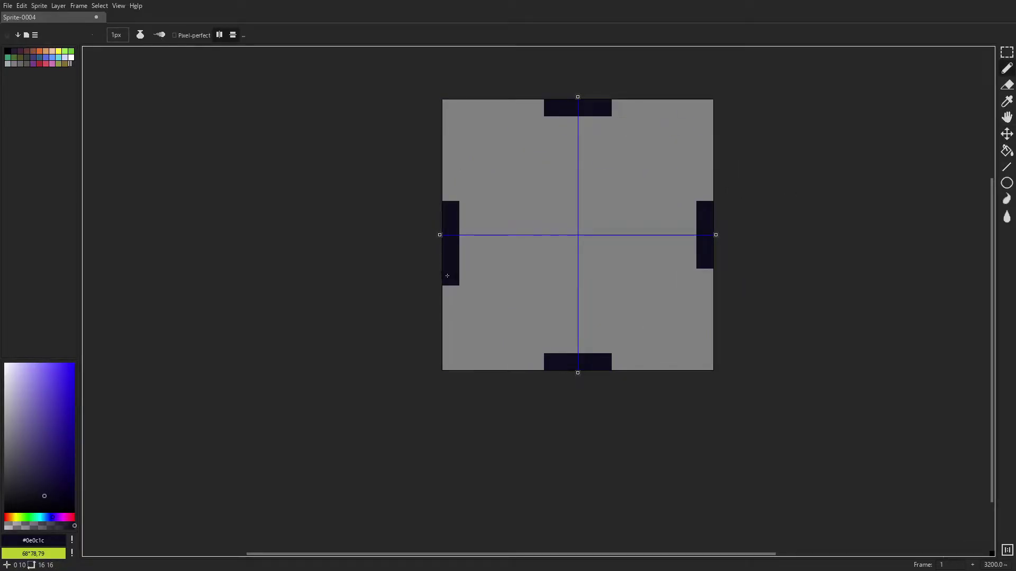
# Rebuild the circle's corners from two-pixel steps beside each edge segment and two single diagonal pixels between them.
pyautogui.click(467, 193)
pyautogui.click(467, 179)
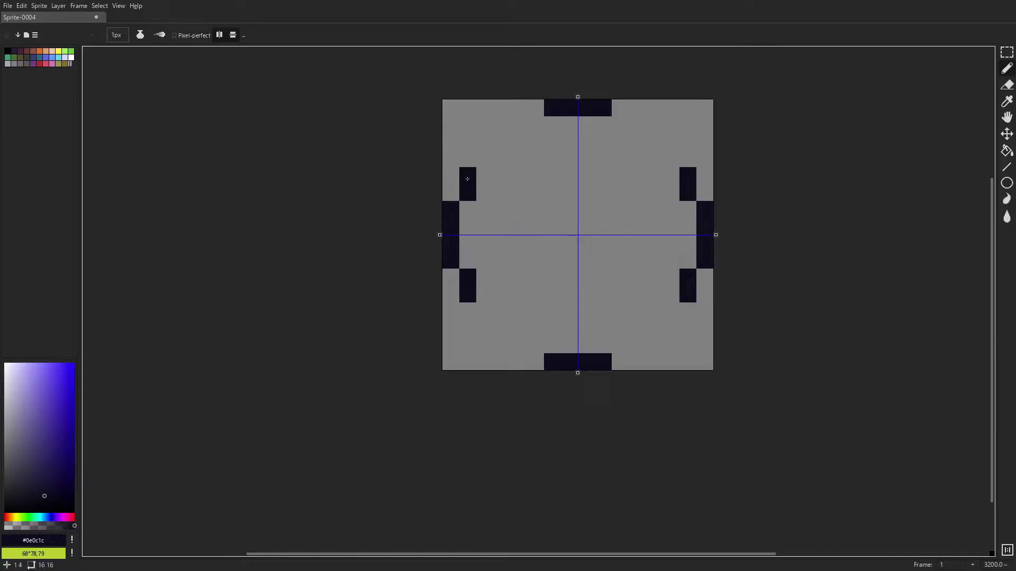
pyautogui.click(536, 124)
pyautogui.click(521, 124)
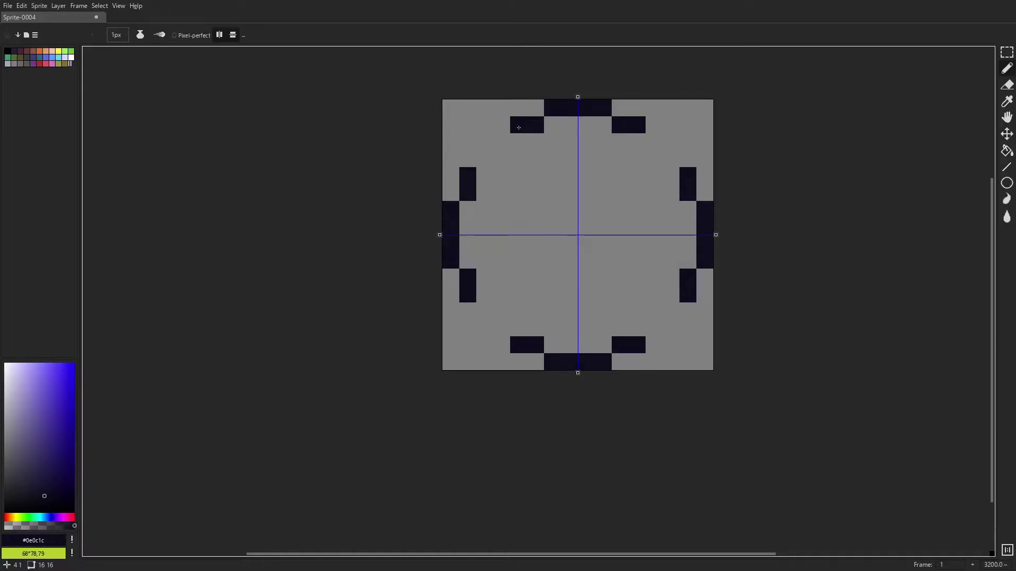
pyautogui.click(501, 141)
pyautogui.click(484, 159)
pyautogui.scroll(-2, 561, 244)
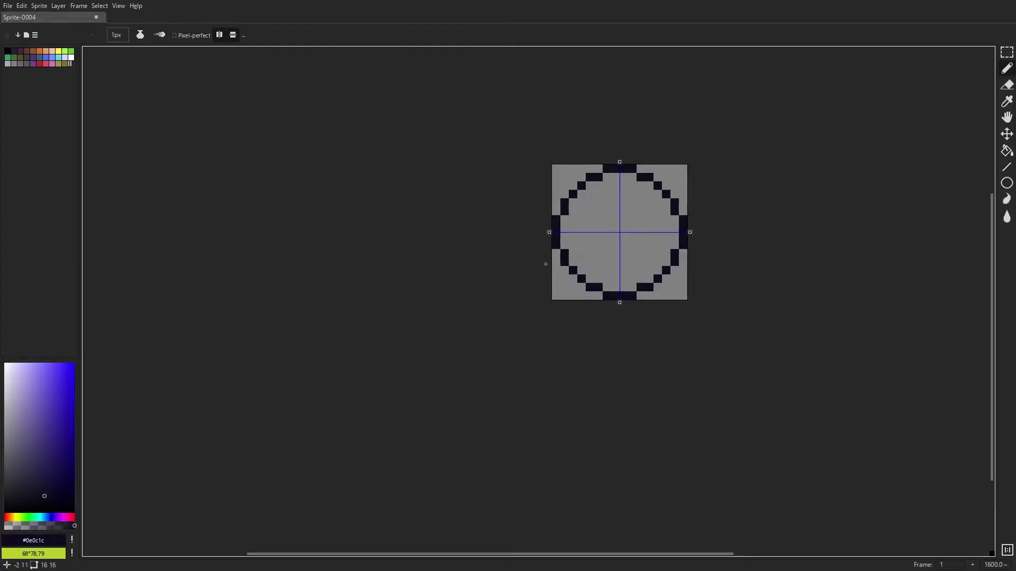
pyautogui.scroll(-1, 691, 219)
pyautogui.scroll(2, 661, 215)
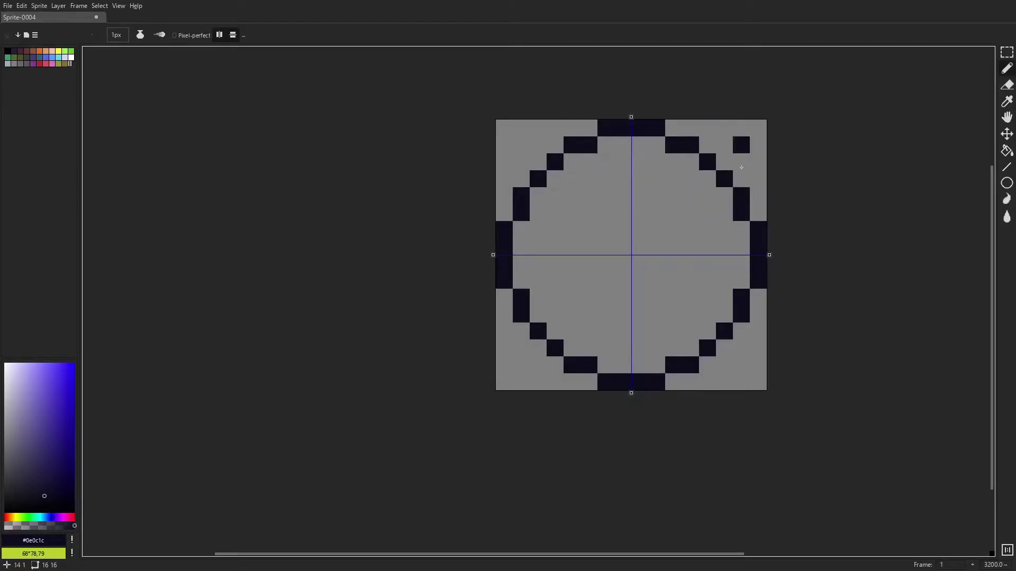
# Undo the rebuilt corners back to the four-pixel edge segments.
pyautogui.press('m')
pyautogui.press('b')
pyautogui.hotkey('ctrl', 'z')
pyautogui.hotkey('ctrl', 'z')
pyautogui.hotkey('ctrl', 'z')
pyautogui.hotkey('ctrl', 'z')
pyautogui.hotkey('ctrl', 'z')
pyautogui.hotkey('ctrl', 'z')
pyautogui.hotkey('ctrl', 'z')
pyautogui.hotkey('ctrl', 'z')
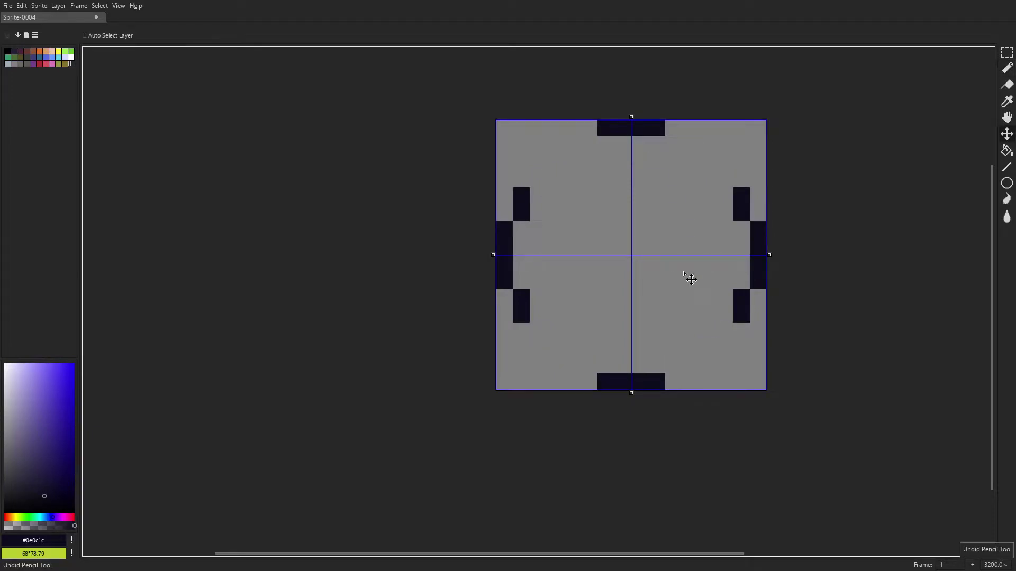
# Lengthen all four edge segments to six pixels and connect them with two-pixel steps and one diagonal pixel per corner.
pyautogui.click(505, 211)
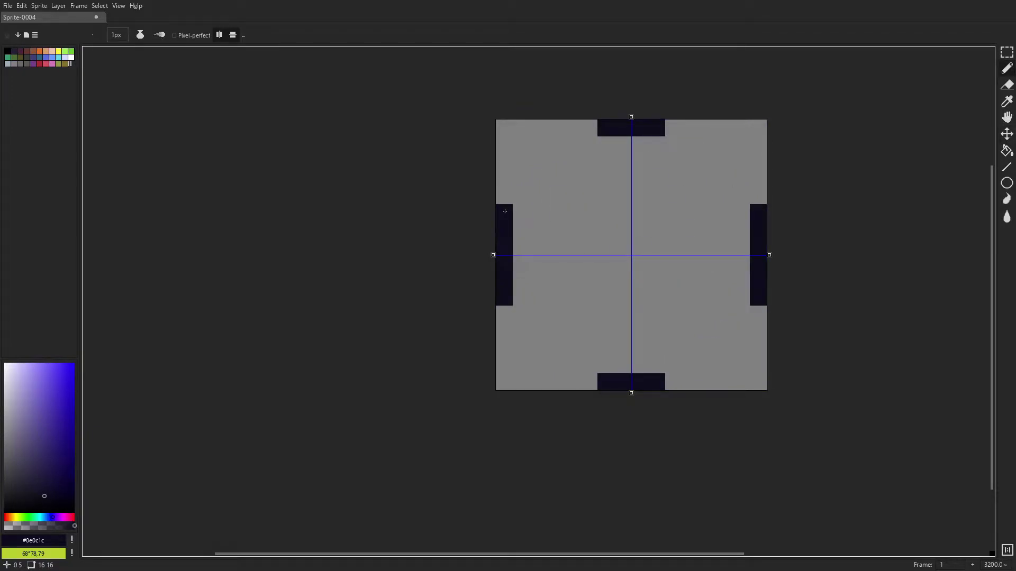
pyautogui.click(585, 130)
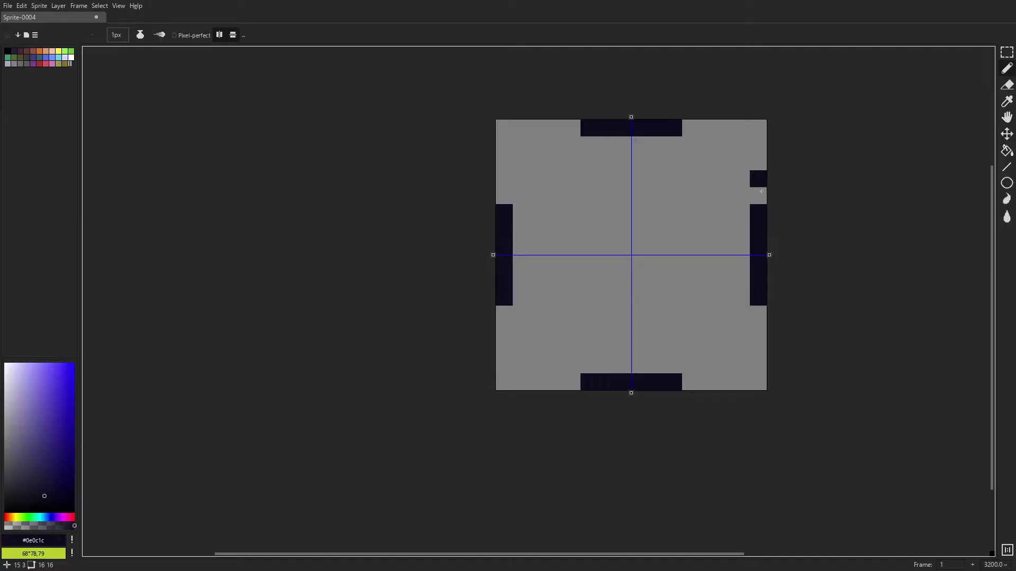
pyautogui.moveTo(740, 198); pyautogui.dragTo(741, 180)
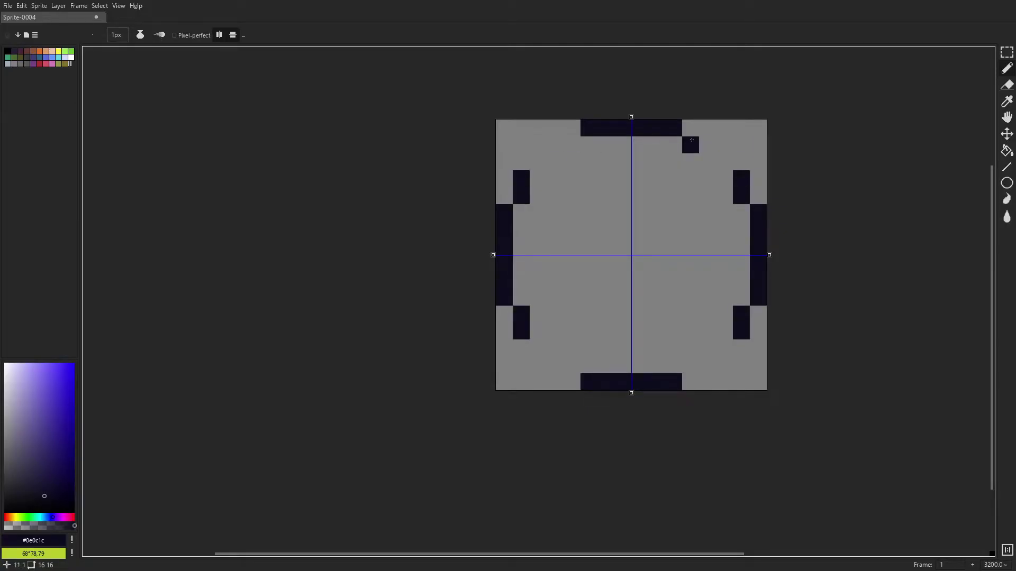
pyautogui.moveTo(690, 145); pyautogui.dragTo(708, 145)
pyautogui.click(730, 168)
pyautogui.scroll(-3, 730, 168)
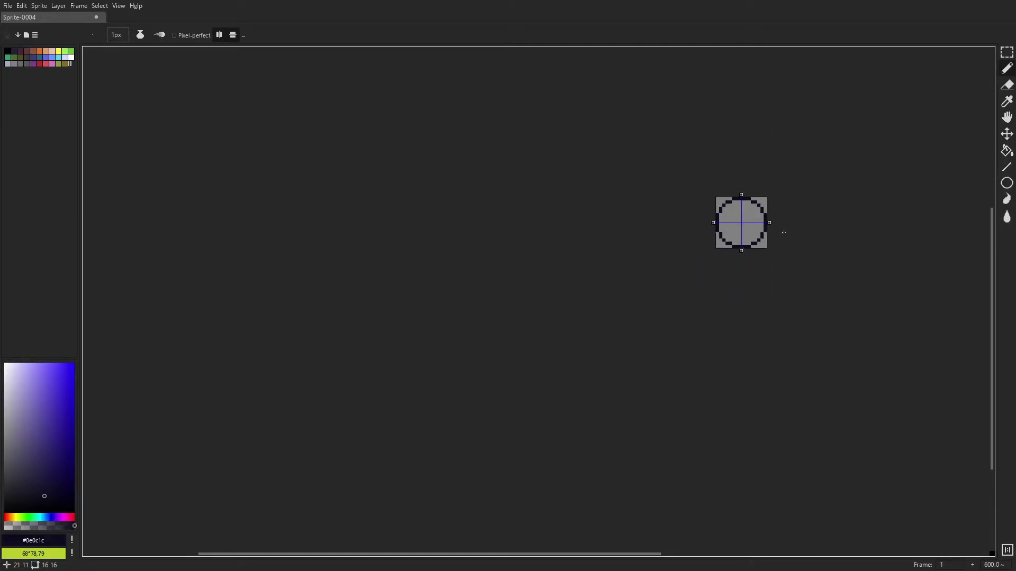
pyautogui.scroll(3, 782, 231)
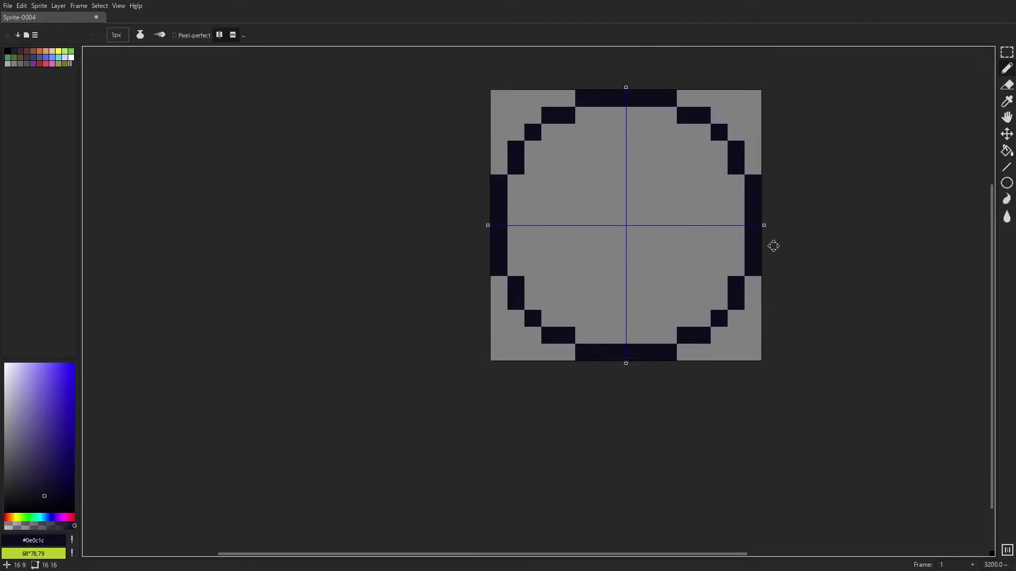
# Undo the corner connections between the six-pixel edge segments.
pyautogui.hotkey('ctrl', 'z')
pyautogui.hotkey('ctrl', 'z')
pyautogui.hotkey('ctrl', 'z')
# Lengthen the four edge segments to eight pixels and close each corner with two two-pixel steps.
pyautogui.press('b')
pyautogui.click(685, 100)
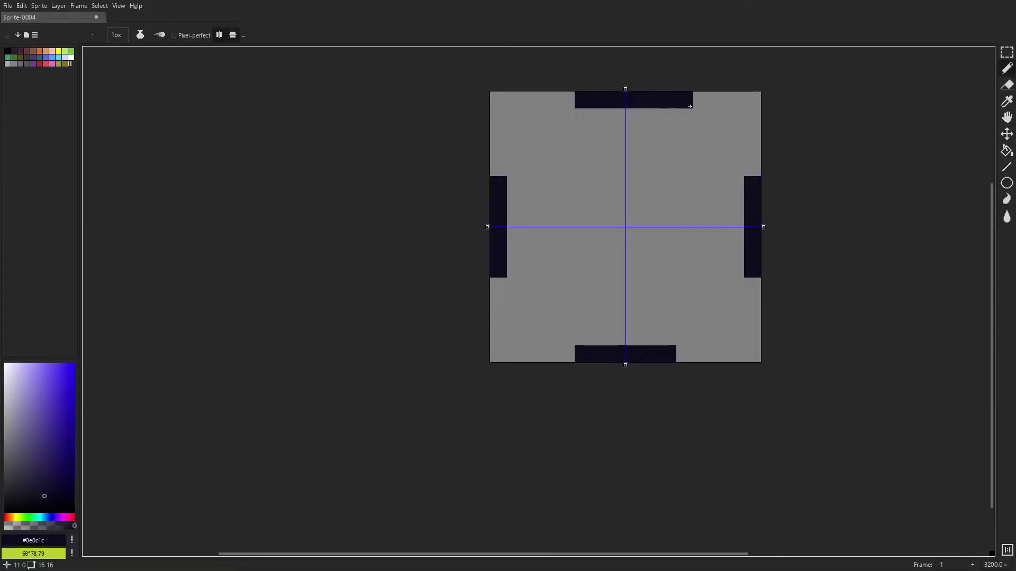
pyautogui.click(752, 168)
pyautogui.click(516, 151)
pyautogui.click(549, 117)
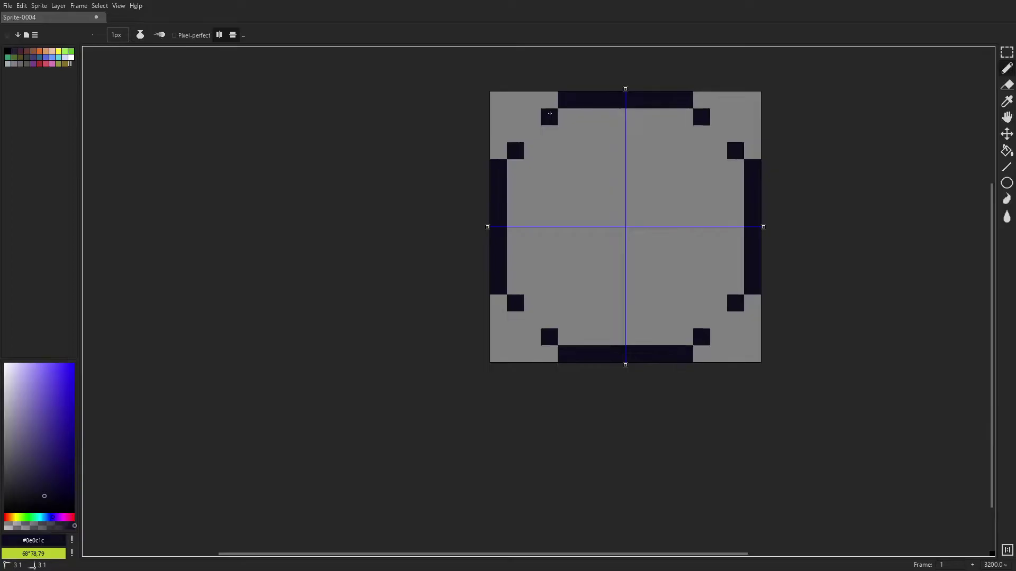
pyautogui.click(533, 117)
pyautogui.click(515, 134)
pyautogui.scroll(-3, 597, 164)
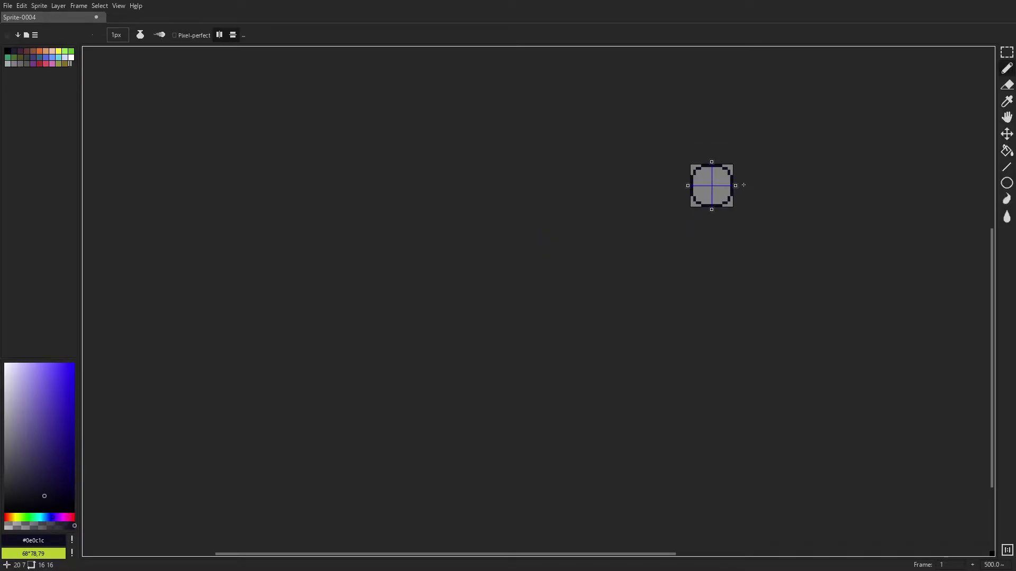
pyautogui.scroll(2, 426, 120)
# Turn off both symmetry axes for the pencil.
pyautogui.click(219, 34)
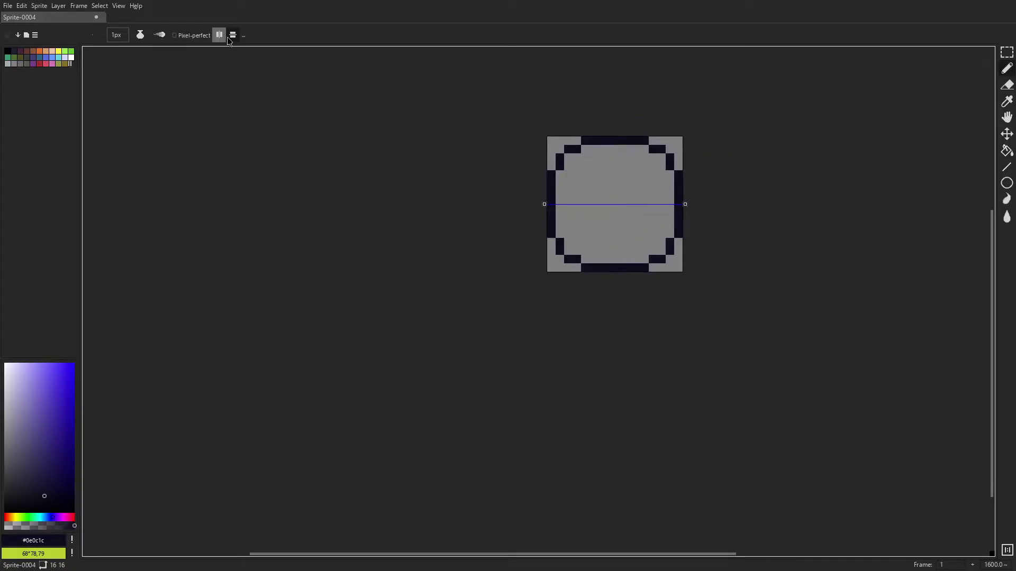
pyautogui.click(232, 34)
pyautogui.scroll(-3, 704, 162)
pyautogui.scroll(2, 636, 168)
pyautogui.scroll(2, 592, 158)
pyautogui.scroll(-1, 625, 162)
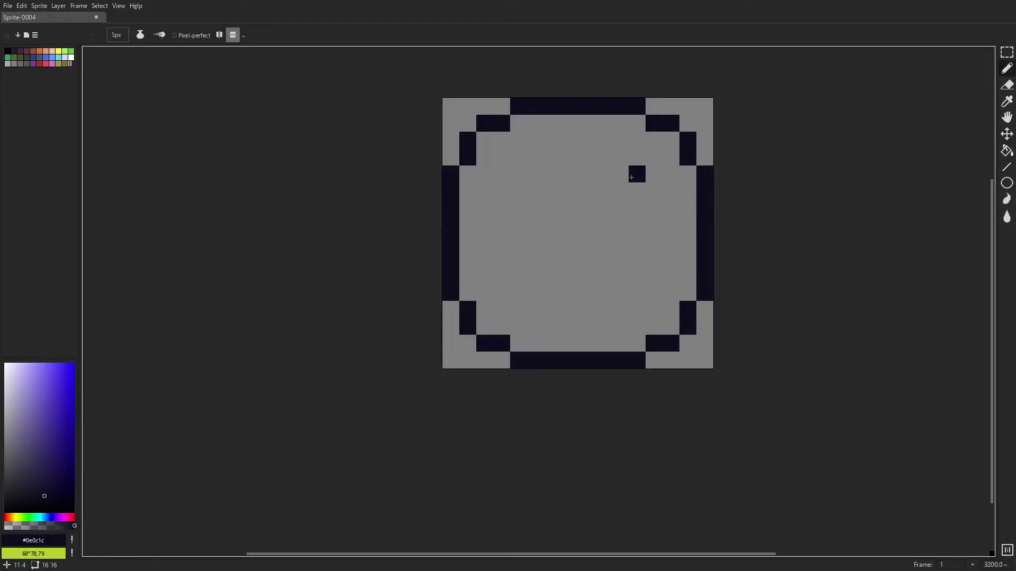
# Undo the corner steps and the eight-pixel edge segments, going back to the bare six-pixel edge segments.
pyautogui.press('m')
pyautogui.hotkey('ctrl', 'z')
pyautogui.hotkey('ctrl', 'z')
pyautogui.hotkey('ctrl', 'z')
pyautogui.hotkey('ctrl', 'z')
pyautogui.hotkey('ctrl', 'z')
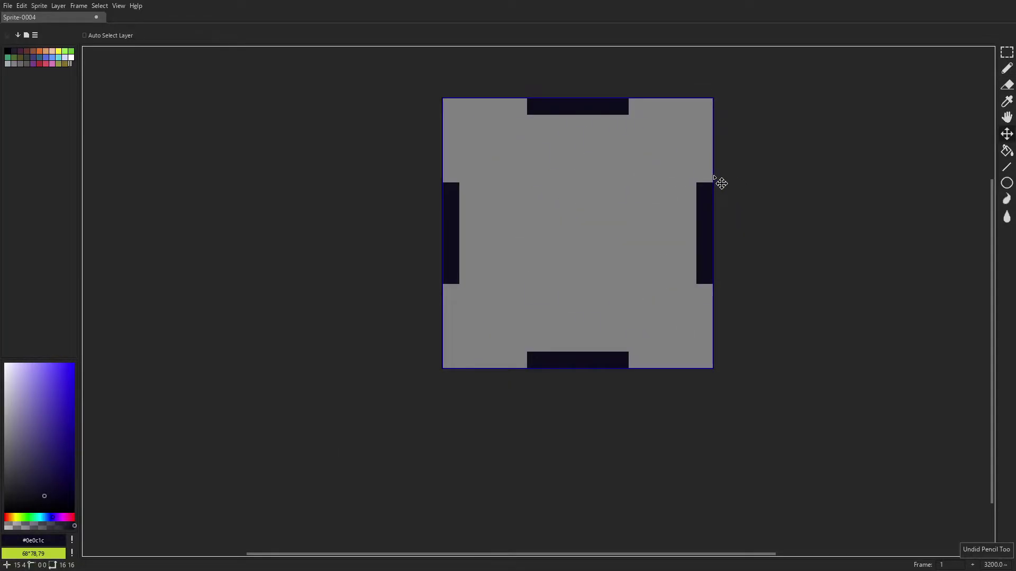
# Turn on both symmetry axes and connect the six-pixel segments with two-pixel steps and one diagonal pixel per corner.
pyautogui.press('b')
pyautogui.click(467, 174)
pyautogui.click(219, 34)
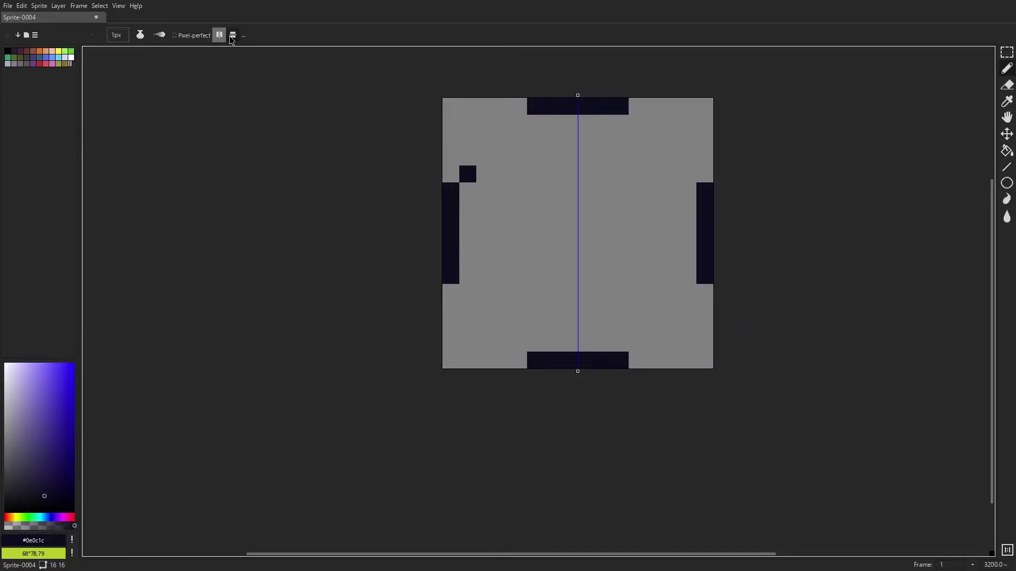
pyautogui.click(231, 36)
pyautogui.click(467, 157)
pyautogui.moveTo(518, 123); pyautogui.dragTo(502, 123)
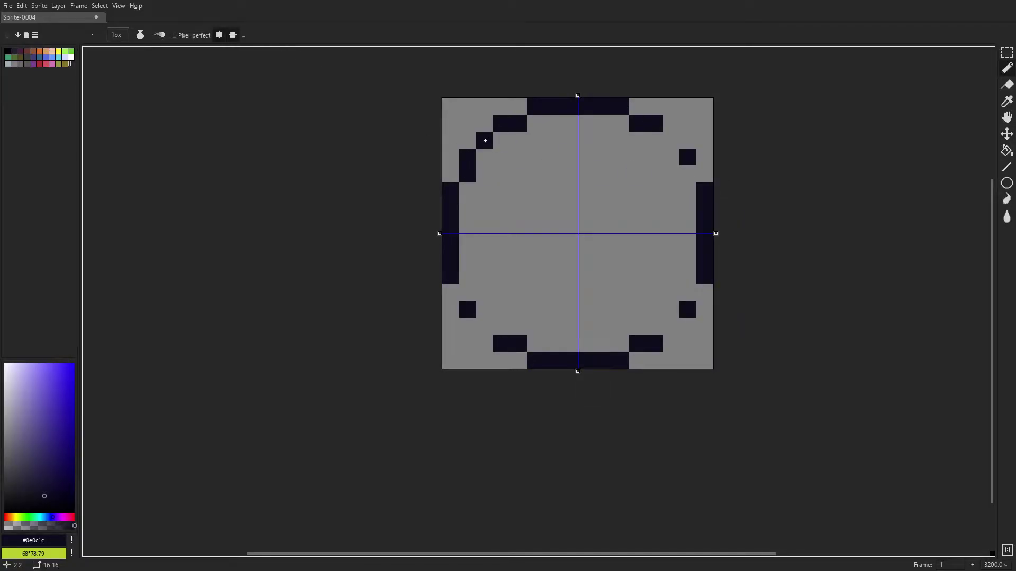
pyautogui.click(485, 140)
pyautogui.scroll(-3, 677, 174)
pyautogui.scroll(3, 677, 174)
pyautogui.click(704, 174)
pyautogui.scroll(-4, 716, 236)
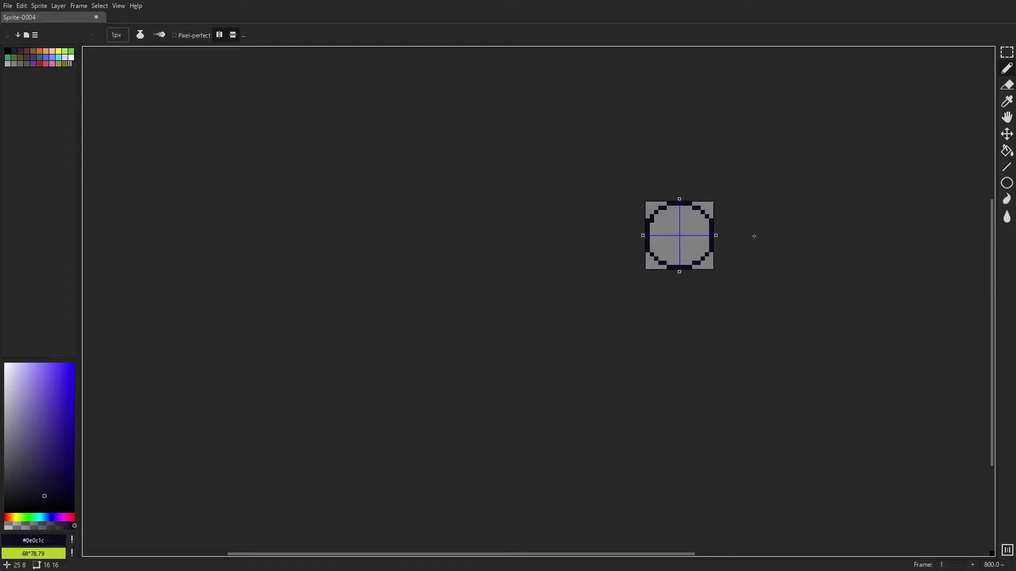
pyautogui.scroll(4, 754, 236)
# Undo the corner connections and the segment lengthening back to bare four-pixel segments on all four edges.
pyautogui.hotkey('ctrl', 'z')
pyautogui.hotkey('ctrl', 'z')
pyautogui.hotkey('ctrl', 'z')
pyautogui.hotkey('ctrl', 'z')
pyautogui.hotkey('ctrl', 'z')
pyautogui.hotkey('ctrl', 'z')
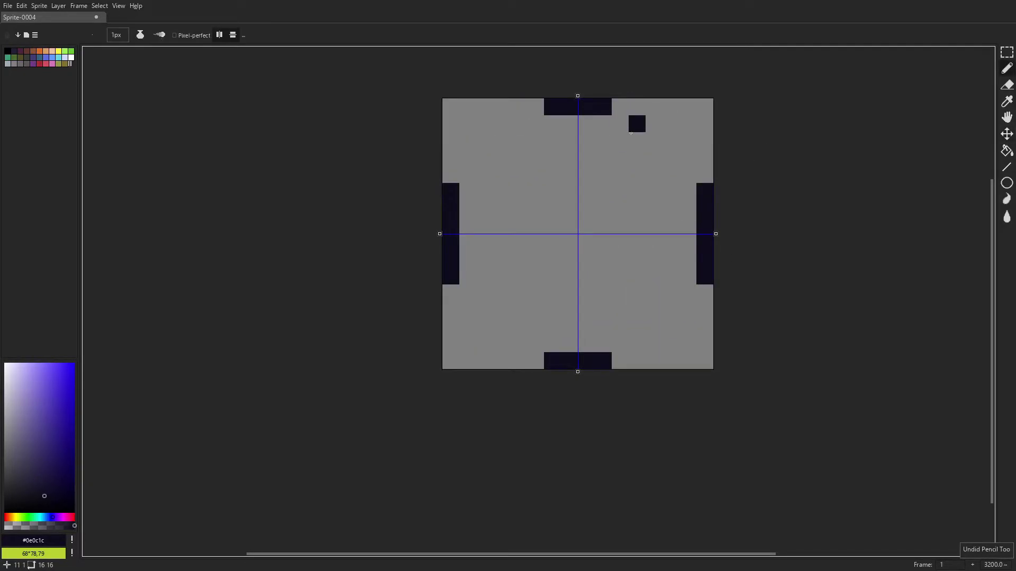
pyautogui.hotkey('ctrl', 'z')
# Connect the four-pixel edge segments with two-pixel steps and two diagonal pixels at each corner.
pyautogui.moveTo(467, 191); pyautogui.dragTo(467, 173)
pyautogui.moveTo(533, 124); pyautogui.dragTo(521, 124)
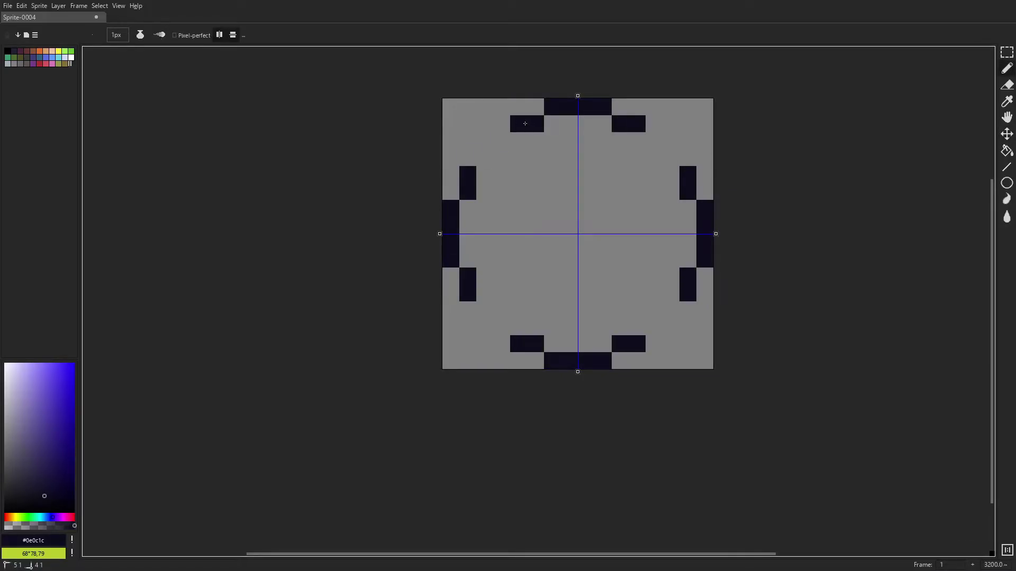
pyautogui.click(501, 140)
pyautogui.click(484, 157)
pyautogui.scroll(-5, 664, 165)
pyautogui.scroll(5, 668, 154)
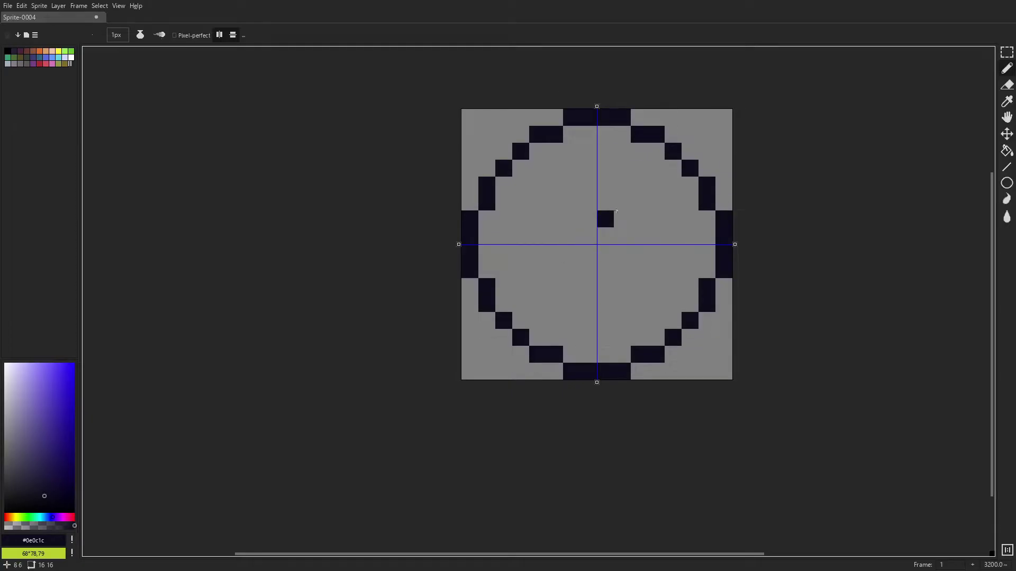
# Create a new 32×32 px RGBA sprite with a transparent background.
pyautogui.click(8, 6)
pyautogui.click(20, 23)
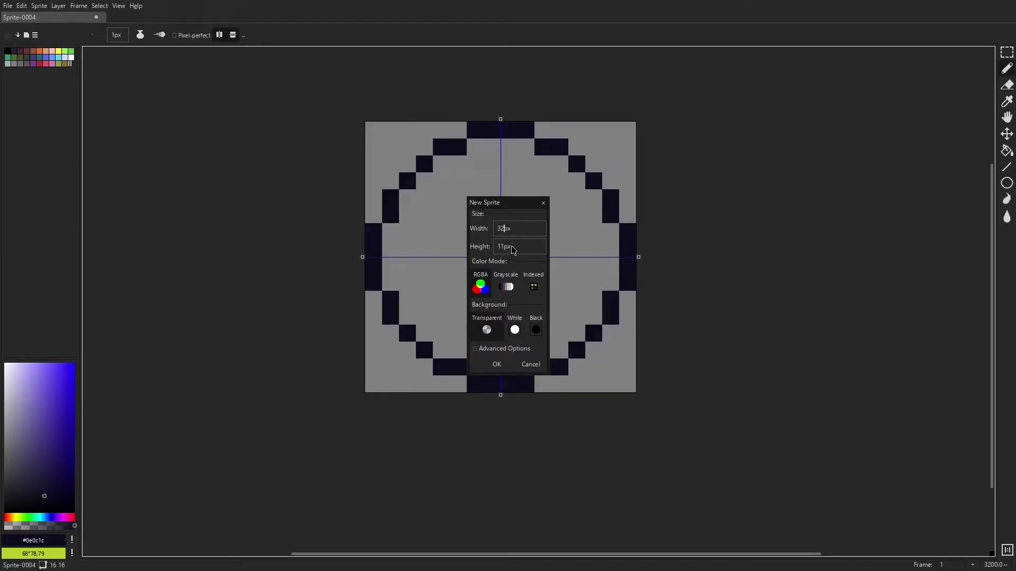
pyautogui.write('32')
pyautogui.click(496, 364)
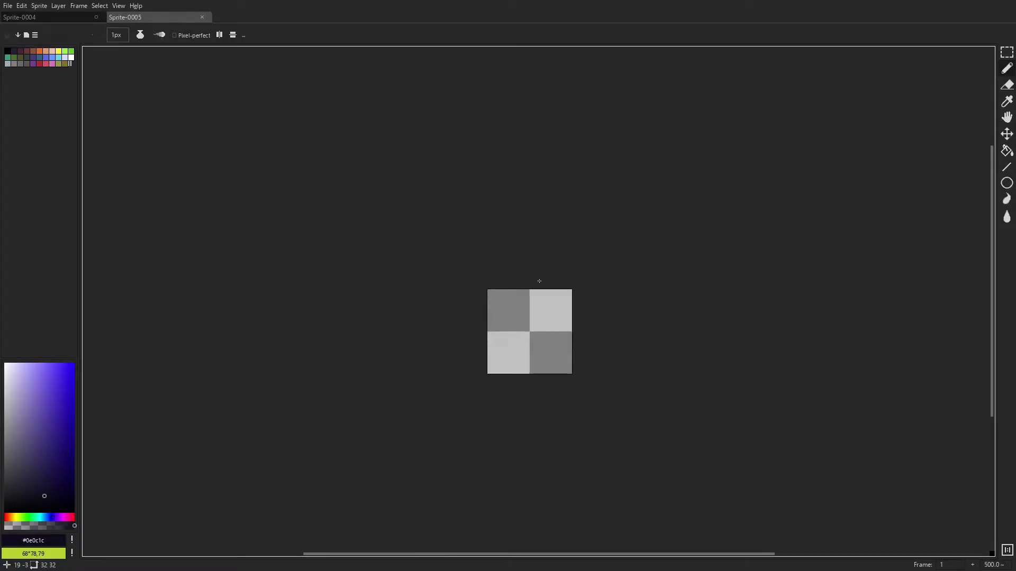
# Turn on both symmetry axes and draw centred ten-pixel segments along all four edges of the canvas.
pyautogui.moveTo(532, 201); pyautogui.dragTo(528, 135)
pyautogui.scroll(1, 529, 135)
pyautogui.click(219, 35)
pyautogui.click(232, 35)
pyautogui.moveTo(533, 186); pyautogui.dragTo(539, 133)
pyautogui.scroll(-1, 538, 132)
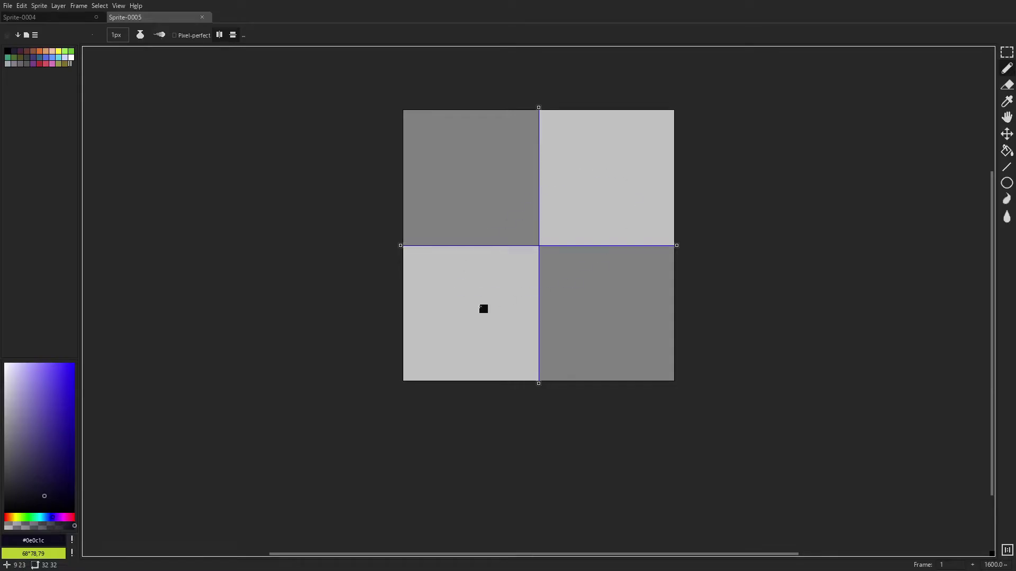
pyautogui.scroll(1, 555, 173)
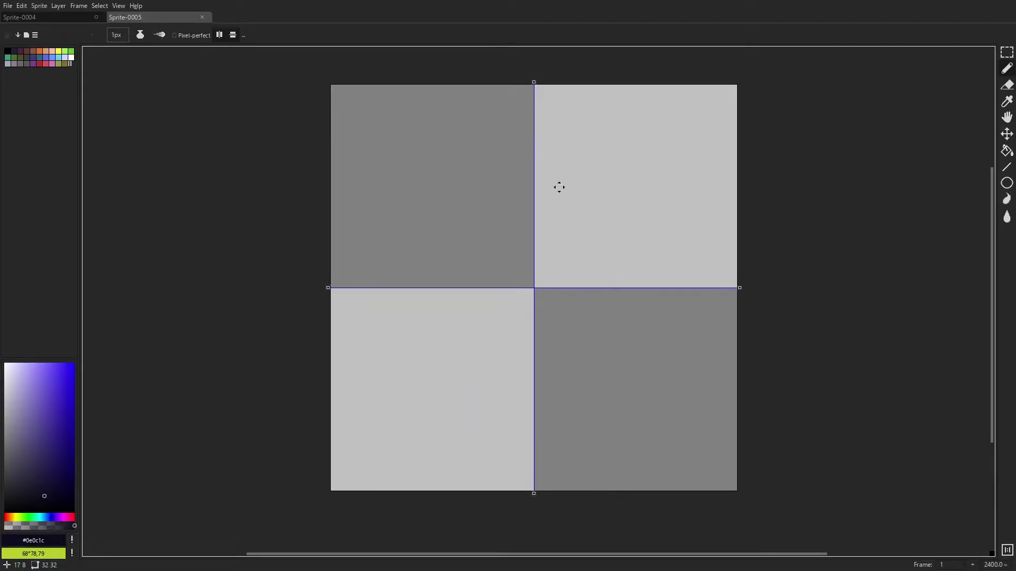
pyautogui.click(530, 103)
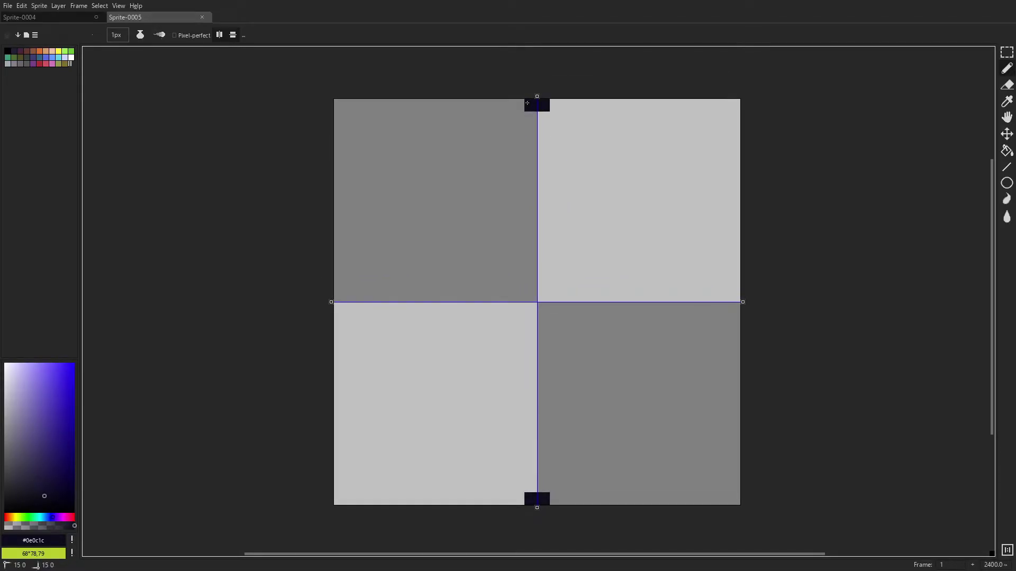
pyautogui.moveTo(527, 103); pyautogui.dragTo(477, 102)
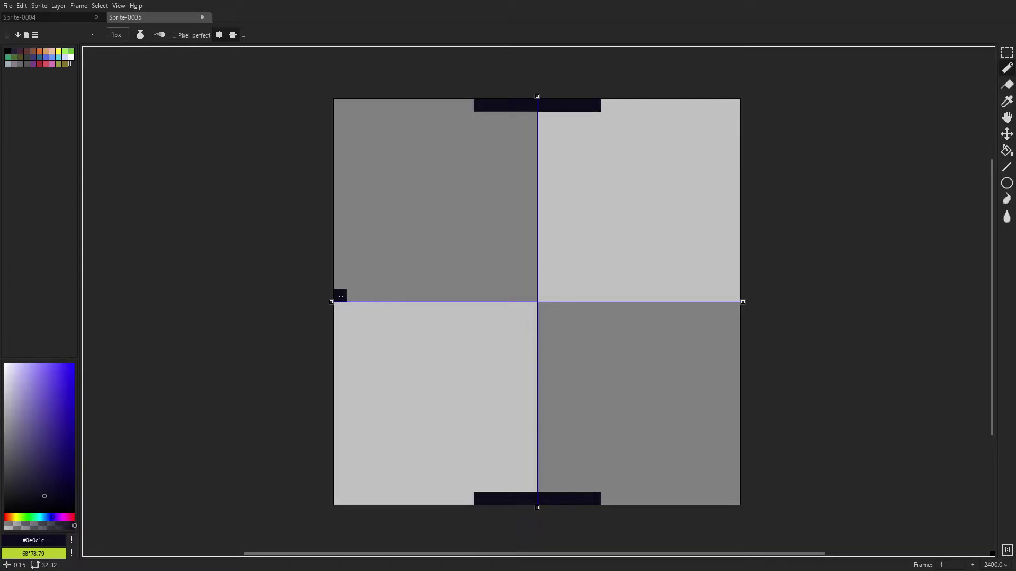
pyautogui.moveTo(339, 295); pyautogui.dragTo(339, 247)
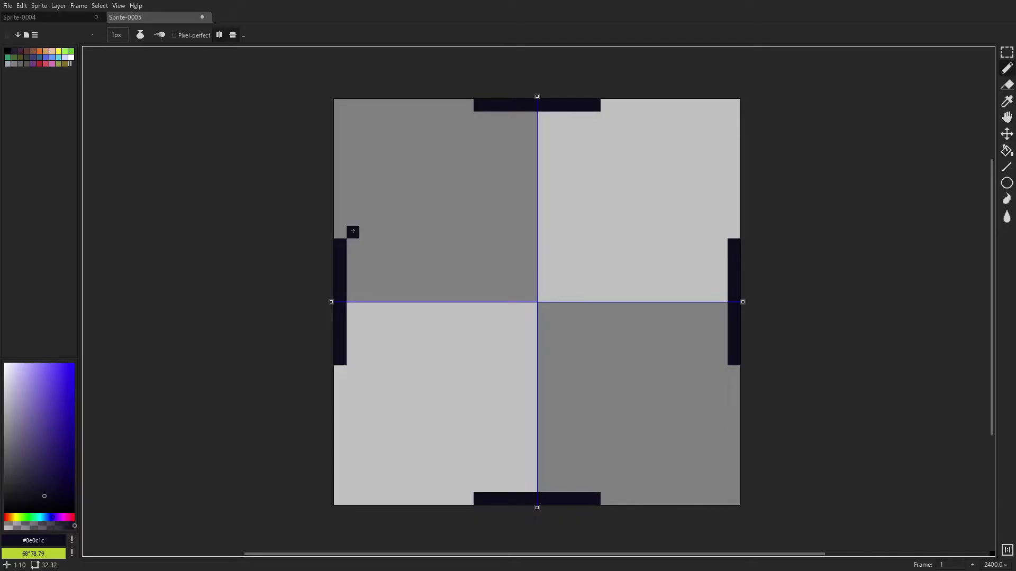
# Connect the ten-pixel segments with a three-pixel step, a two-pixel step and three diagonal pixels at each corner.
pyautogui.moveTo(353, 232)
pyautogui.mouseDown()
pyautogui.moveTo(354, 199)
pyautogui.moveTo(350, 227)
pyautogui.moveTo(351, 207)
pyautogui.mouseUp()
pyautogui.hotkey('ctrl', 'z')
pyautogui.moveTo(469, 117)
pyautogui.mouseDown()
pyautogui.moveTo(441, 117)
pyautogui.moveTo(365, 193)
pyautogui.moveTo(416, 130)
pyautogui.mouseUp()
pyautogui.click(365, 187)
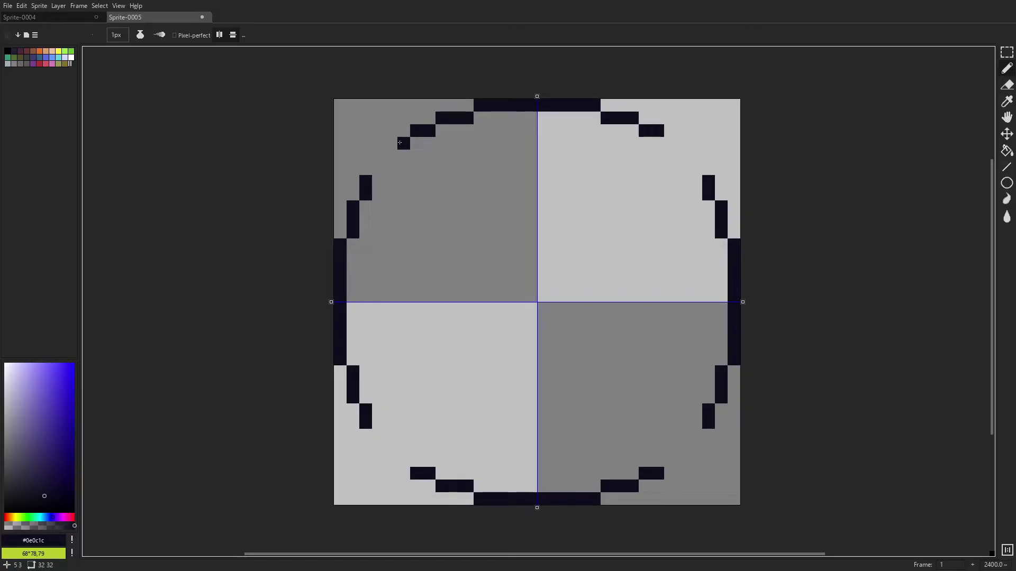
pyautogui.click(403, 143)
pyautogui.click(378, 168)
pyautogui.click(391, 156)
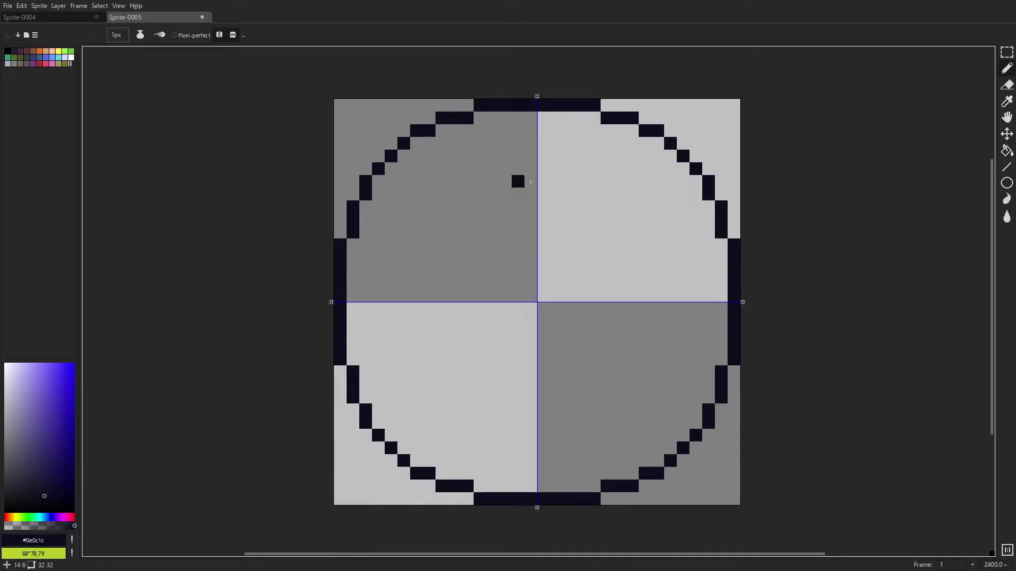
pyautogui.scroll(-6, 704, 216)
pyautogui.scroll(6, 710, 222)
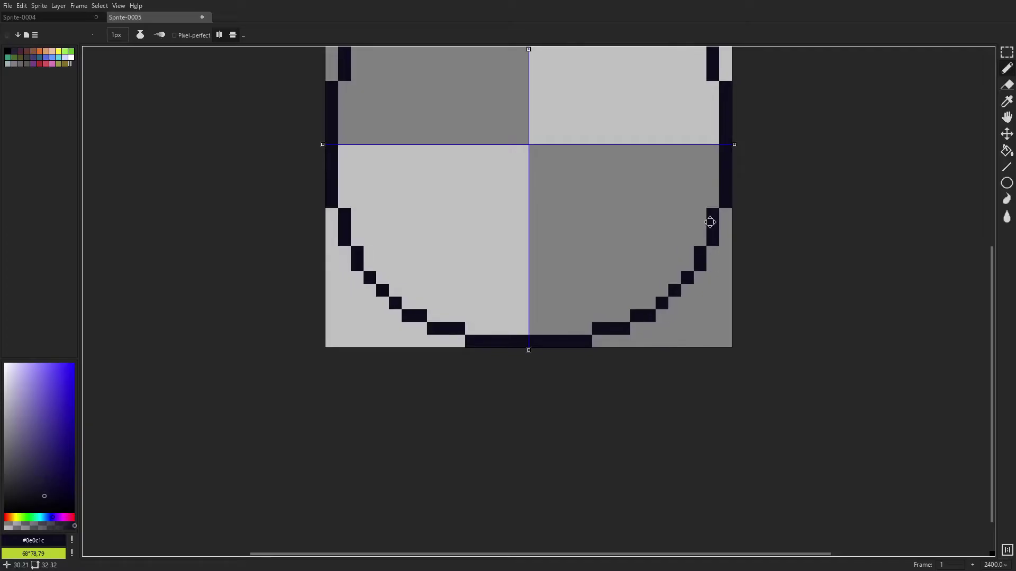
pyautogui.scroll(2, 710, 222)
pyautogui.scroll(-5, 741, 233)
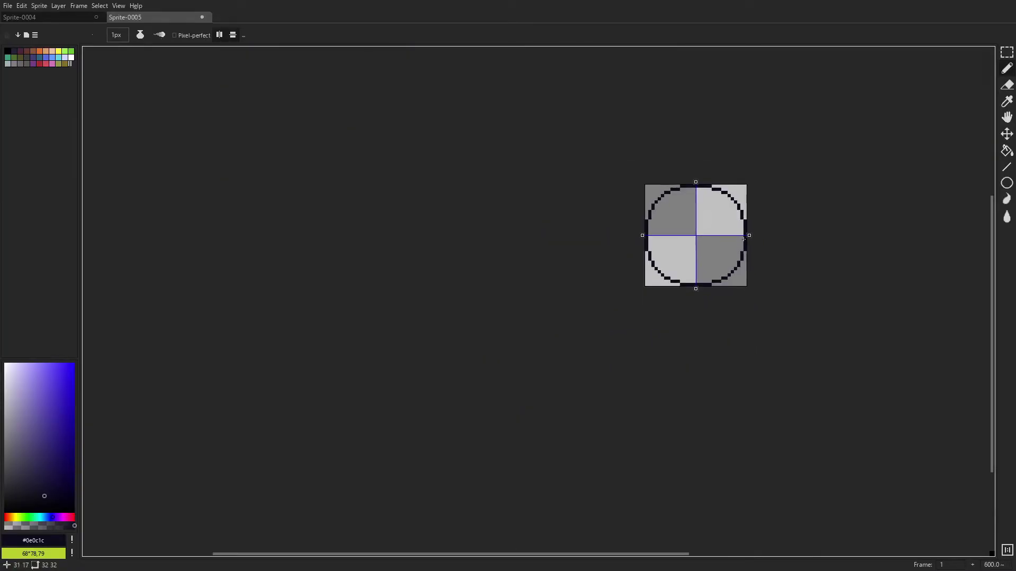
pyautogui.scroll(5, 738, 227)
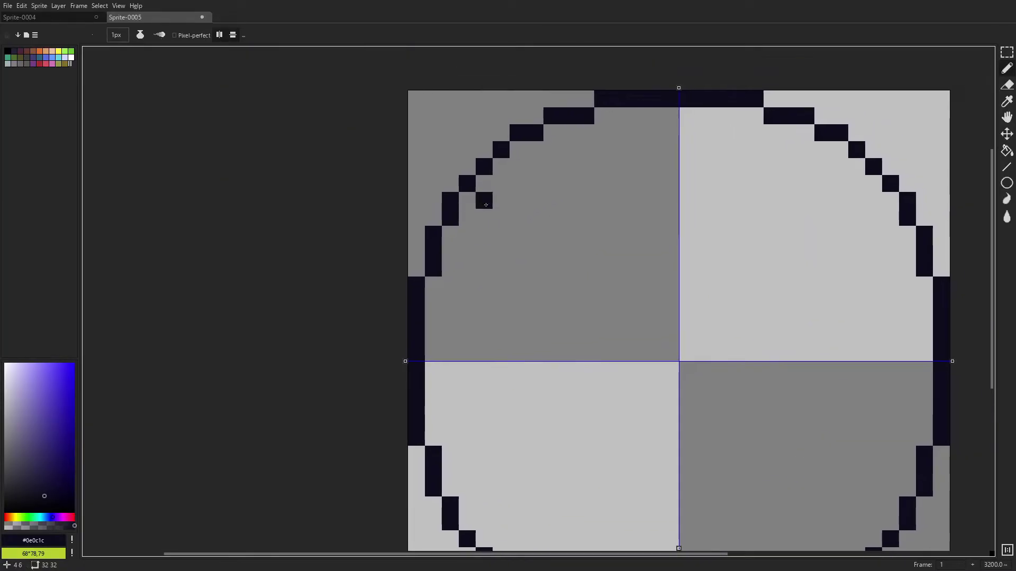
# Undo the corner connections between the ten-pixel edge segments.
pyautogui.hotkey('ctrl', 'z')
pyautogui.hotkey('ctrl', 'z')
pyautogui.hotkey('ctrl', 'z')
pyautogui.hotkey('ctrl', 'z')
pyautogui.hotkey('ctrl', 'z')
pyautogui.hotkey('ctrl', 'z')
pyautogui.hotkey('ctrl', 'z')
pyautogui.hotkey('ctrl', 'z')
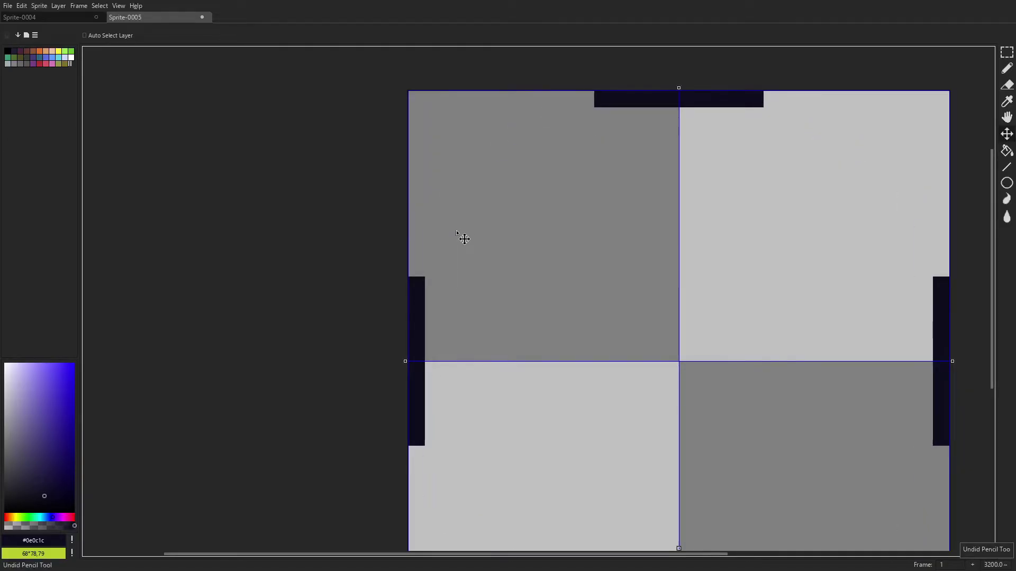
# Connect the ten-pixel segments using two consecutive two-pixel steps from each segment end and four diagonal pixels per corner.
pyautogui.press('b')
pyautogui.moveTo(433, 267); pyautogui.dragTo(432, 254)
pyautogui.moveTo(580, 117); pyautogui.dragTo(569, 116)
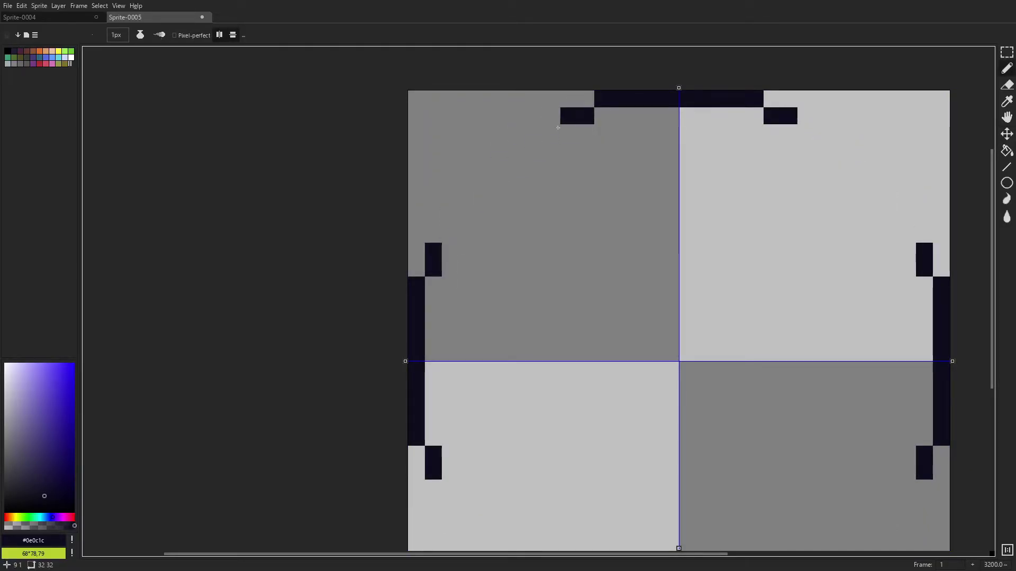
pyautogui.moveTo(450, 234); pyautogui.dragTo(450, 217)
pyautogui.moveTo(552, 133); pyautogui.dragTo(537, 132)
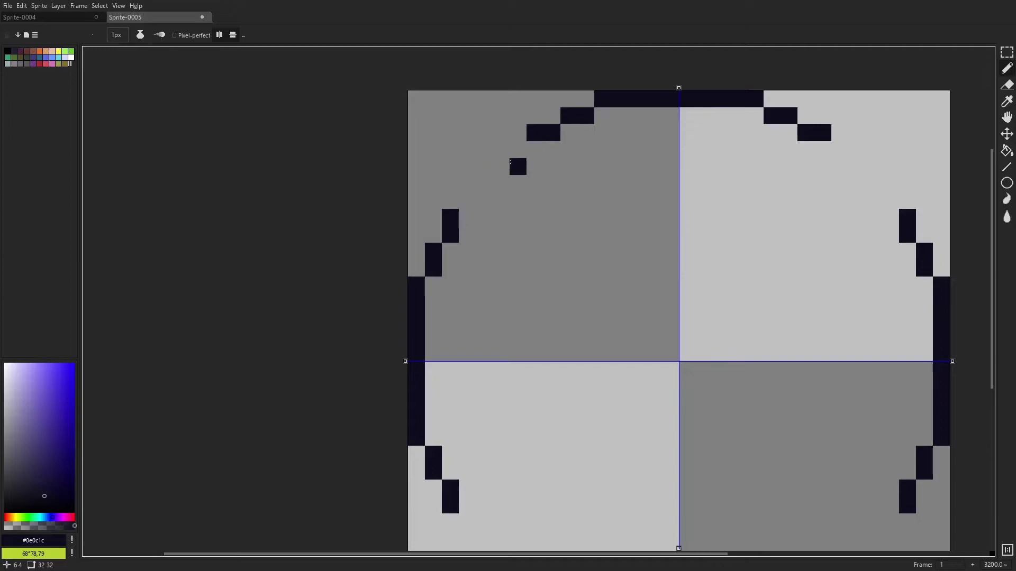
pyautogui.click(518, 150)
pyautogui.click(468, 201)
pyautogui.click(477, 183)
pyautogui.click(501, 167)
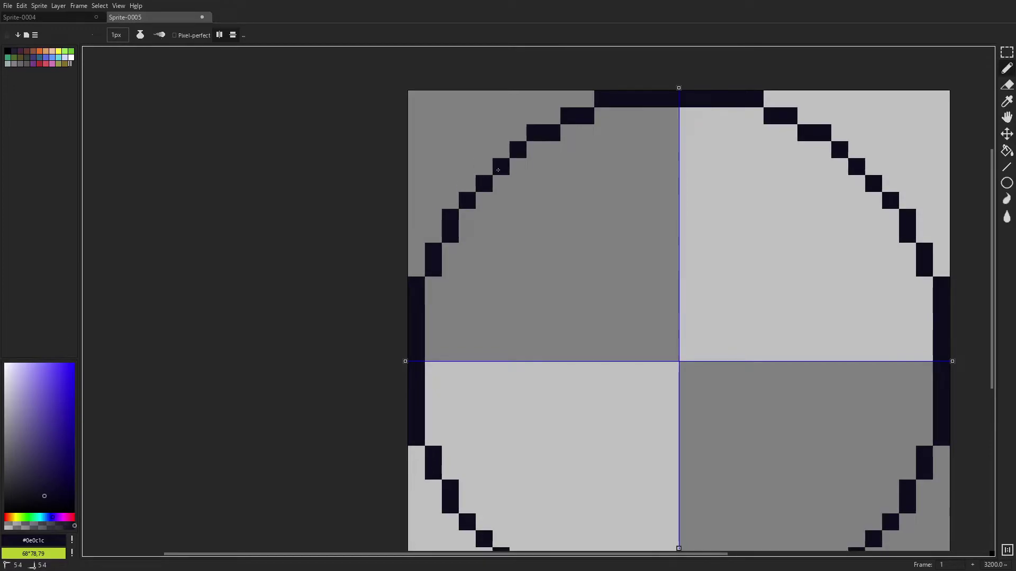
pyautogui.scroll(-5, 793, 233)
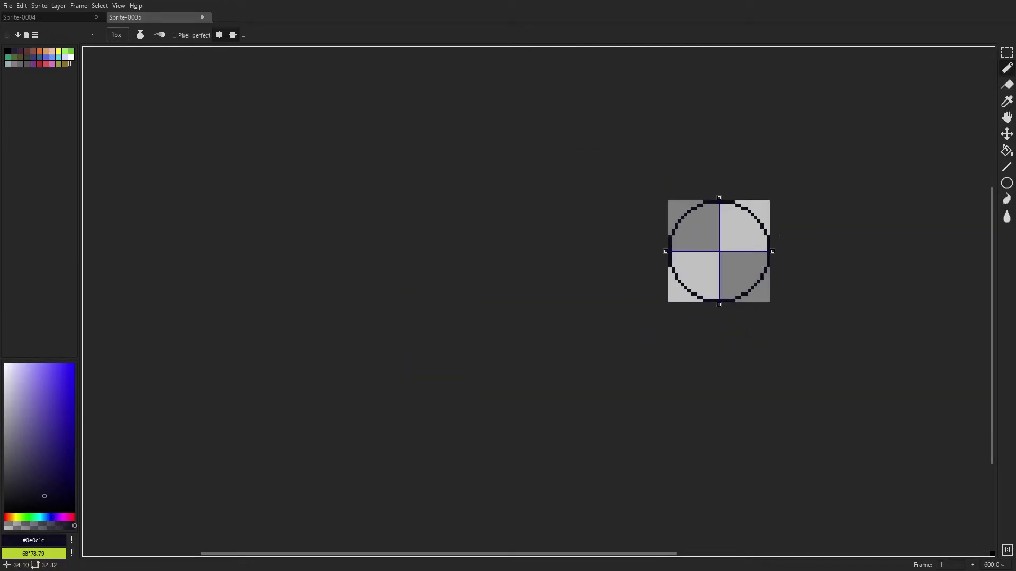
pyautogui.scroll(2, 779, 235)
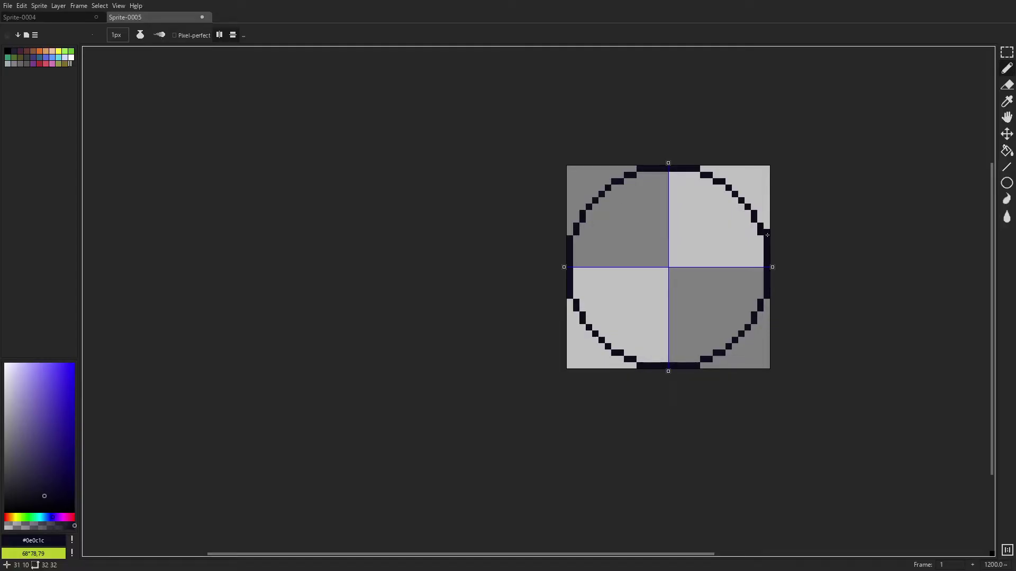
pyautogui.scroll(2, 722, 233)
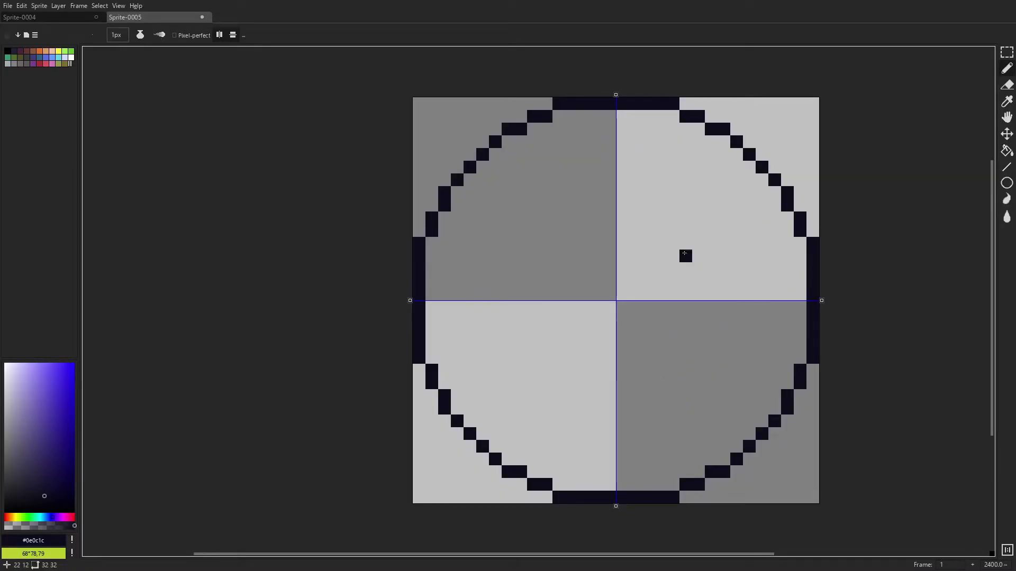
pyautogui.scroll(2, 585, 117)
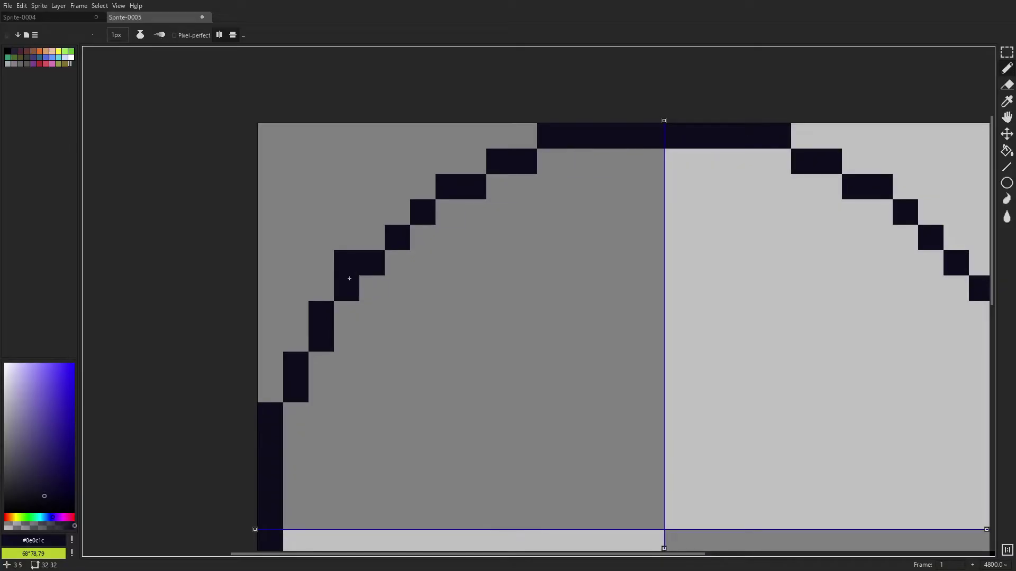
pyautogui.moveTo(318, 398)
pyautogui.mouseDown()
pyautogui.moveTo(337, 313)
pyautogui.moveTo(242, 415)
pyautogui.moveTo(396, 320)
pyautogui.moveTo(391, 305)
pyautogui.mouseUp()
pyautogui.moveTo(593, 193)
pyautogui.mouseDown()
pyautogui.moveTo(585, 231)
pyautogui.moveTo(609, 310)
pyautogui.mouseUp()
pyautogui.moveTo(636, 168)
pyautogui.mouseDown()
pyautogui.moveTo(677, 227)
pyautogui.moveTo(633, 198)
pyautogui.moveTo(587, 272)
pyautogui.mouseUp()
pyautogui.hotkey('ctrl', 'z')
pyautogui.hotkey('ctrl', 'z')
pyautogui.hotkey('ctrl', 'z')
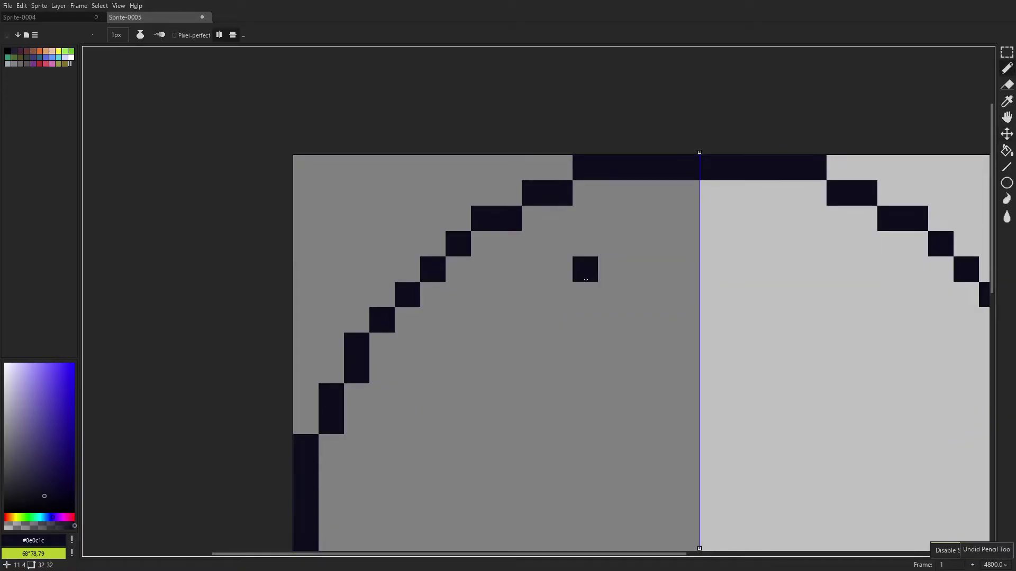
pyautogui.moveTo(636, 204)
pyautogui.mouseDown()
pyautogui.moveTo(612, 171)
pyautogui.moveTo(594, 172)
pyautogui.moveTo(640, 162)
pyautogui.mouseUp()
pyautogui.moveTo(635, 274); pyautogui.dragTo(561, 272)
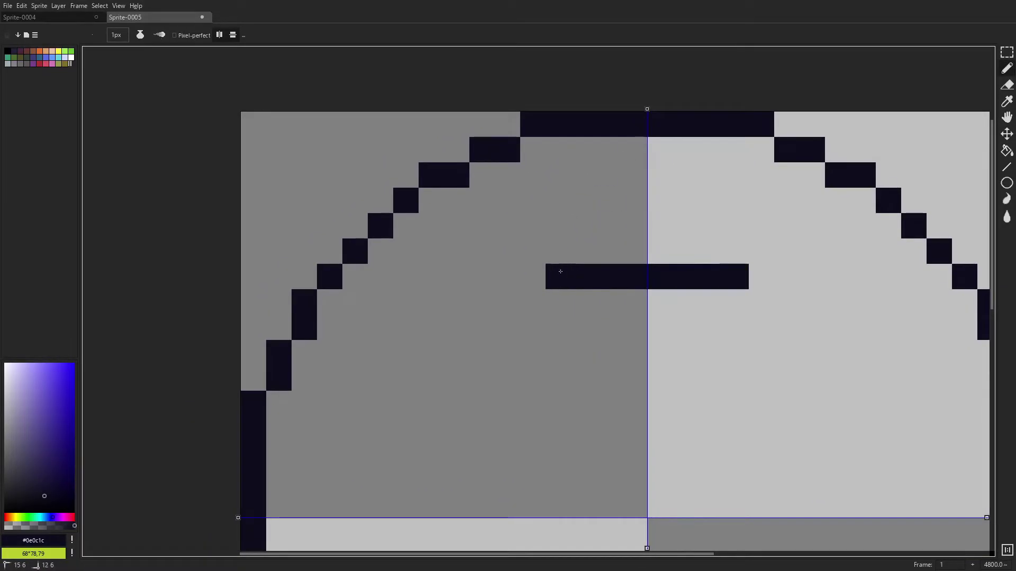
pyautogui.hotkey('ctrl', 'z')
# Turn off the left-right symmetry and draw an arc inside the circle's upper-left quarter with runs of five, two, two, one and one pixels.
pyautogui.click(219, 35)
pyautogui.moveTo(589, 234)
pyautogui.mouseDown()
pyautogui.moveTo(536, 160)
pyautogui.moveTo(547, 224)
pyautogui.moveTo(474, 221)
pyautogui.moveTo(454, 252)
pyautogui.moveTo(372, 277)
pyautogui.moveTo(337, 327)
pyautogui.mouseUp()
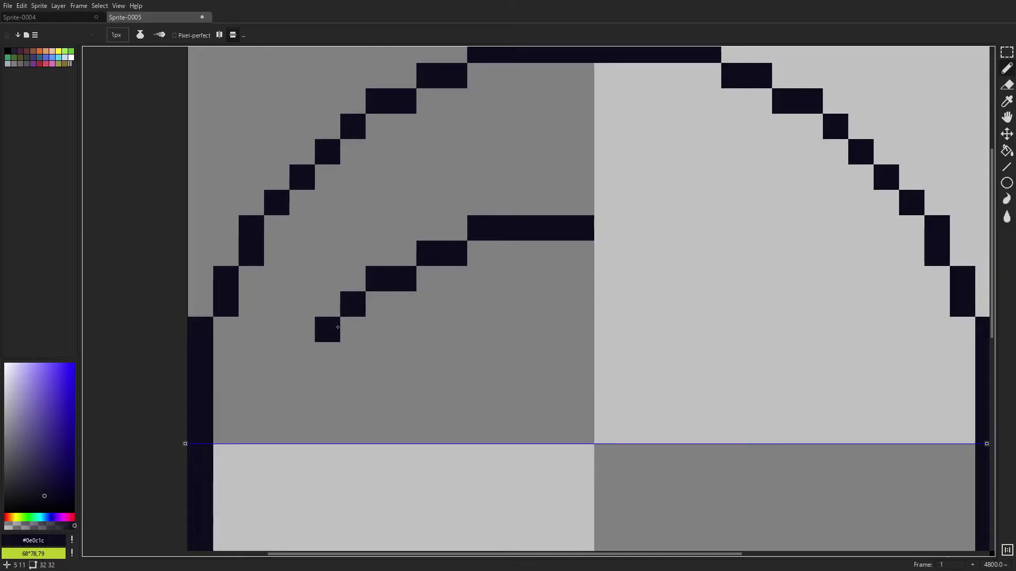
pyautogui.scroll(-5, 531, 330)
pyautogui.scroll(5, 598, 257)
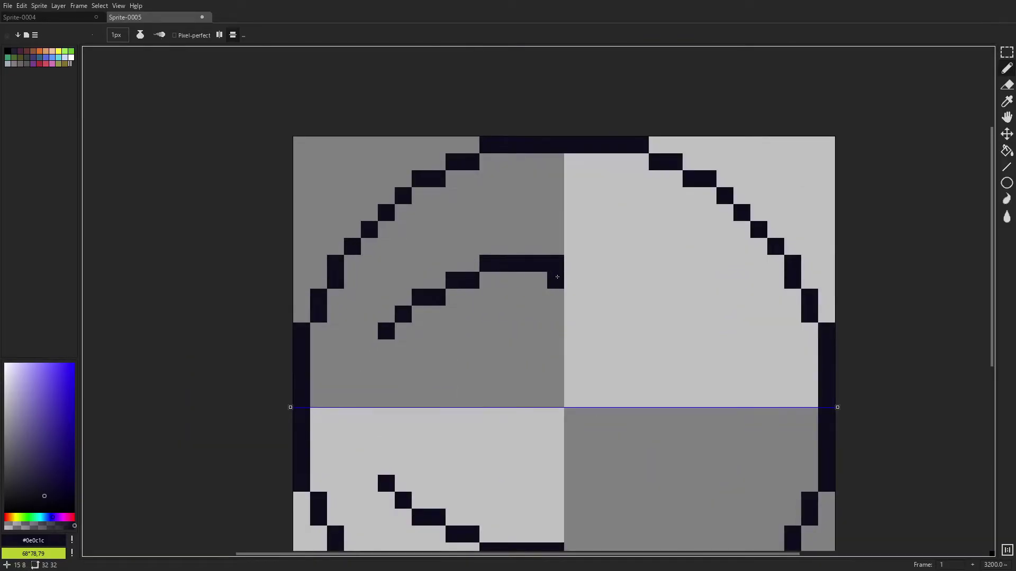
pyautogui.moveTo(614, 193)
pyautogui.mouseDown()
pyautogui.moveTo(579, 186)
pyautogui.moveTo(639, 335)
pyautogui.moveTo(627, 196)
pyautogui.mouseUp()
pyautogui.hotkey('ctrl', 'z')
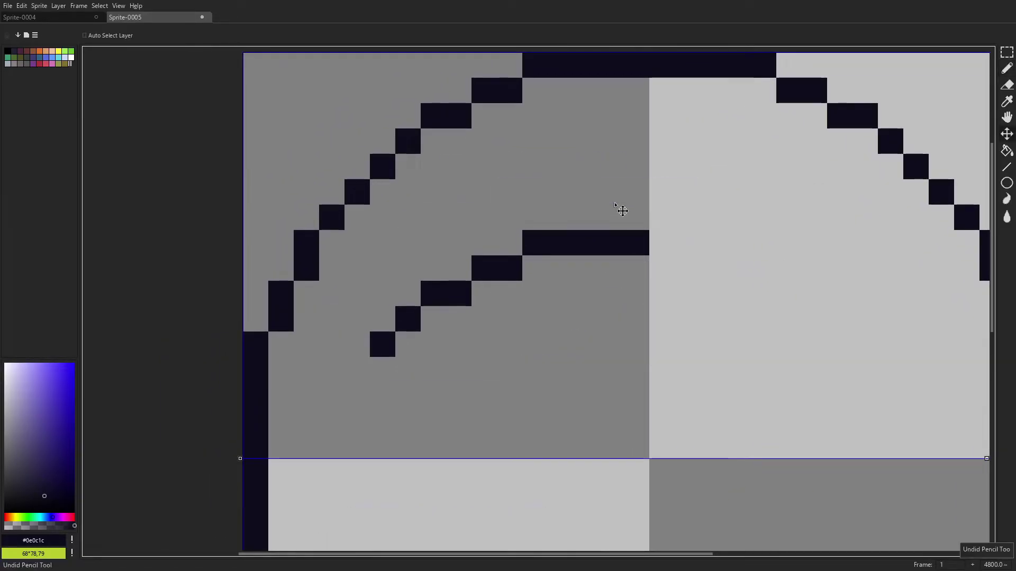
# Undo the arc drawn inside the circle, keeping only the outer outline.
pyautogui.scroll(-3, 629, 200)
pyautogui.hotkey('ctrl', 'z')
pyautogui.hotkey('ctrl', 'z')
pyautogui.hotkey('ctrl', 'z')
pyautogui.hotkey('ctrl', 'z')
pyautogui.hotkey('ctrl', 'z')
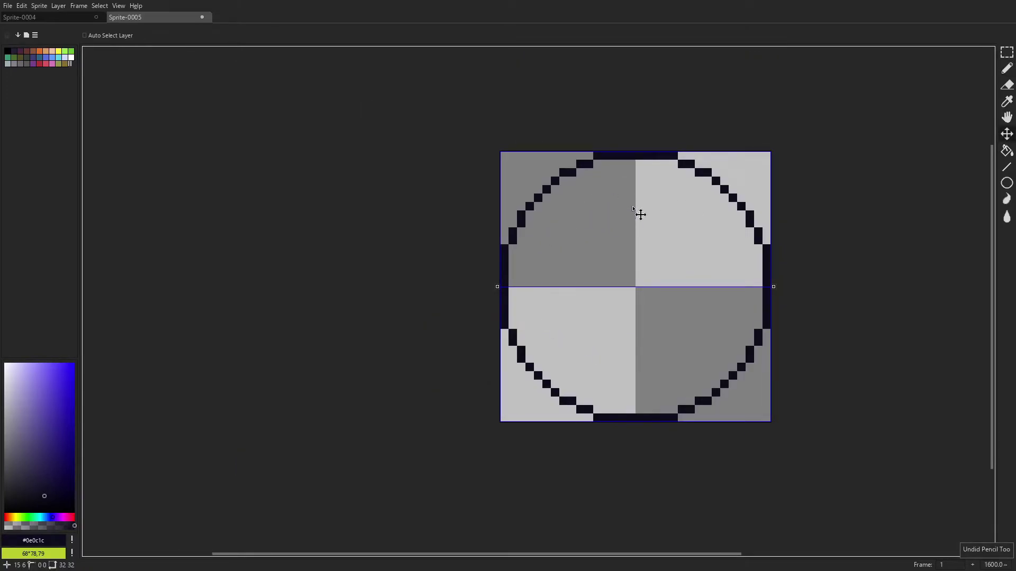
pyautogui.scroll(1, 639, 207)
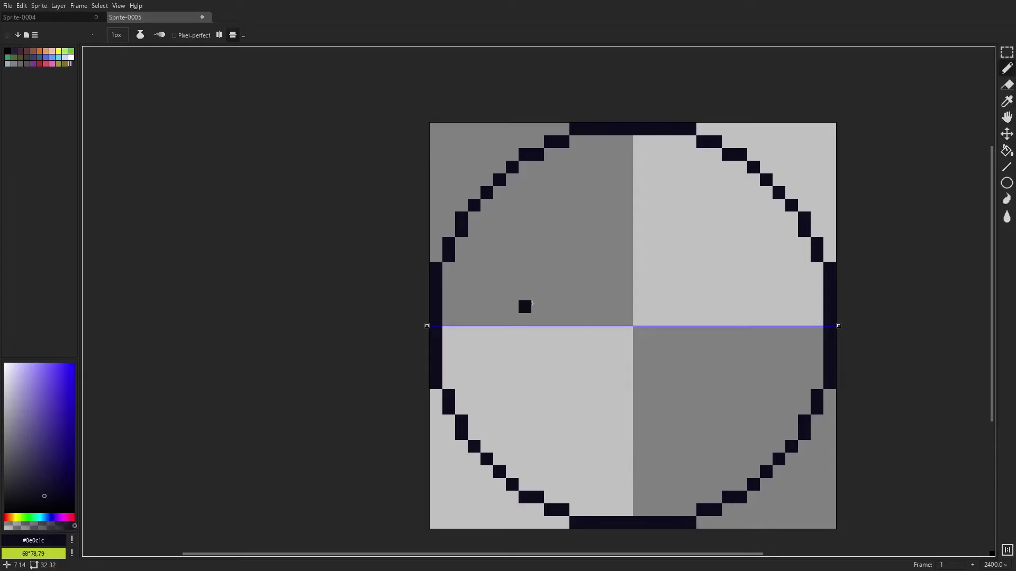
pyautogui.scroll(-5, 600, 307)
pyautogui.scroll(5, 614, 277)
pyautogui.scroll(1, 603, 212)
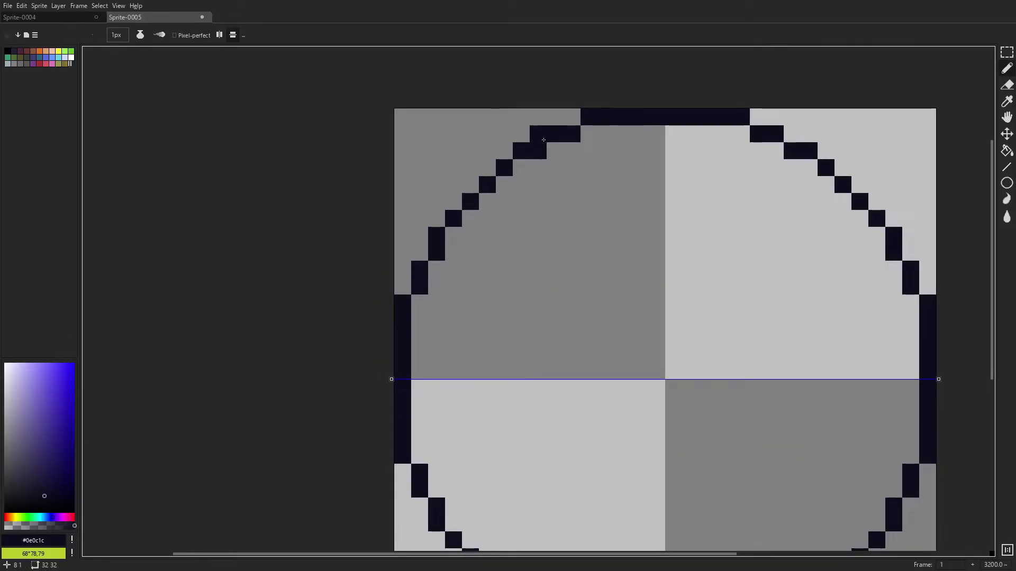
# Create a new 64×64 RGBA sprite with a transparent background.
pyautogui.scroll(2, 540, 140)
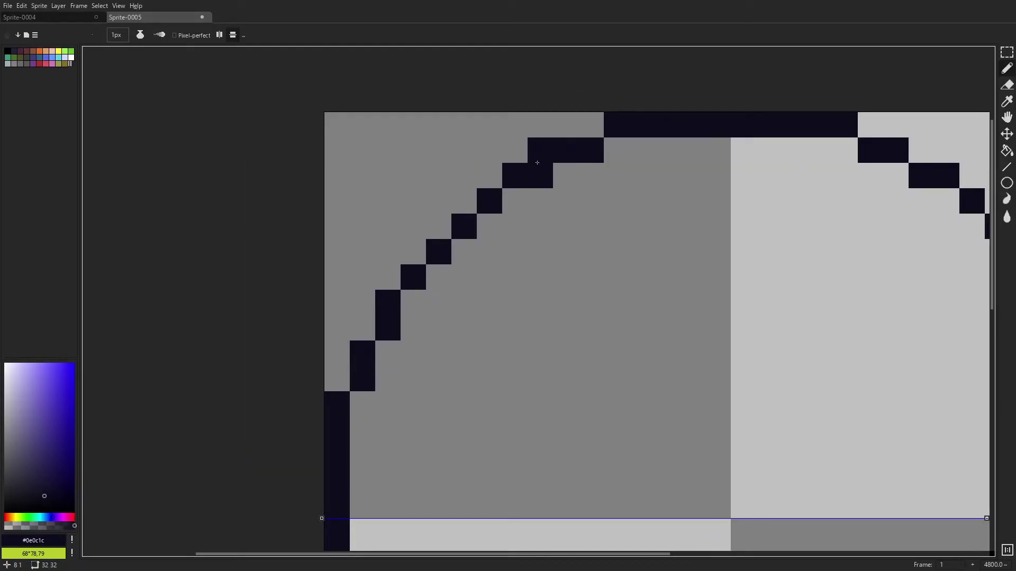
pyautogui.scroll(-10, 541, 159)
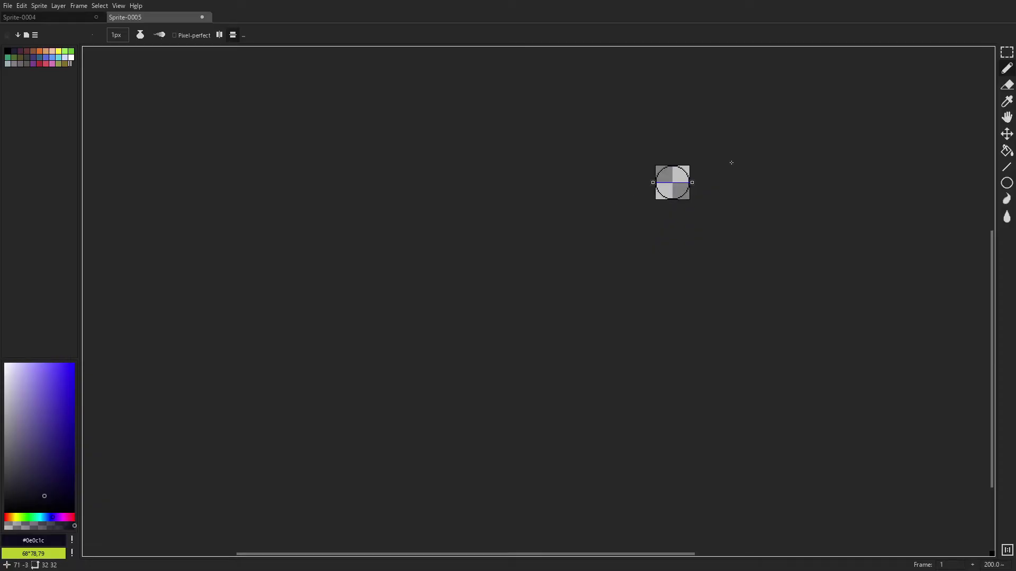
pyautogui.scroll(3, 677, 167)
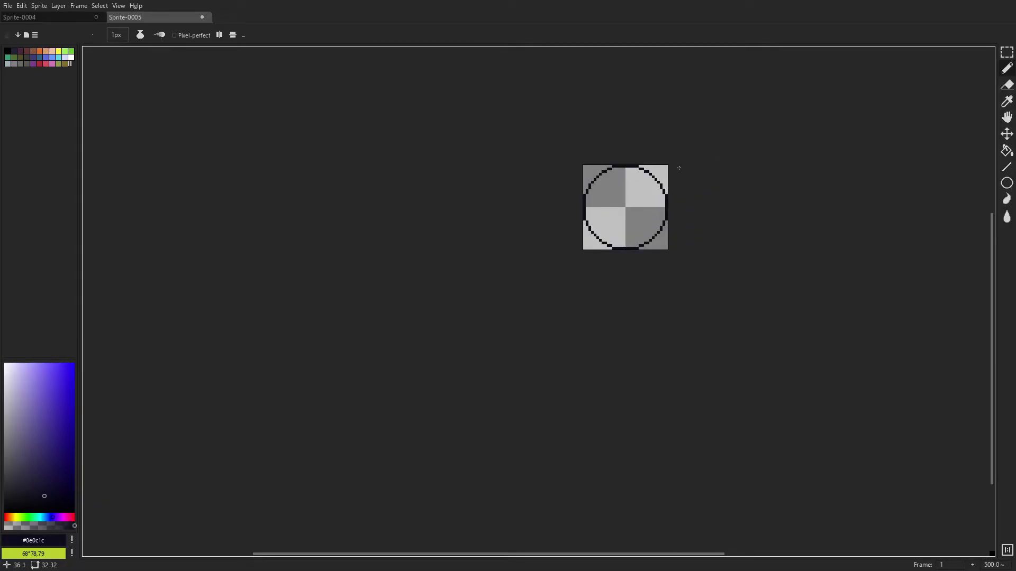
pyautogui.click(7, 5)
pyautogui.click(21, 23)
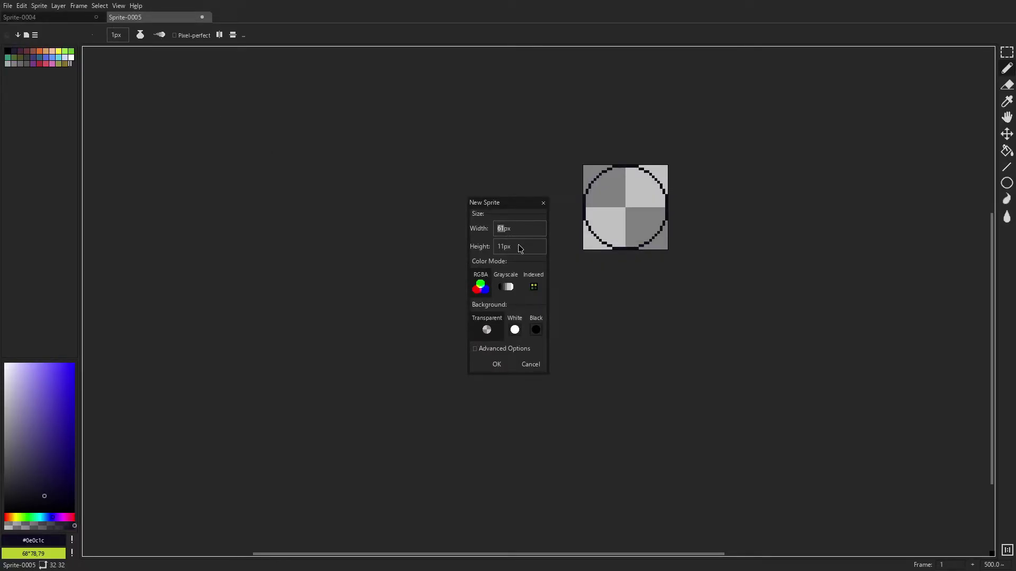
pyautogui.write('64')
pyautogui.click(497, 365)
pyautogui.scroll(4, 538, 223)
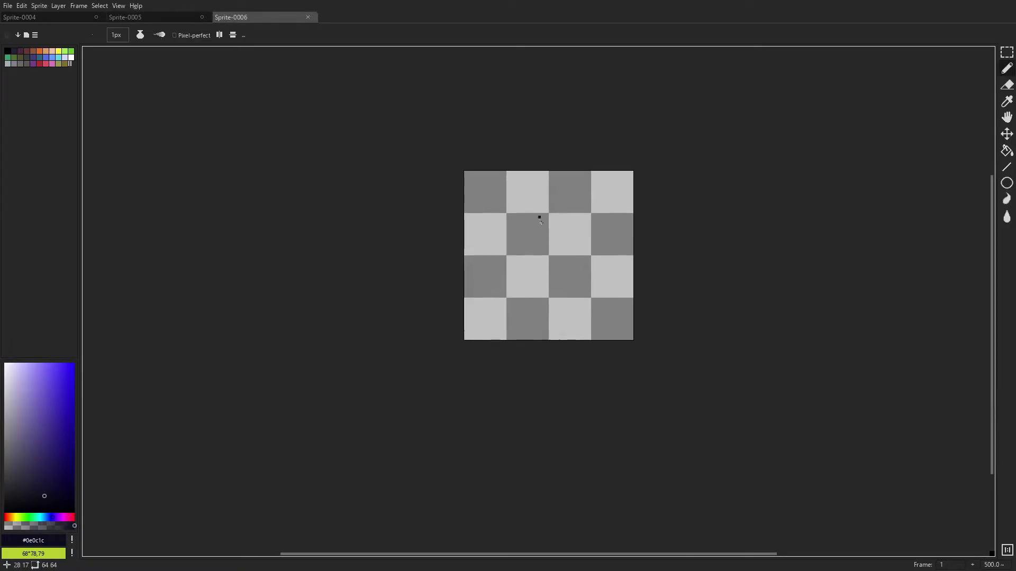
# Enable both symmetry axes and draw a 16-pixel segment centred on the canvas's top edge.
pyautogui.click(219, 35)
pyautogui.click(232, 35)
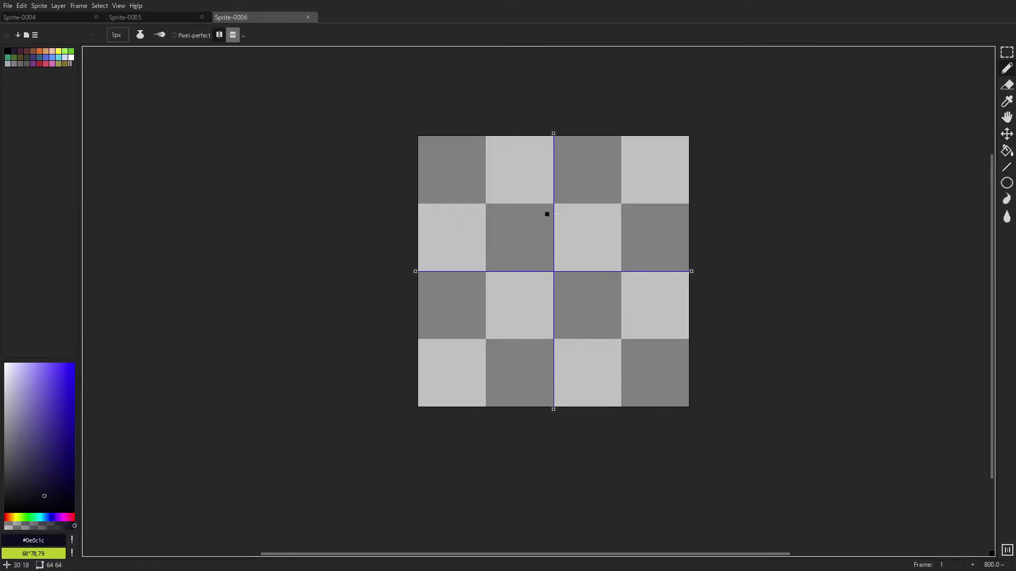
pyautogui.scroll(2, 572, 163)
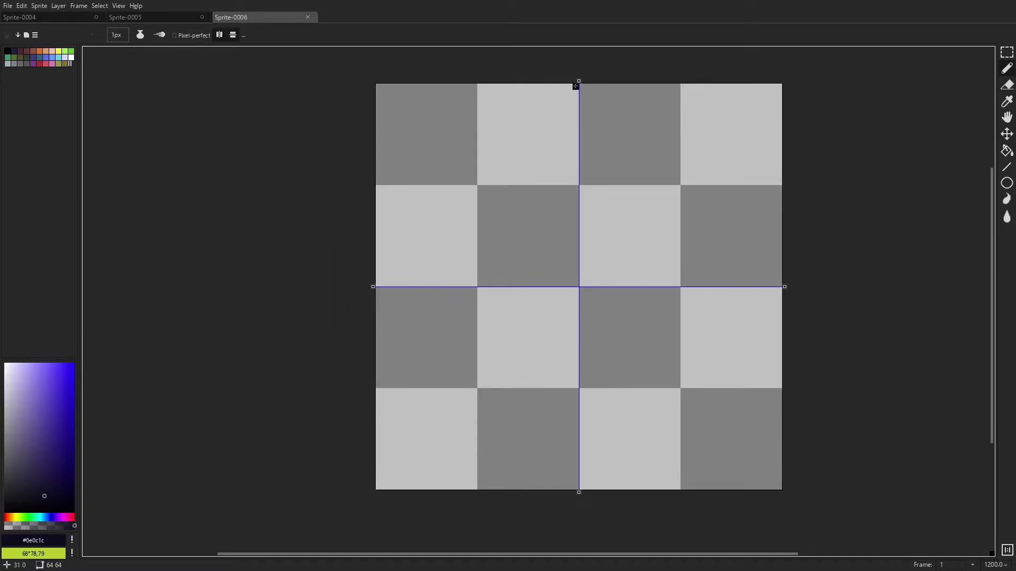
pyautogui.click(575, 86)
pyautogui.moveTo(576, 86); pyautogui.dragTo(542, 87)
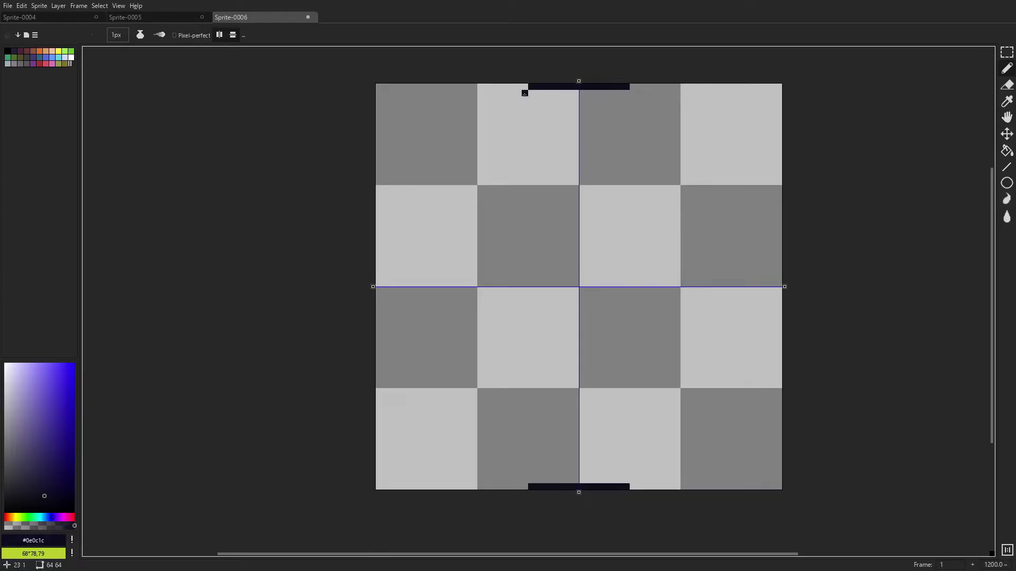
# Extend the top segment's ends downward with stepped runs of three, three and two pixels.
pyautogui.moveTo(524, 93)
pyautogui.mouseDown()
pyautogui.moveTo(486, 100)
pyautogui.moveTo(526, 88)
pyautogui.moveTo(482, 106)
pyautogui.mouseUp()
pyautogui.press('m')
pyautogui.hotkey('ctrl', 'z')
pyautogui.press('b')
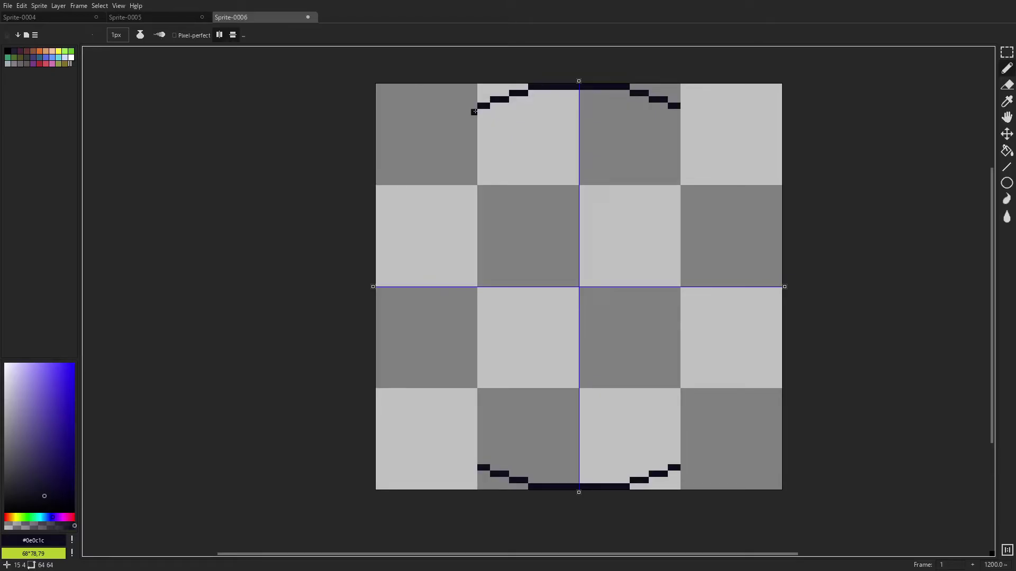
# Draw a 14-pixel segment centred on the side edges and extend it with stepped runs of three, three, two and two pixels.
pyautogui.moveTo(378, 284); pyautogui.dragTo(398, 200)
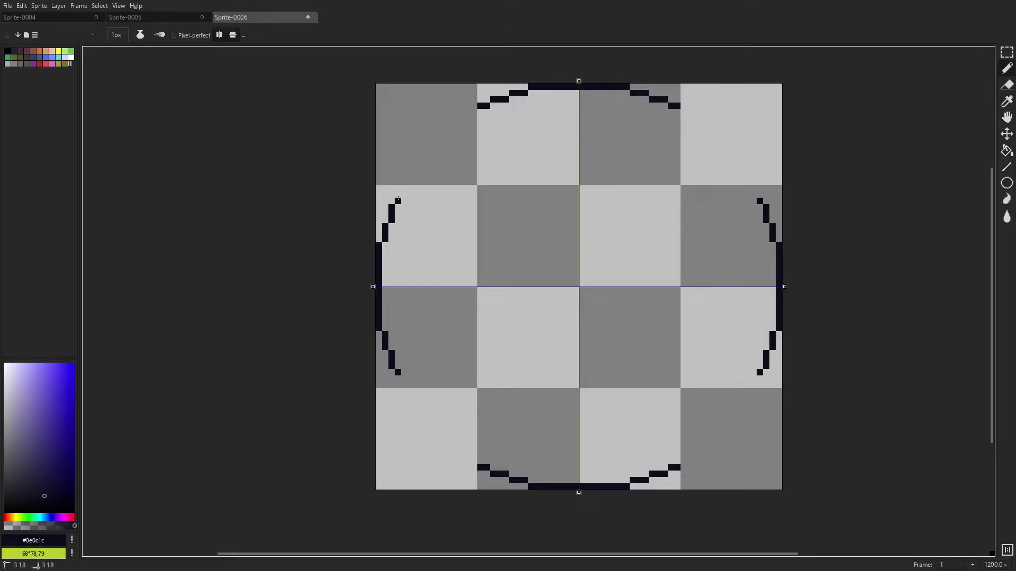
pyautogui.scroll(-3, 429, 150)
pyautogui.scroll(3, 458, 255)
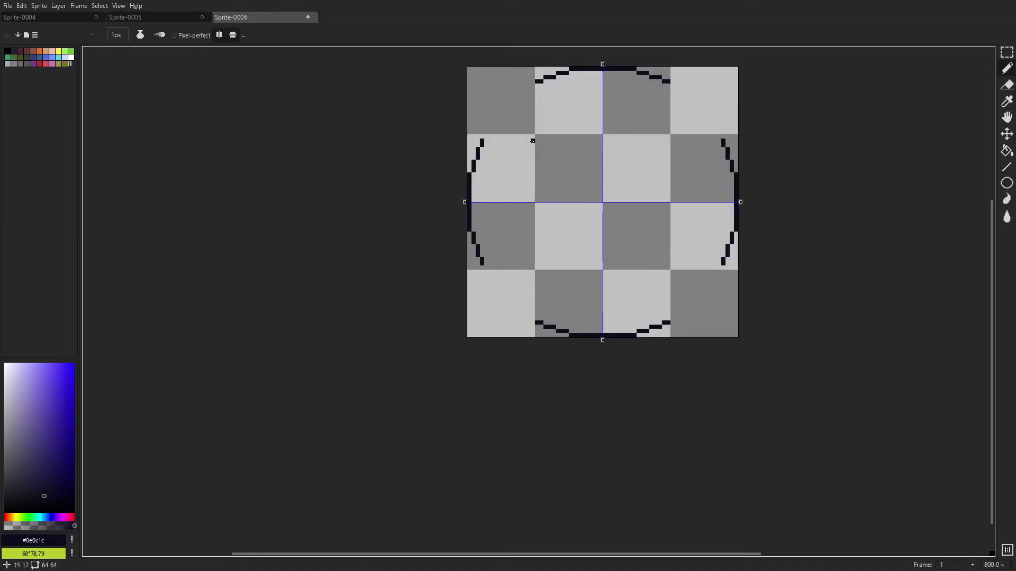
pyautogui.scroll(1, 413, 243)
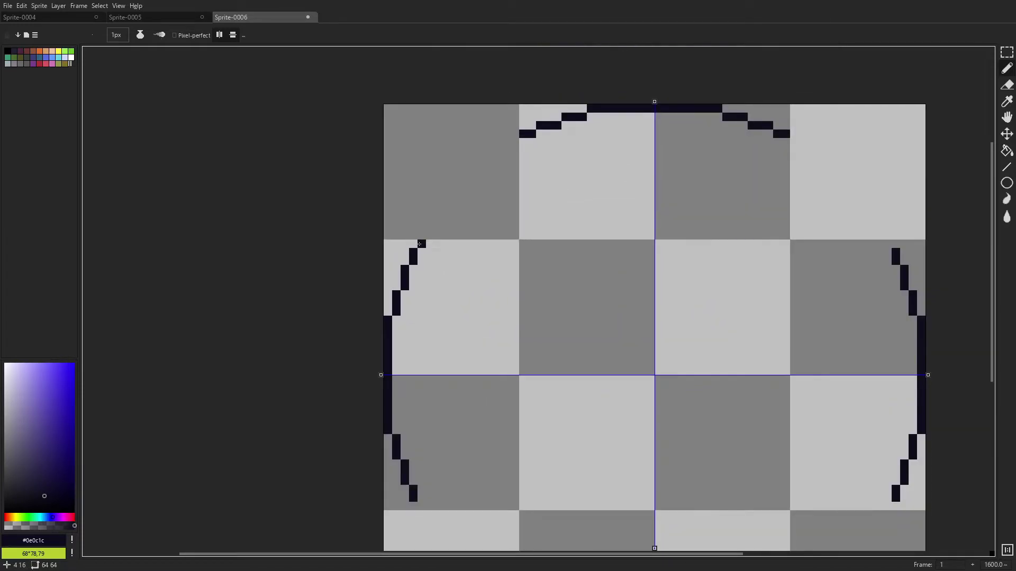
pyautogui.click(420, 237)
pyautogui.scroll(-5, 513, 144)
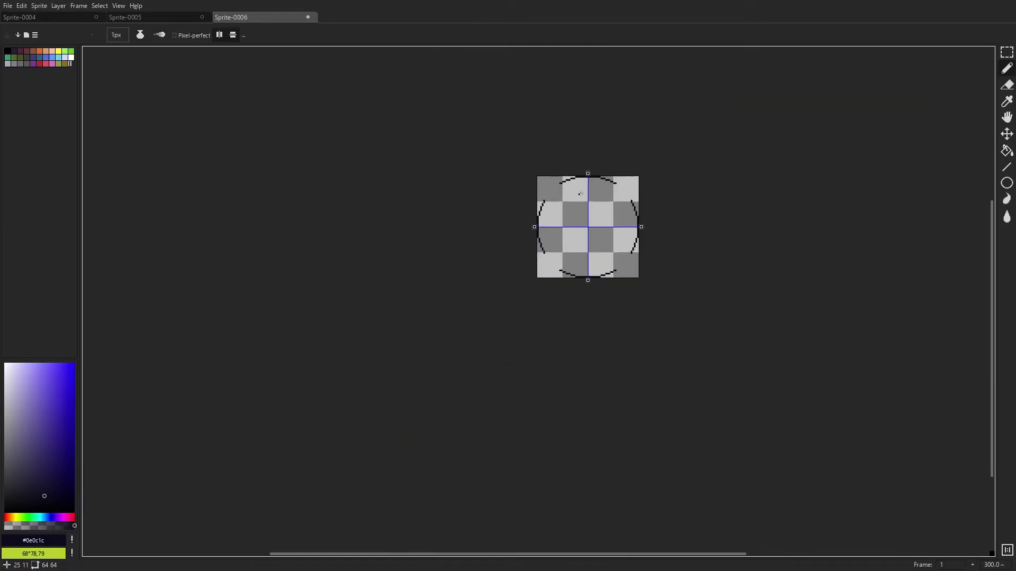
pyautogui.scroll(7, 583, 194)
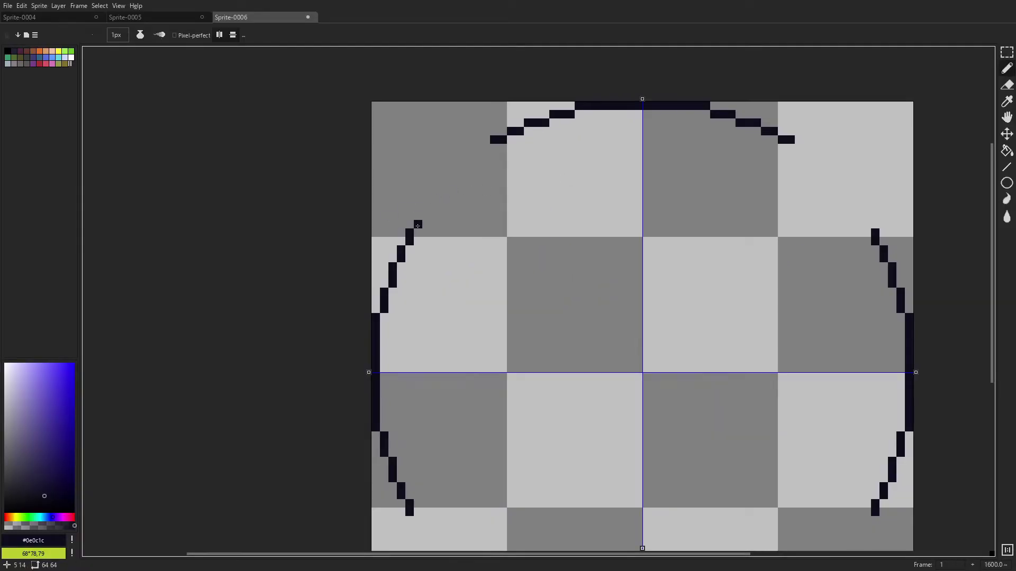
# Try to join the top and side arcs with an irregular stepped line across each corner.
pyautogui.click(427, 215)
pyautogui.click(485, 148)
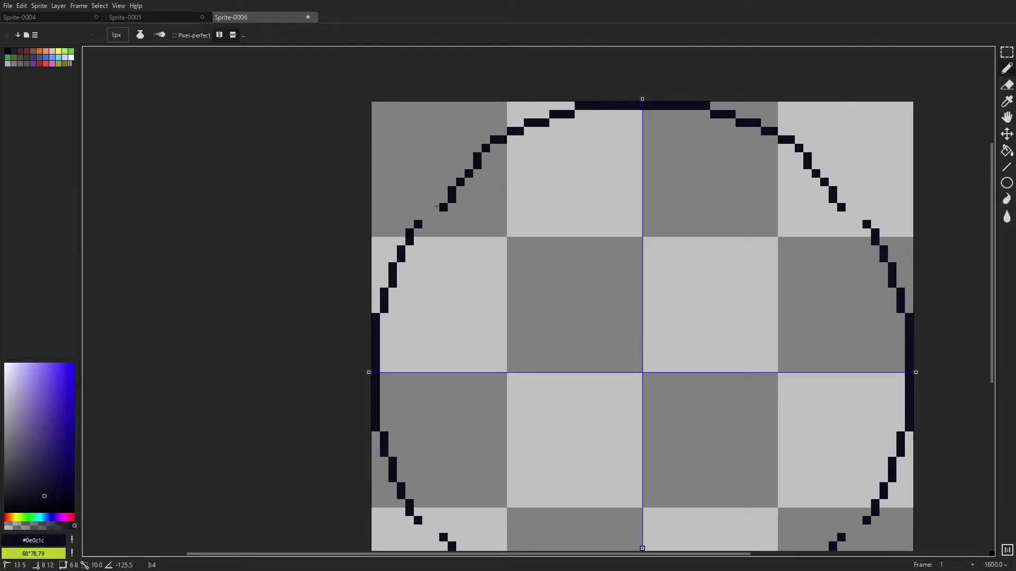
pyautogui.keyDown('shift'); pyautogui.click(427, 216); pyautogui.keyUp('shift')
pyautogui.scroll(-5, 532, 199)
pyautogui.scroll(5, 504, 199)
pyautogui.hotkey('ctrl', 'z')
pyautogui.press('b')
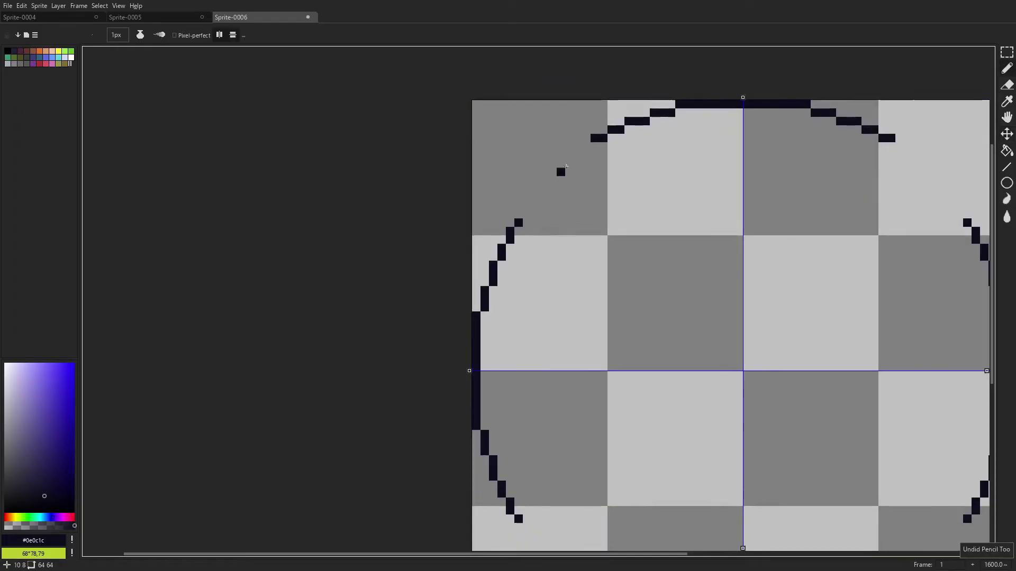
pyautogui.hotkey('ctrl', 'z')
# Try to bridge the corner gaps with a diagonal of single pixels from the top arc to the side arc.
pyautogui.moveTo(588, 145); pyautogui.dragTo(519, 211)
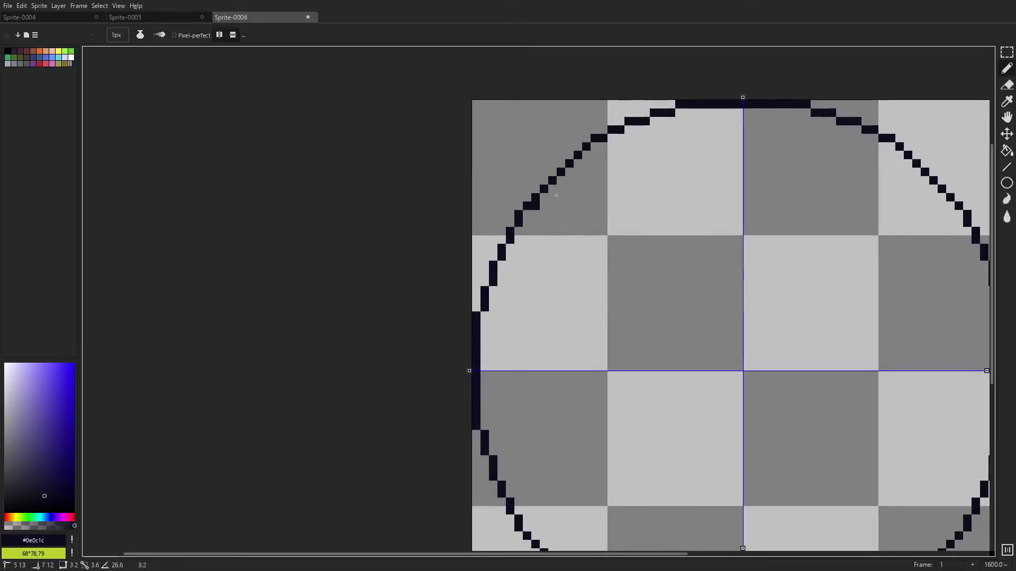
pyautogui.scroll(-3, 653, 170)
pyautogui.scroll(3, 653, 170)
pyautogui.hotkey('ctrl', 'z')
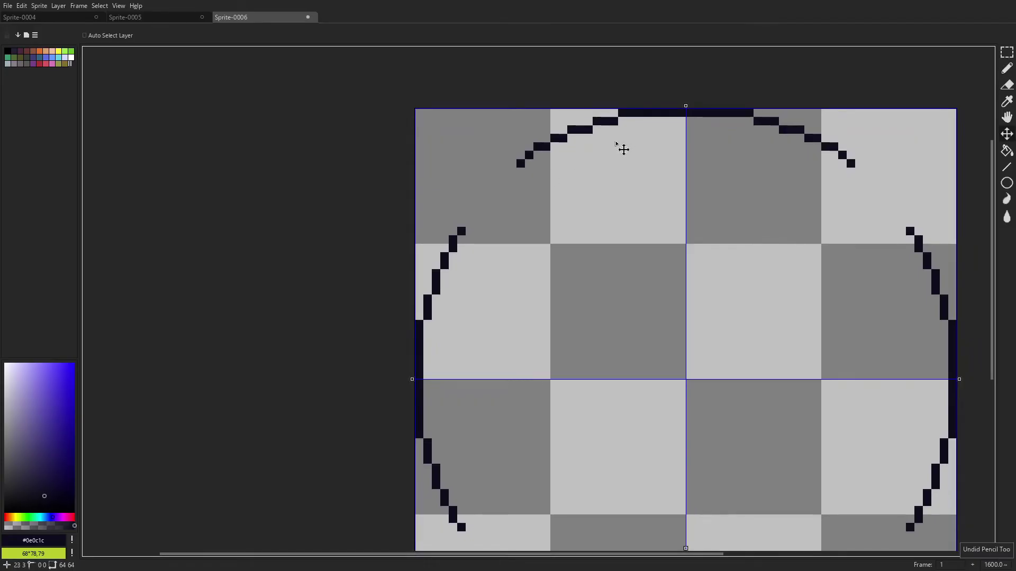
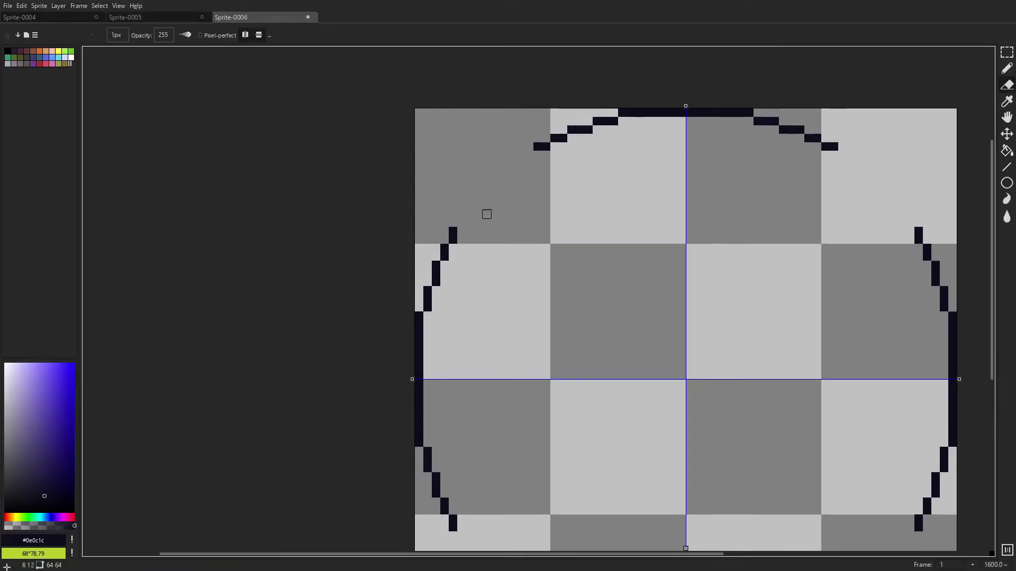
# Erase the straight diagonals across the corners, keeping a two-pixel run at the end of each arc.
pyautogui.scroll(-5, 598, 230)
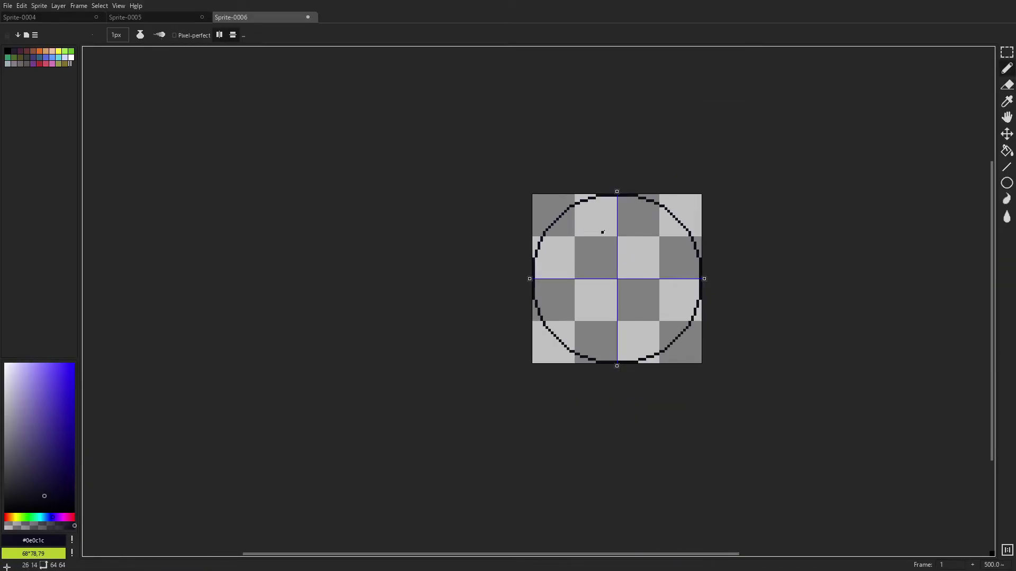
pyautogui.scroll(4, 644, 220)
pyautogui.scroll(1, 692, 196)
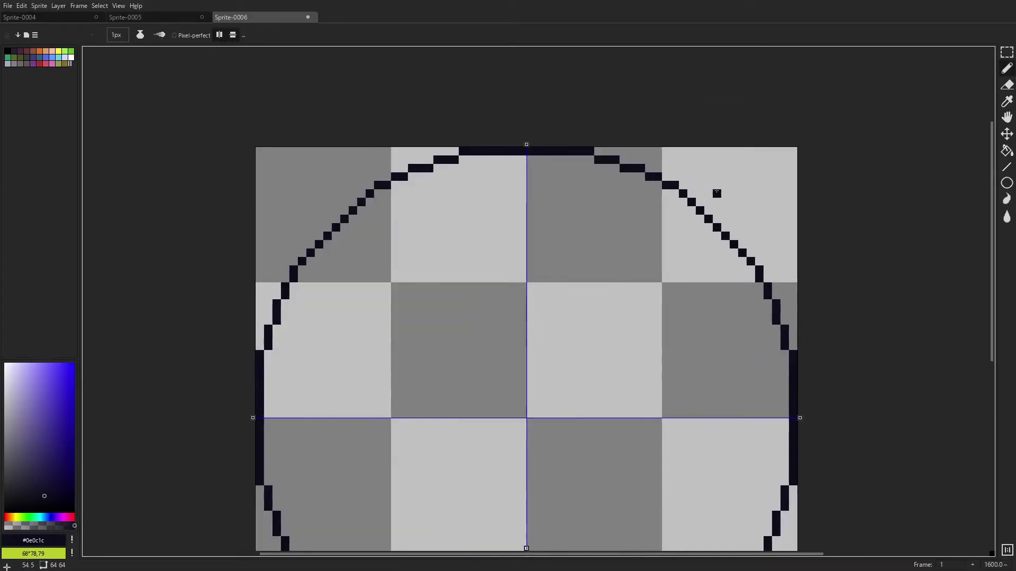
pyautogui.scroll(2, 668, 185)
pyautogui.press('e')
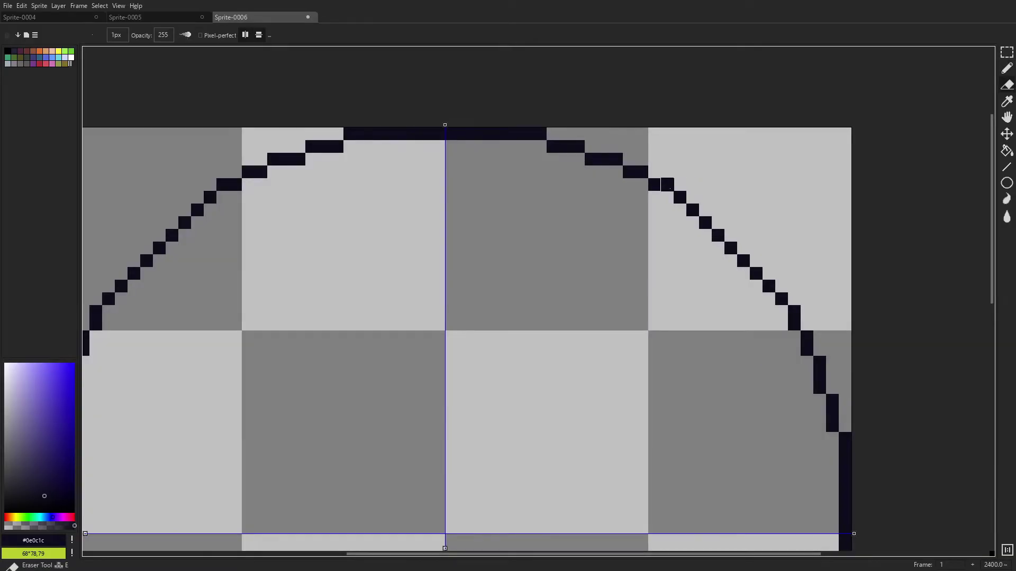
pyautogui.scroll(-2, 667, 184)
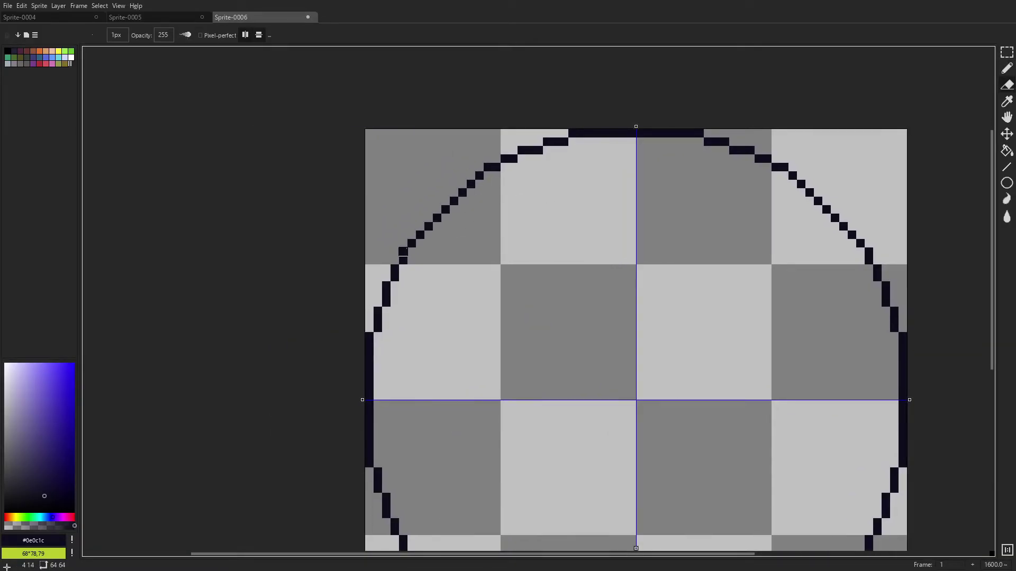
pyautogui.moveTo(411, 243); pyautogui.dragTo(479, 175)
pyautogui.click(403, 252)
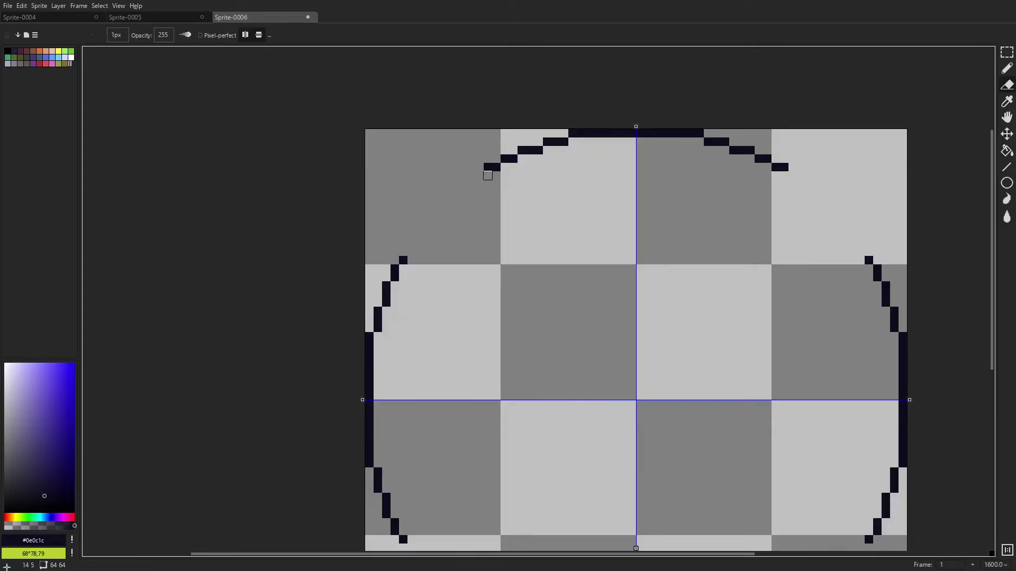
pyautogui.click(488, 167)
pyautogui.press('b')
pyautogui.hotkey('ctrl', 'z')
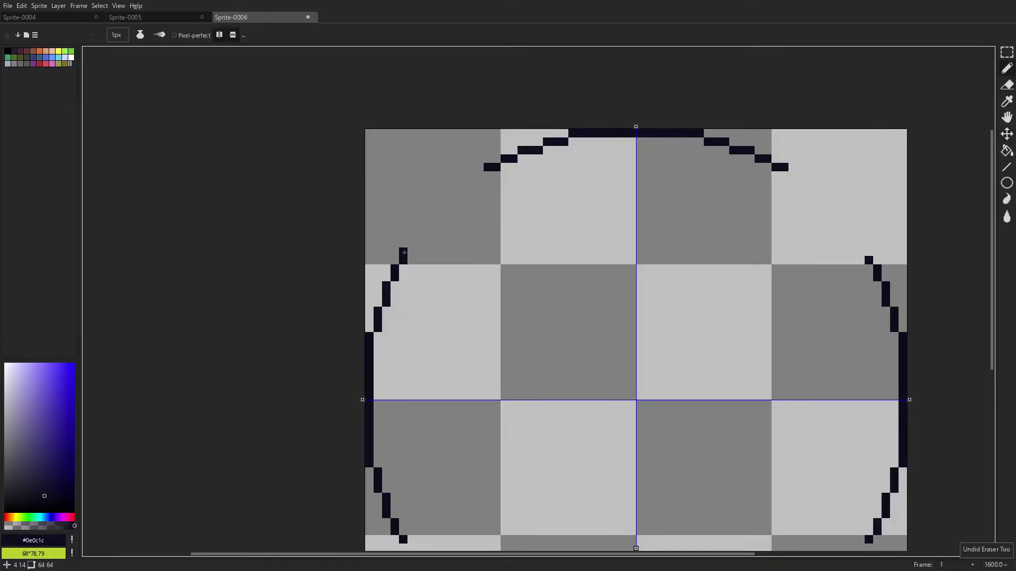
pyautogui.hotkey('ctrl', 'z')
pyautogui.click(405, 253)
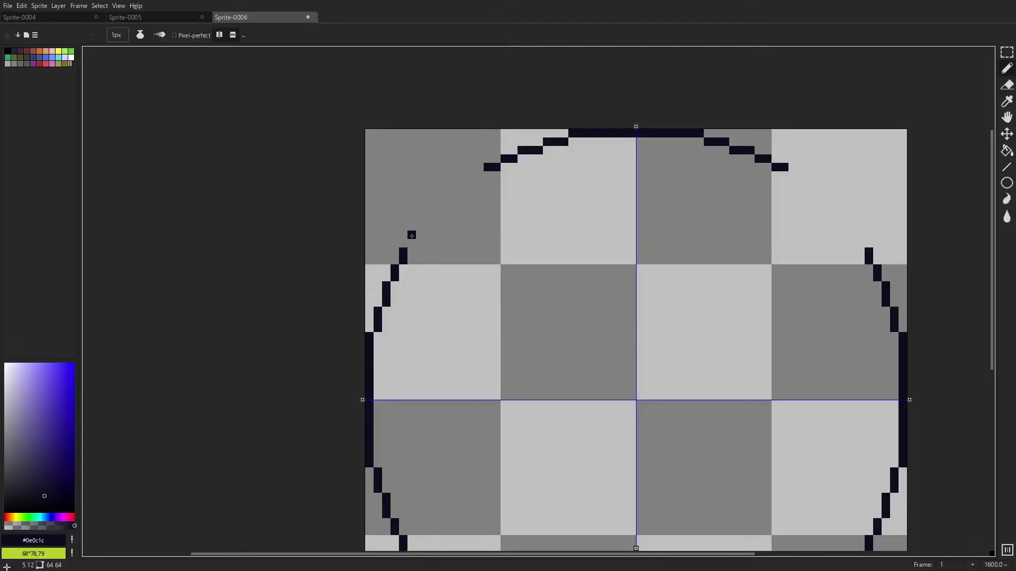
# Lengthen the third run of the top and side arcs to three pixels, each followed by a two-pixel end run.
pyautogui.press('e')
pyautogui.press('b')
pyautogui.click(395, 261)
pyautogui.press('e')
pyautogui.click(403, 252)
pyautogui.hotkey('ctrl', 'z')
pyautogui.press('b')
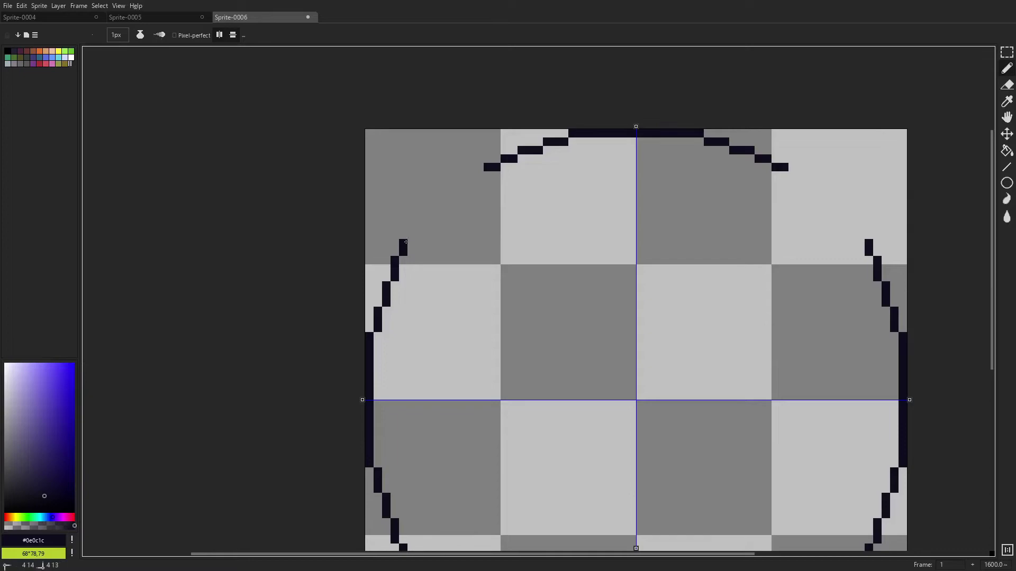
pyautogui.press('e')
pyautogui.click(497, 166)
pyautogui.press('b')
pyautogui.click(471, 175)
# Try adding a second two-pixel run to the corner ends of the side arcs.
pyautogui.moveTo(411, 235); pyautogui.dragTo(413, 225)
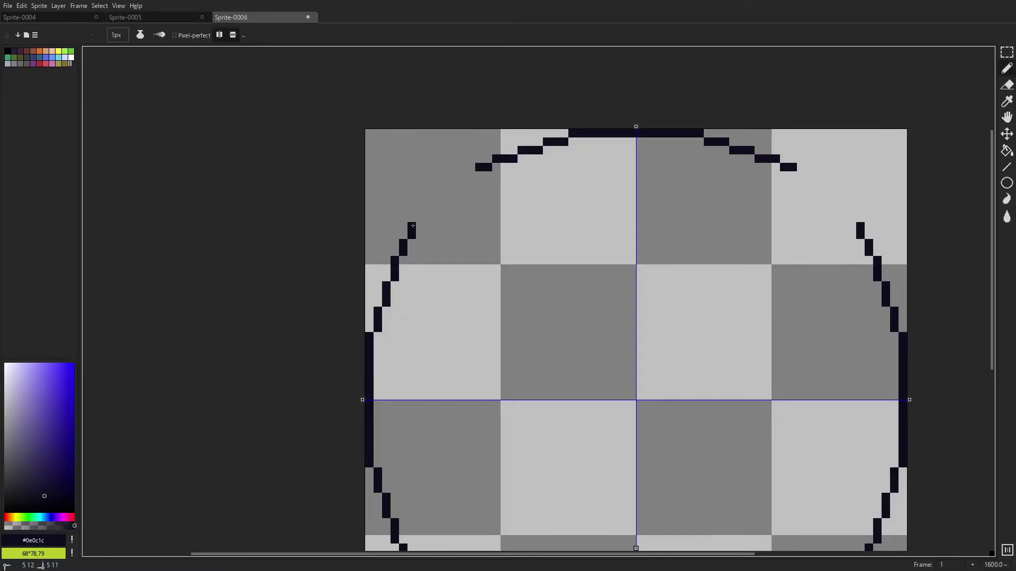
pyautogui.scroll(-5, 486, 223)
pyautogui.scroll(5, 484, 224)
pyautogui.hotkey('ctrl', 'z')
pyautogui.hotkey('ctrl', 'z')
pyautogui.hotkey('ctrl', 'z')
# Join the top and side arcs with a straight diagonal of eight single pixels across each corner.
pyautogui.click(417, 232)
pyautogui.keyDown('shift'); pyautogui.click(476, 173); pyautogui.keyUp('shift')
pyautogui.scroll(-5, 587, 186)
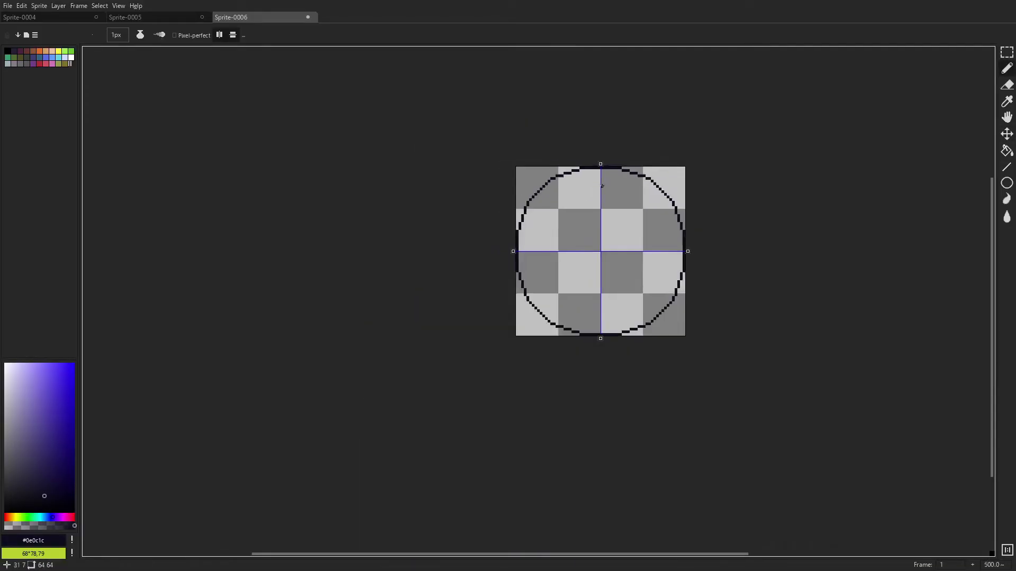
pyautogui.scroll(5, 550, 183)
pyautogui.scroll(1, 598, 181)
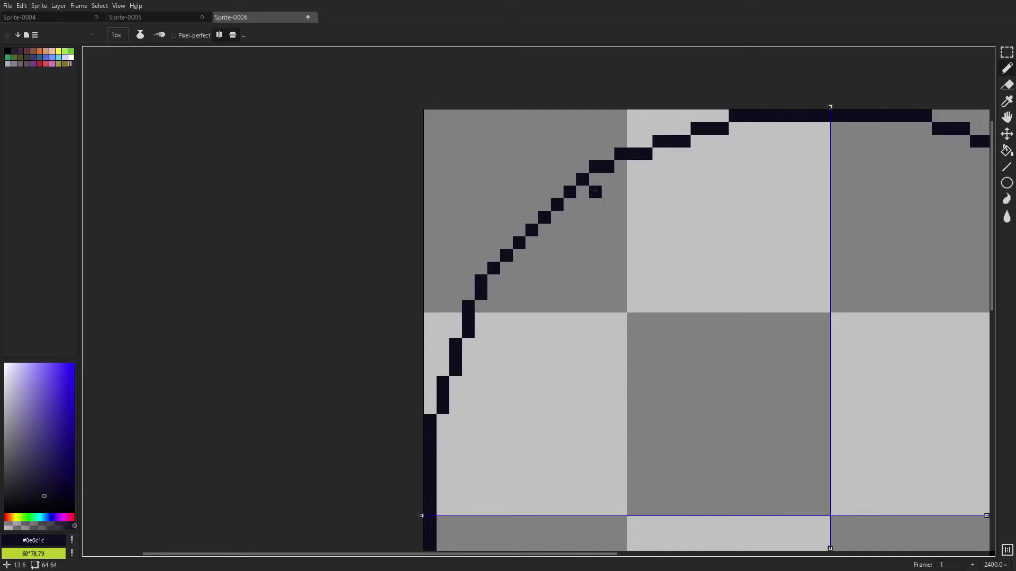
# Erase the corner diagonals and try single diagonal pixels instead of the top arc's two-pixel end run.
pyautogui.press('e')
pyautogui.press('b')
pyautogui.press('e')
pyautogui.click(583, 180)
pyautogui.press('b')
pyautogui.click(481, 278)
pyautogui.press('e')
pyautogui.moveTo(481, 280)
pyautogui.mouseDown()
pyautogui.moveTo(493, 243)
pyautogui.moveTo(493, 268)
pyautogui.mouseUp()
pyautogui.press('b')
pyautogui.click(481, 281)
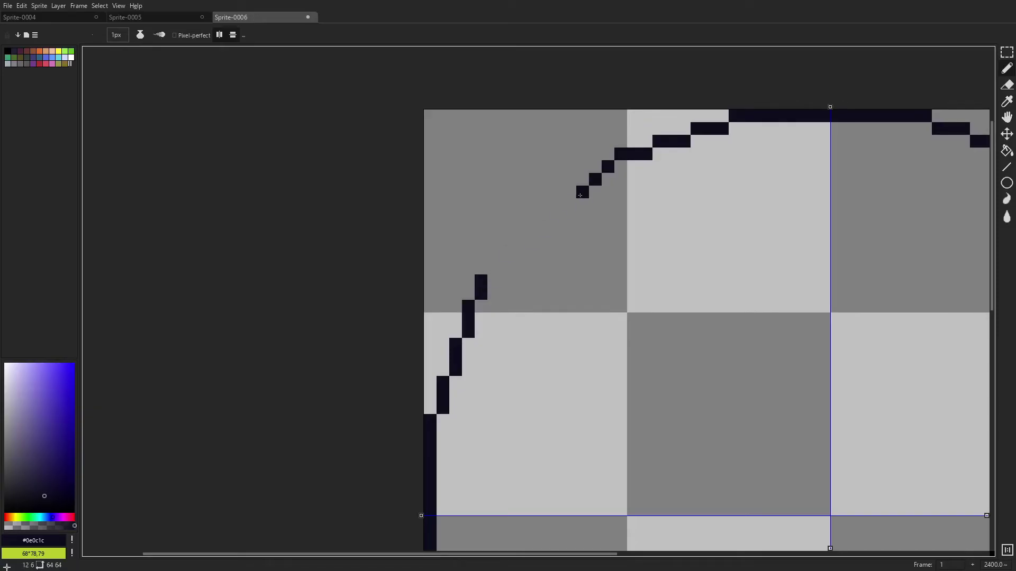
# Erase the end pixels of the top and side arcs back to their third three-pixel runs.
pyautogui.press('e')
pyautogui.moveTo(594, 176); pyautogui.dragTo(608, 167)
pyautogui.moveTo(480, 281); pyautogui.dragTo(481, 294)
pyautogui.scroll(-2, 583, 172)
pyautogui.scroll(-4, 583, 172)
pyautogui.moveTo(582, 187); pyautogui.dragTo(517, 201)
pyautogui.scroll(4, 516, 202)
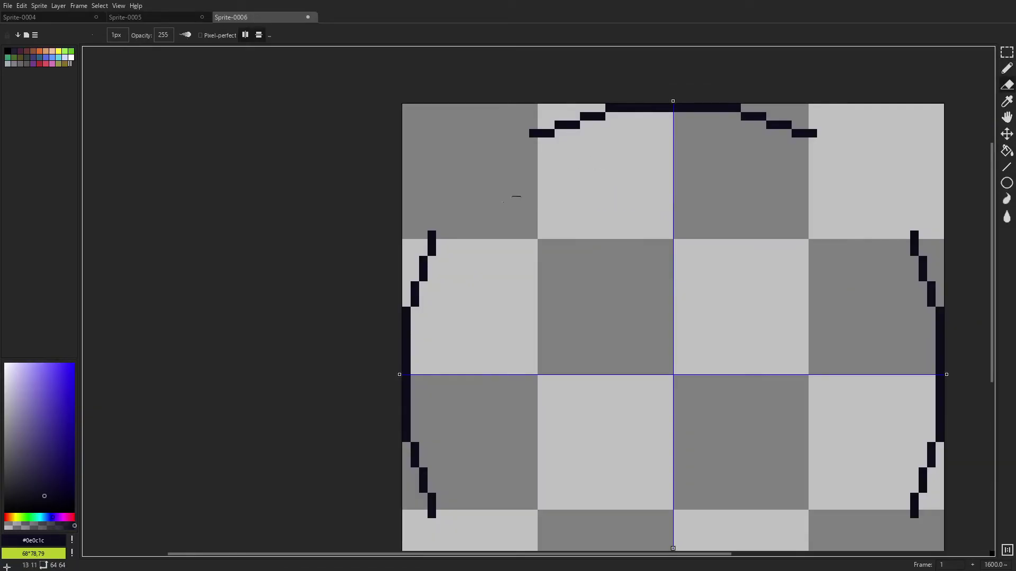
# Shorten the third run of both arcs to two pixels and add another two-pixel run to the side arcs.
pyautogui.click(431, 235)
pyautogui.press('b')
pyautogui.moveTo(439, 235); pyautogui.dragTo(440, 226)
pyautogui.press('e')
pyautogui.click(532, 134)
pyautogui.press('b')
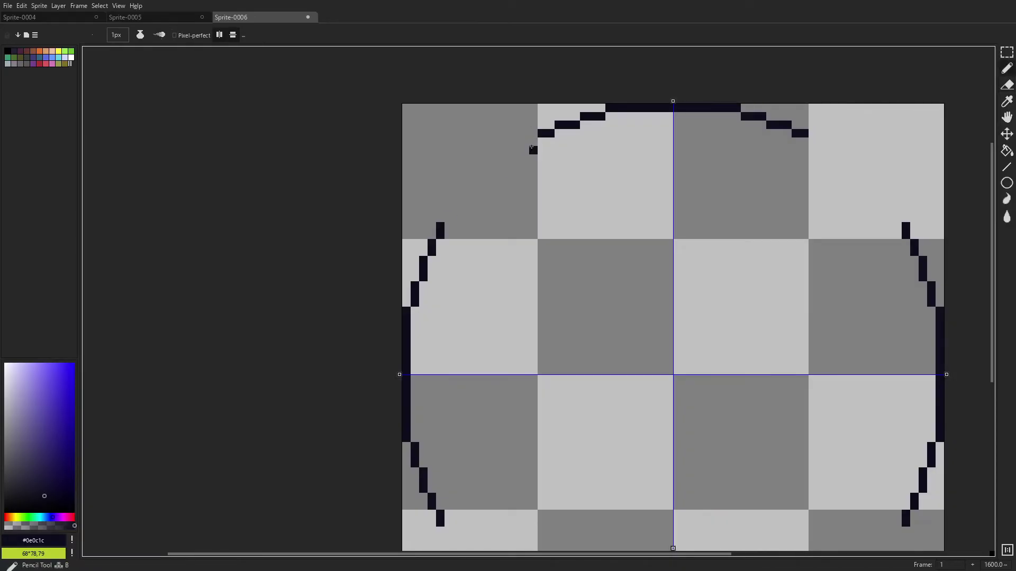
# Add a two-pixel run to the top arc's ends and bridge each corner with nine single diagonal pixels.
pyautogui.click(448, 216)
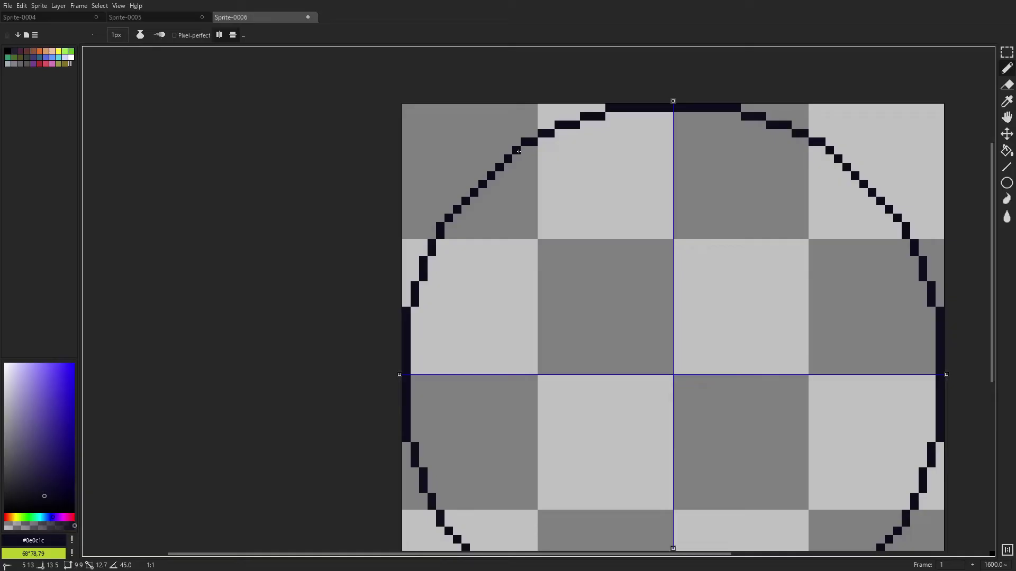
pyautogui.scroll(-5, 635, 180)
pyautogui.scroll(2, 773, 189)
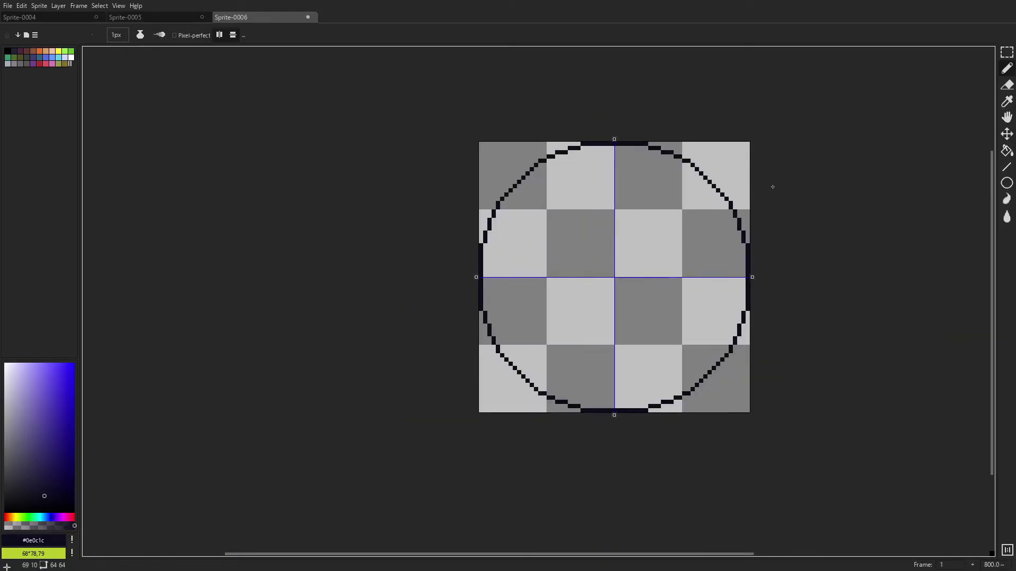
# Erase the single-pixel diagonals that bridge the circle's corners.
pyautogui.scroll(-3, 771, 191)
pyautogui.scroll(5, 770, 191)
pyautogui.scroll(-2, 662, 182)
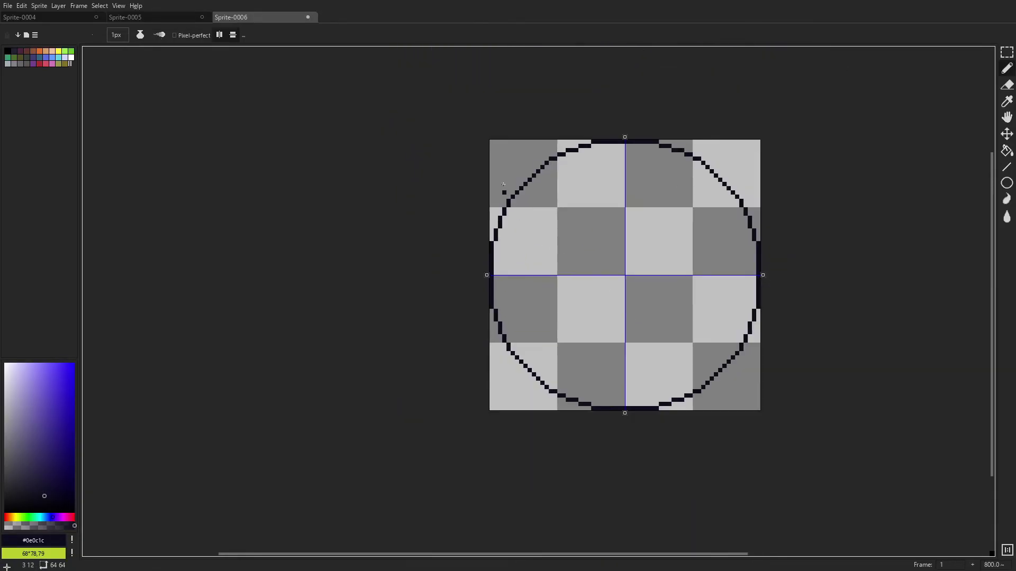
pyautogui.scroll(4, 541, 189)
pyautogui.press('e')
pyautogui.click(541, 184)
pyautogui.scroll(1, 513, 266)
pyautogui.moveTo(481, 279)
pyautogui.mouseDown()
pyautogui.moveTo(566, 192)
pyautogui.moveTo(583, 174)
pyautogui.mouseUp()
# Add a third two-pixel run to the ends of both arcs and bridge each corner with six single diagonal pixels.
pyautogui.press('b')
pyautogui.click(483, 273)
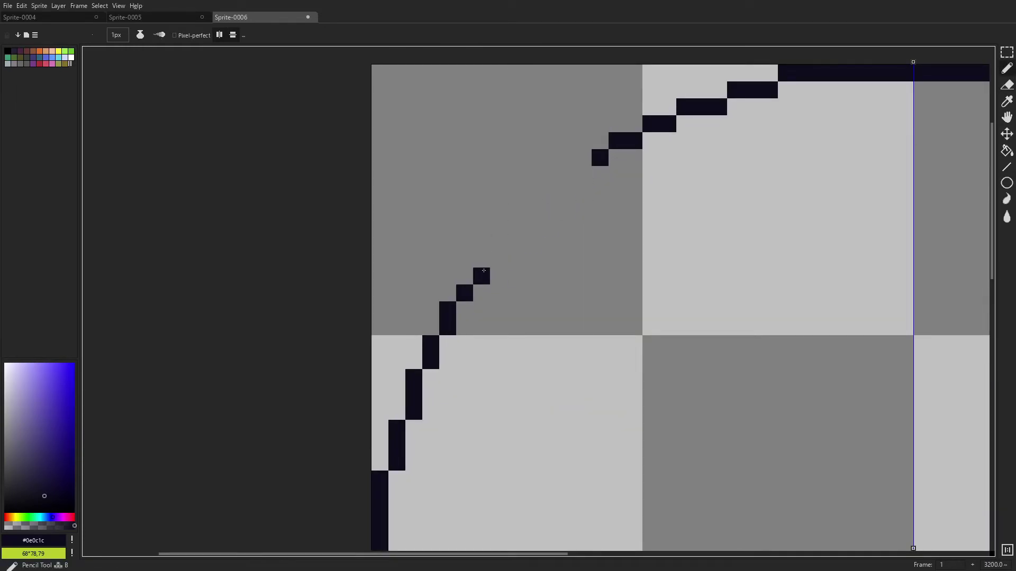
pyautogui.click(465, 276)
pyautogui.click(583, 158)
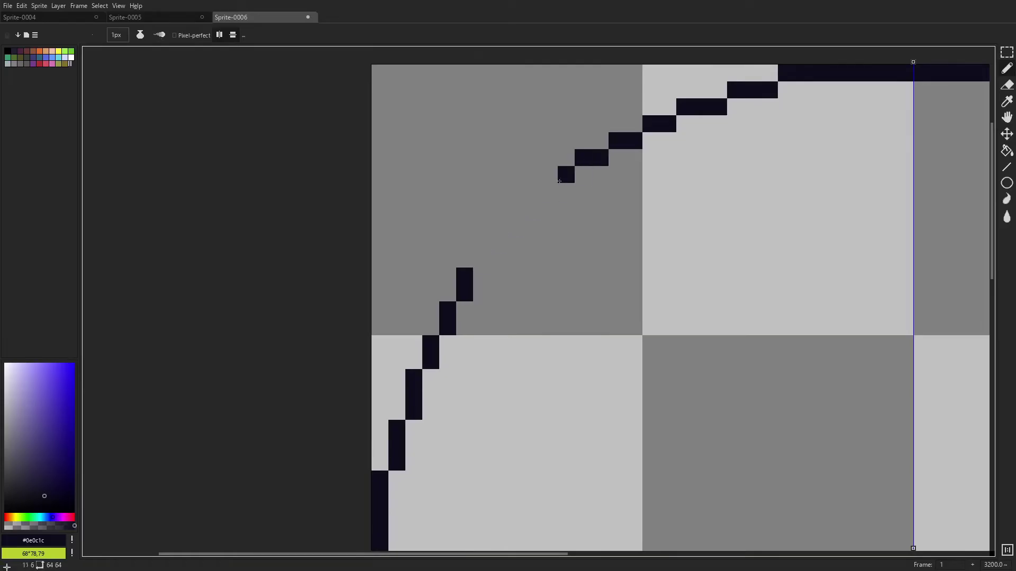
pyautogui.moveTo(473, 259); pyautogui.dragTo(571, 164)
pyautogui.scroll(-8, 631, 189)
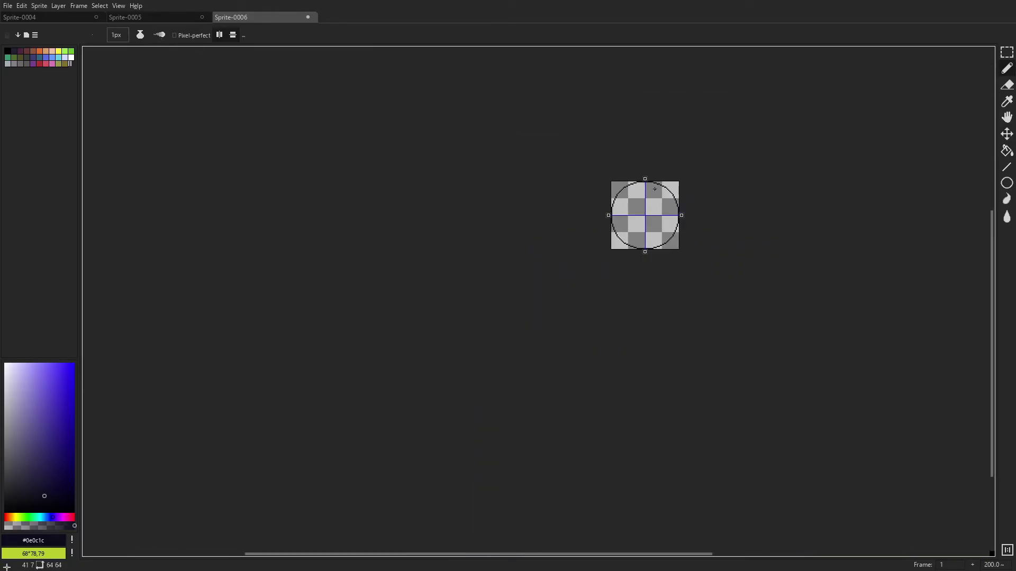
pyautogui.scroll(8, 632, 189)
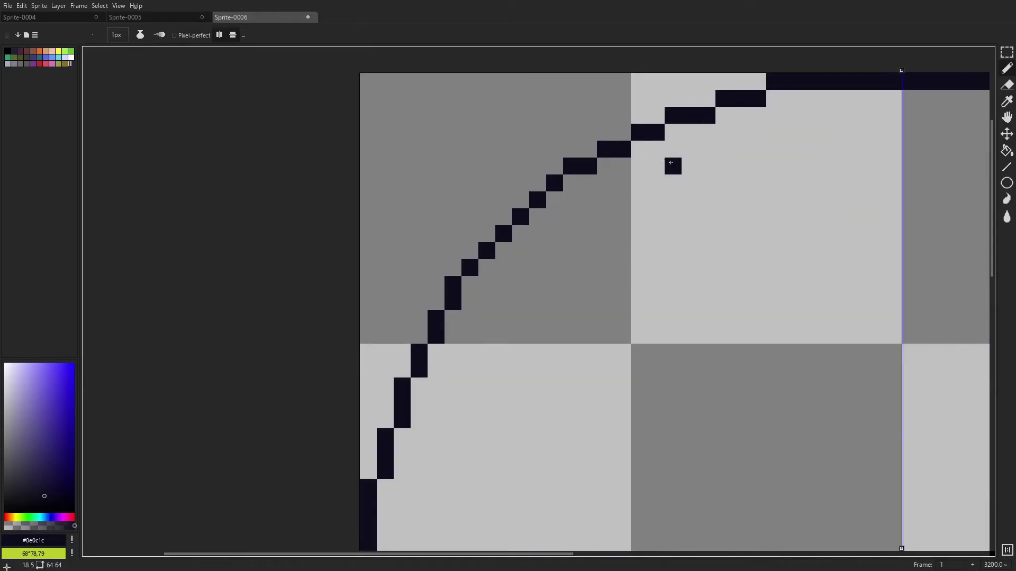
# Try a fourth two-pixel run on the top and side arcs, leaving three single diagonal pixels at each corner.
pyautogui.moveTo(514, 249); pyautogui.dragTo(524, 224)
pyautogui.scroll(-1, 522, 204)
pyautogui.scroll(1, 545, 181)
pyautogui.press('e')
pyautogui.press('b')
pyautogui.moveTo(523, 184)
pyautogui.mouseDown()
pyautogui.moveTo(506, 198)
pyautogui.moveTo(507, 215)
pyautogui.moveTo(523, 198)
pyautogui.mouseUp()
pyautogui.press('e')
pyautogui.scroll(-5, 631, 193)
pyautogui.scroll(-2, 632, 193)
pyautogui.scroll(8, 632, 193)
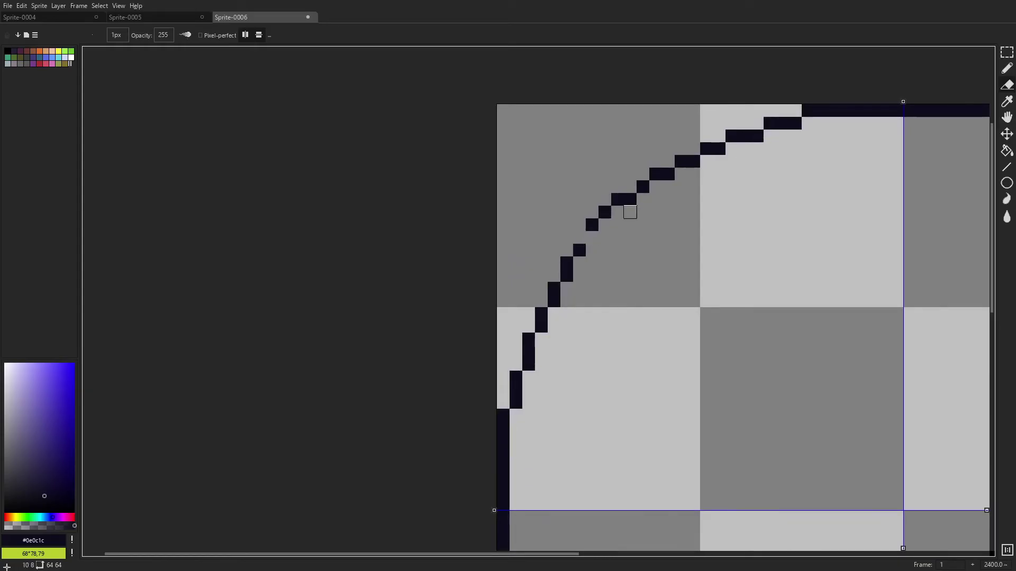
pyautogui.press('e')
pyautogui.scroll(-6, 646, 200)
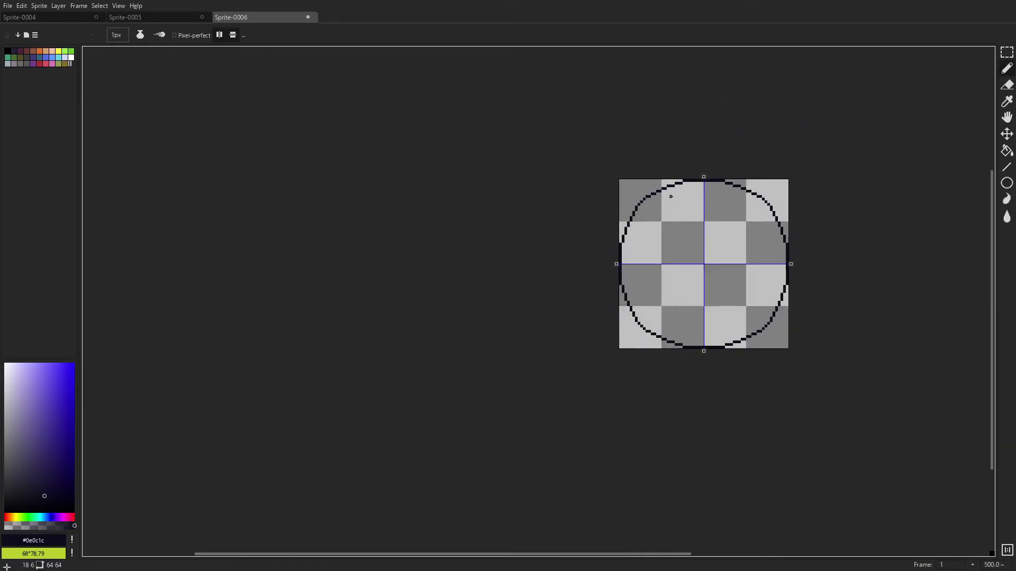
pyautogui.scroll(6, 649, 201)
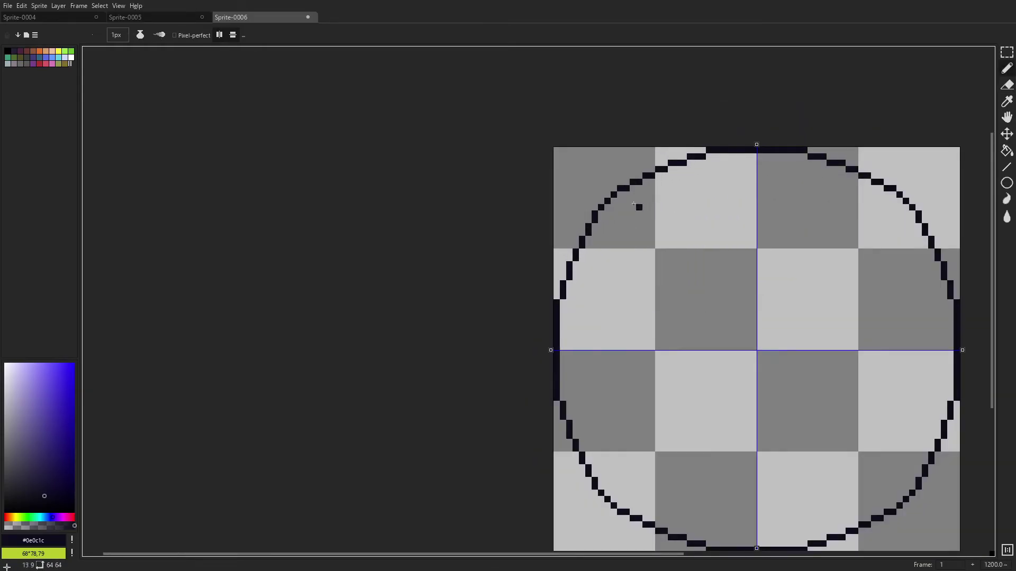
# Try shifting the top arc's outer two-pixel runs one pixel toward the corners and lengthening its third run to three pixels.
pyautogui.press('e')
pyautogui.moveTo(637, 191); pyautogui.dragTo(663, 179)
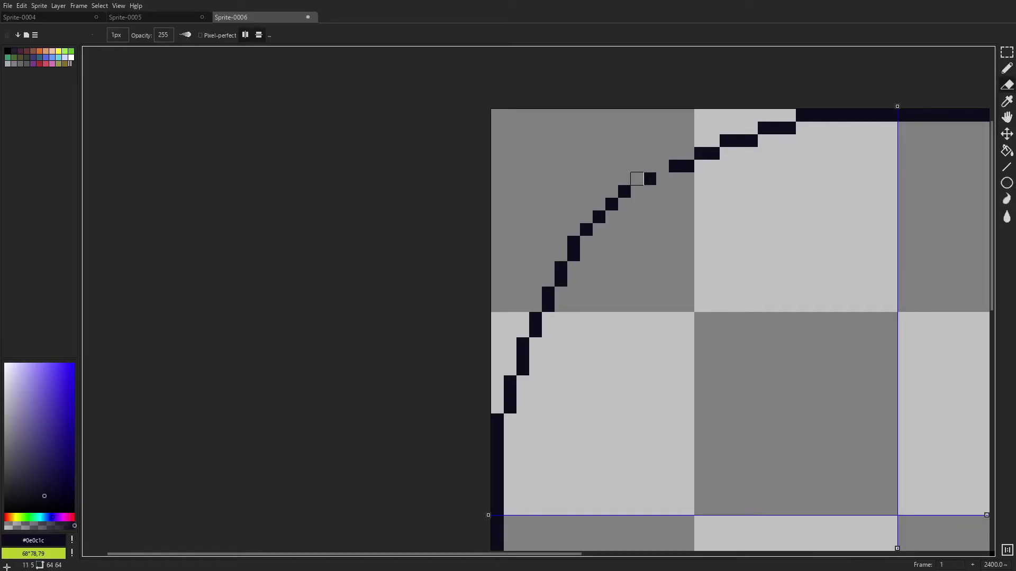
pyautogui.press('m')
pyautogui.press('b')
pyautogui.click(637, 179)
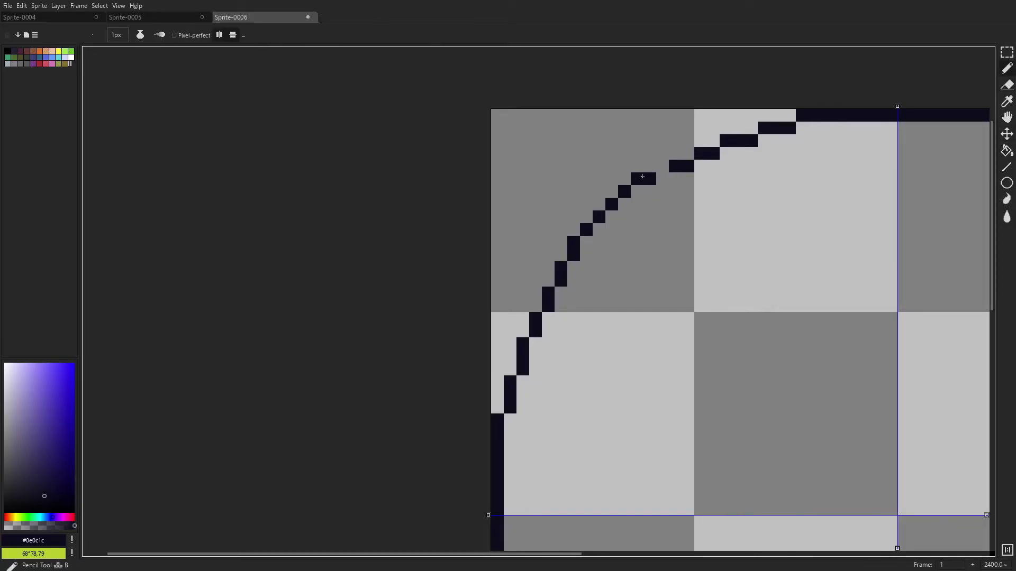
pyautogui.scroll(-2, 665, 168)
pyautogui.press('e')
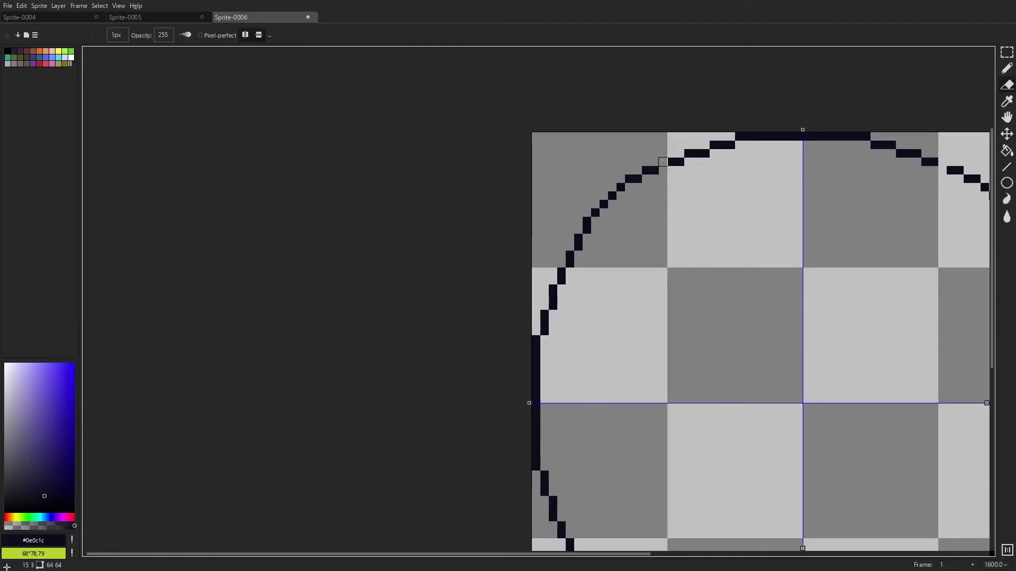
pyautogui.press('m')
pyautogui.press('b')
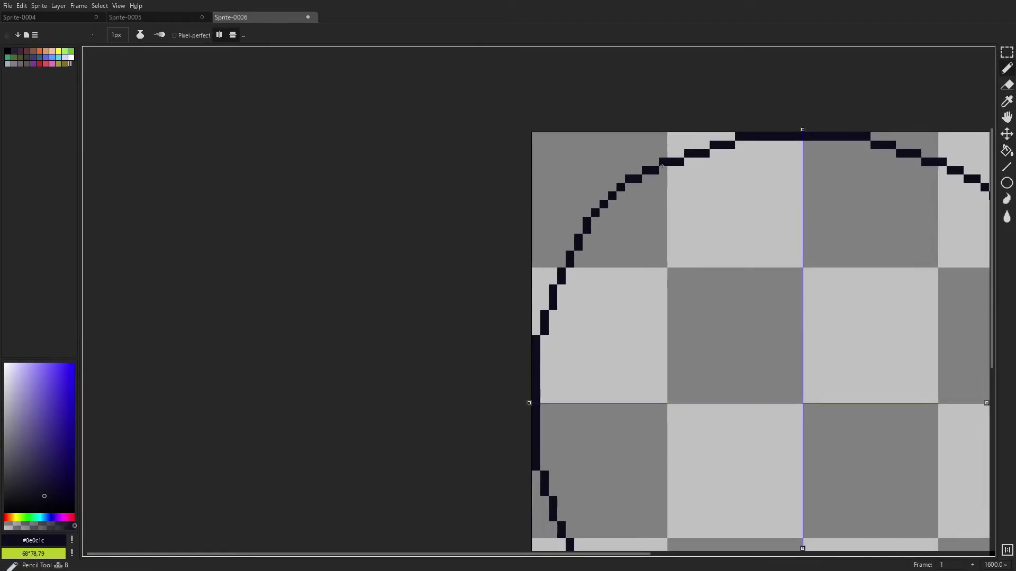
pyautogui.scroll(-5, 752, 178)
pyautogui.scroll(5, 745, 178)
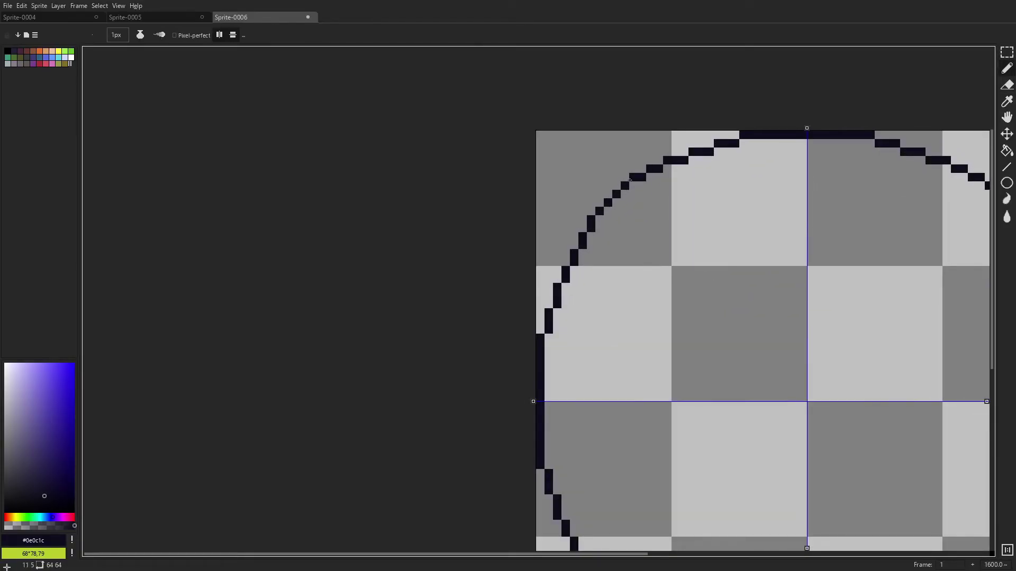
# Undo the corner experiments back to three two-pixel runs per arc and six single diagonal pixels at each corner.
pyautogui.press('e')
pyautogui.click(632, 179)
pyautogui.press('b')
pyautogui.hotkey('ctrl', 'z')
pyautogui.hotkey('ctrl', 'z')
pyautogui.hotkey('ctrl', 'z')
pyautogui.hotkey('ctrl', 'z')
pyautogui.hotkey('ctrl', 'z')
pyautogui.hotkey('ctrl', 'z')
pyautogui.hotkey('ctrl', 'z')
pyautogui.hotkey('ctrl', 'z')
pyautogui.hotkey('ctrl', 'z')
pyautogui.hotkey('ctrl', 'z')
pyautogui.hotkey('ctrl', 'z')
pyautogui.hotkey('ctrl', 'z')
pyautogui.hotkey('ctrl', 'z')
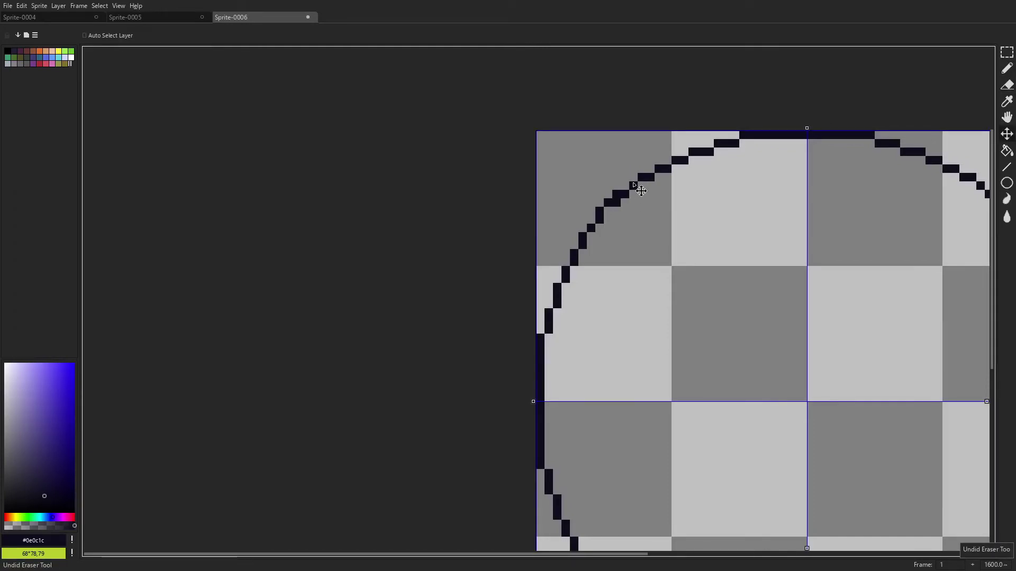
pyautogui.press('b')
pyautogui.scroll(-5, 701, 188)
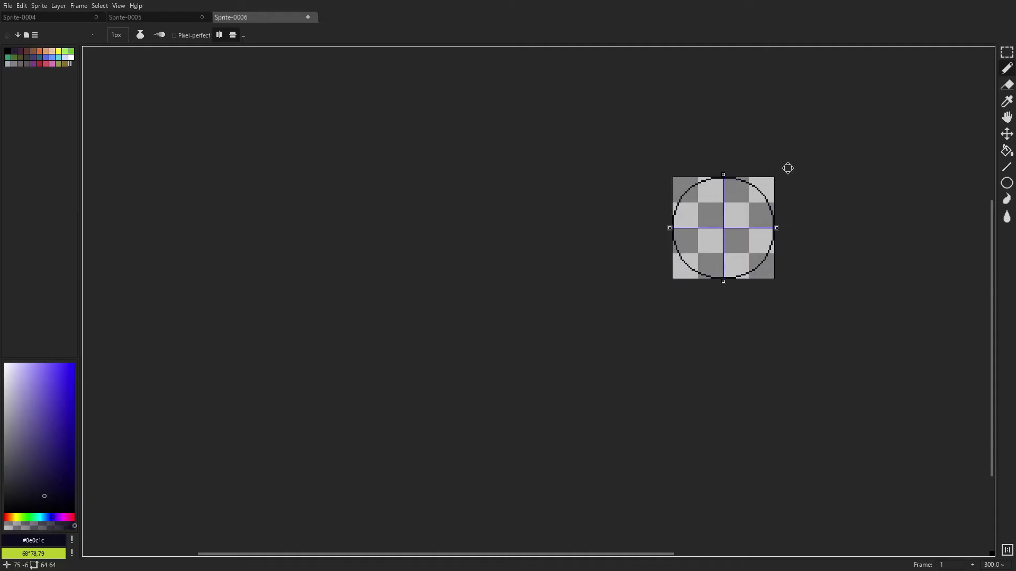
pyautogui.scroll(8, 728, 275)
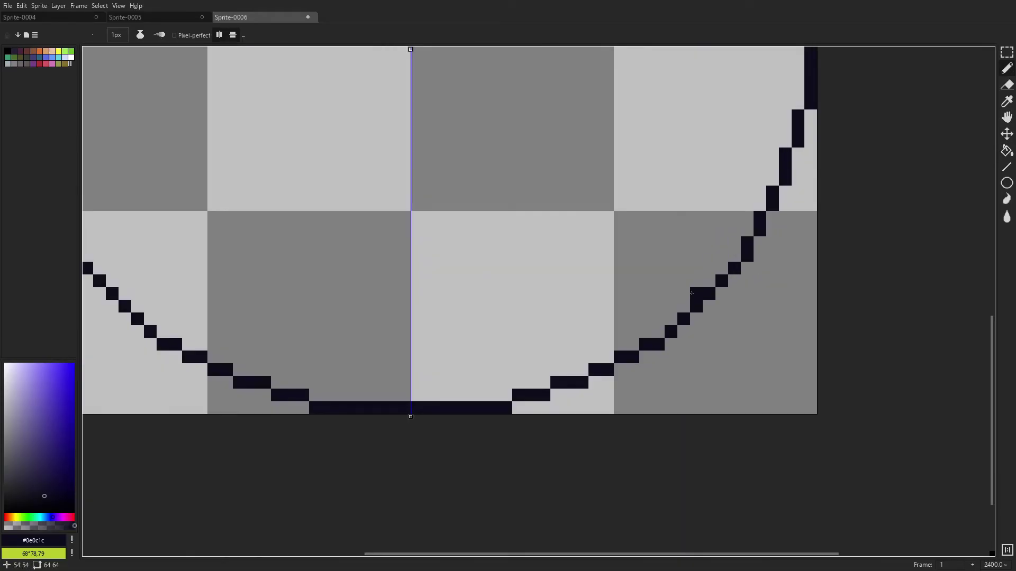
# Try corners with nine single diagonal pixels and only two two-pixel runs at each arc end.
pyautogui.moveTo(658, 334)
pyautogui.mouseDown()
pyautogui.moveTo(735, 250)
pyautogui.moveTo(746, 256)
pyautogui.moveTo(746, 267)
pyautogui.moveTo(656, 349)
pyautogui.mouseUp()
pyautogui.press('e')
pyautogui.scroll(-9, 762, 252)
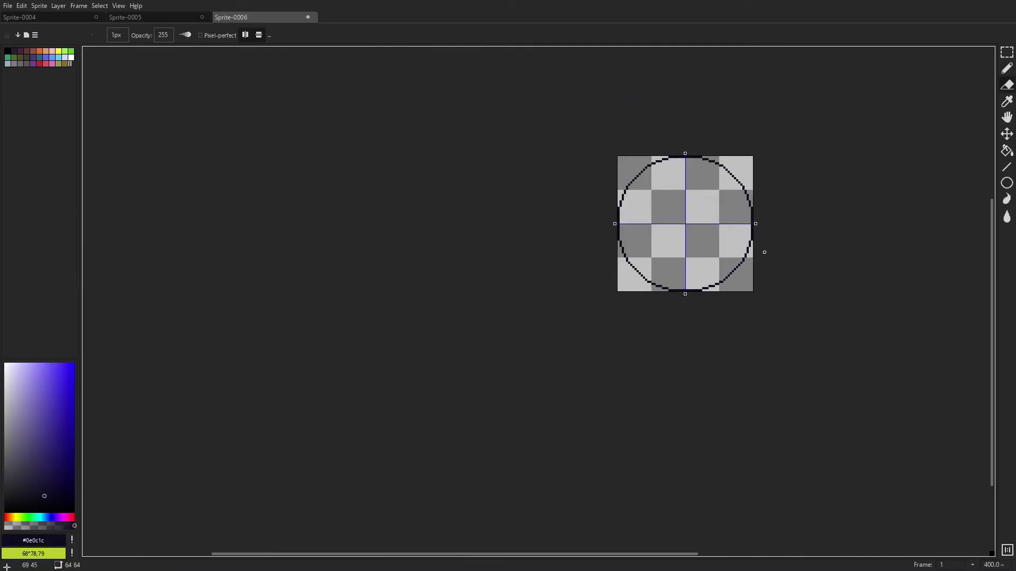
pyautogui.scroll(10, 764, 252)
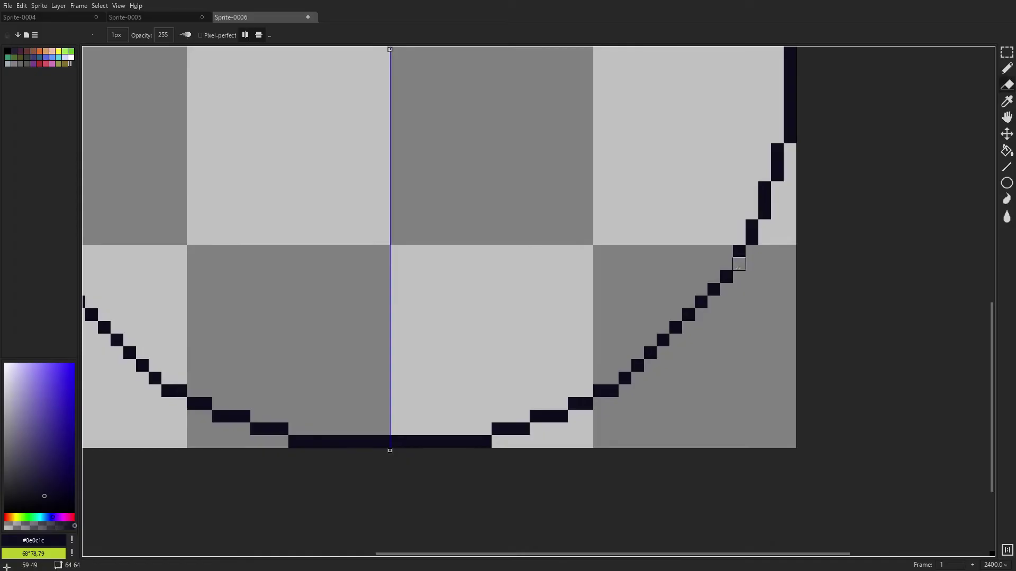
pyautogui.press('b')
pyautogui.click(727, 267)
pyautogui.hotkey('ctrl', 'z')
pyautogui.click(740, 262)
pyautogui.press('w')
pyautogui.press('b')
pyautogui.hotkey('ctrl', 'z')
# Try reducing each arc end to one two-pixel run and bridging the corners with twelve single diagonal pixels.
pyautogui.rightClick(787, 206)
pyautogui.click(511, 416)
pyautogui.rightClick(625, 392)
pyautogui.click(612, 379)
pyautogui.keyDown('shift'); pyautogui.click(725, 265); pyautogui.keyUp('shift')
pyautogui.press('e')
pyautogui.click(726, 277)
pyautogui.moveTo(739, 264)
pyautogui.mouseDown()
pyautogui.moveTo(625, 366)
pyautogui.moveTo(608, 387)
pyautogui.mouseUp()
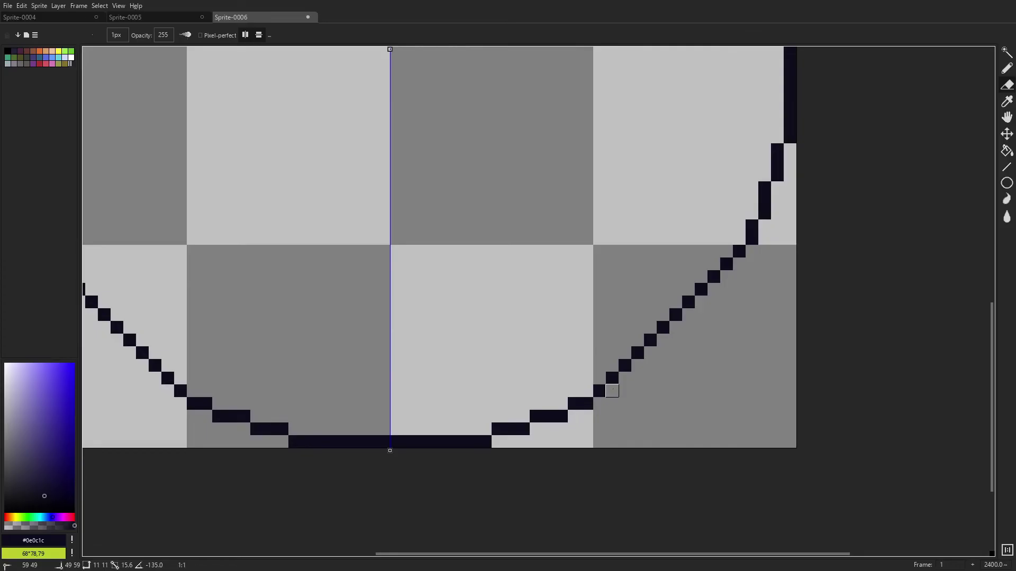
pyautogui.scroll(-9, 752, 279)
pyautogui.scroll(9, 774, 267)
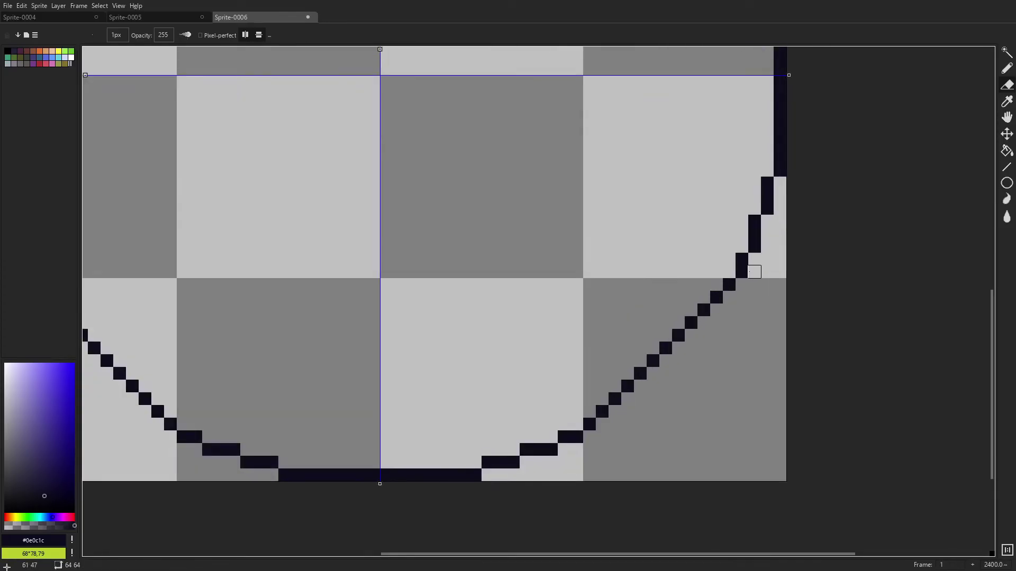
# Undo the long corner diagonals and restore the version with three two-pixel runs and six single diagonal pixels per corner.
pyautogui.hotkey('ctrl', 'z')
pyautogui.hotkey('ctrl', 'z')
pyautogui.hotkey('ctrl', 'z')
pyautogui.hotkey('ctrl', 'z')
pyautogui.hotkey('ctrl', 'z')
pyautogui.hotkey('ctrl', 'z')
pyautogui.hotkey('ctrl', 'z')
pyautogui.hotkey('ctrl', 'z')
pyautogui.hotkey('ctrl', 'z')
pyautogui.hotkey('ctrl', 'z')
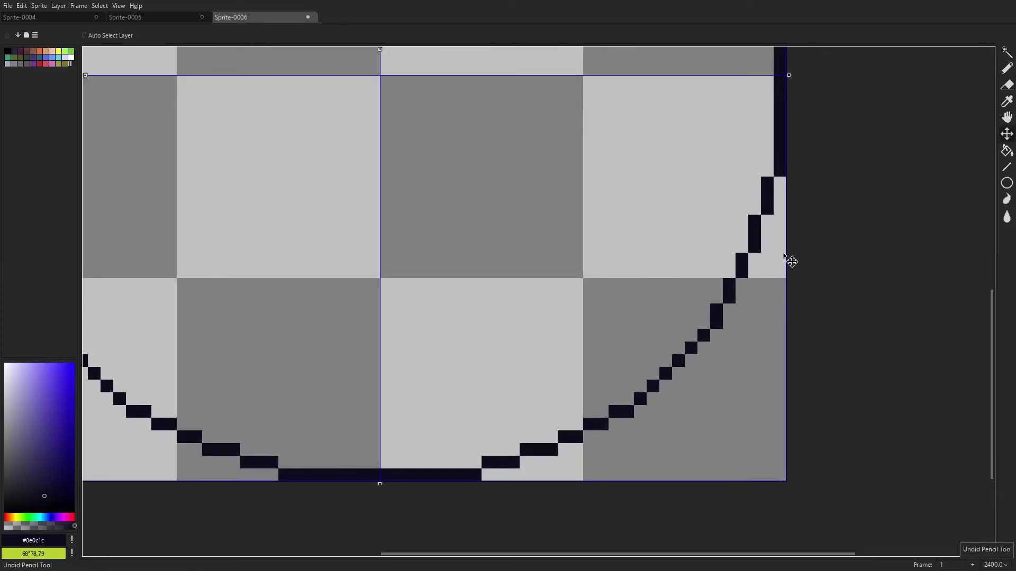
pyautogui.hotkey('ctrl', 'z')
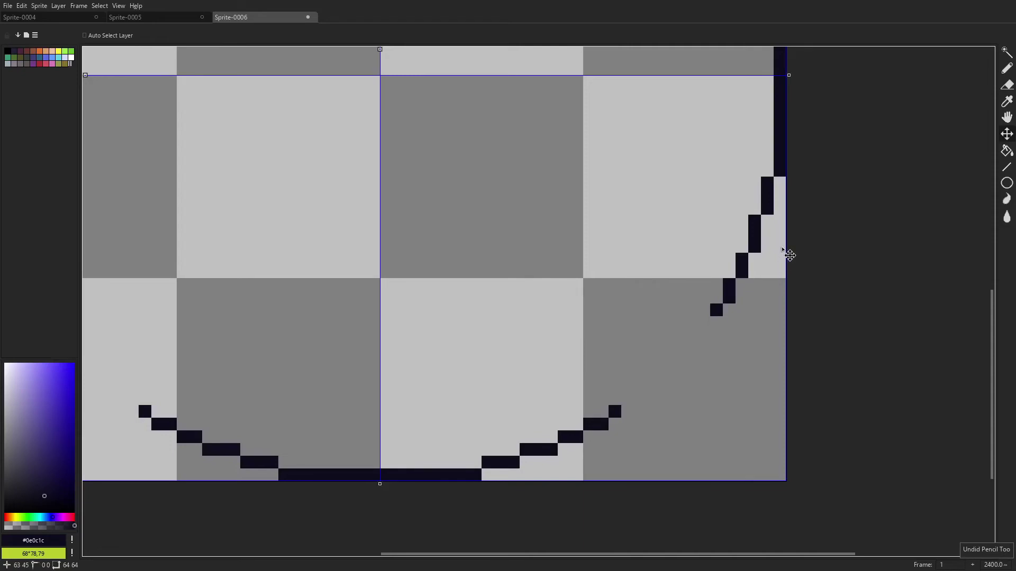
pyautogui.hotkey('ctrl', 'y')
pyautogui.hotkey('ctrl', 'y')
pyautogui.hotkey('ctrl', 'y')
pyautogui.hotkey('ctrl', 'y')
pyautogui.hotkey('ctrl', 'y')
# Examine the roundness of the whole 64×64 circle outline at different magnifications.
pyautogui.scroll(-7, 789, 254)
pyautogui.scroll(-1, 778, 250)
pyautogui.moveTo(828, 189); pyautogui.dragTo(772, 189)
pyautogui.scroll(-2, 724, 190)
pyautogui.scroll(2, 724, 190)
pyautogui.press('m')
pyautogui.moveTo(733, 290); pyautogui.dragTo(589, 138)
pyautogui.hotkey('ctrl', 'd')
pyautogui.scroll(2, 770, 179)
pyautogui.scroll(-2, 768, 178)
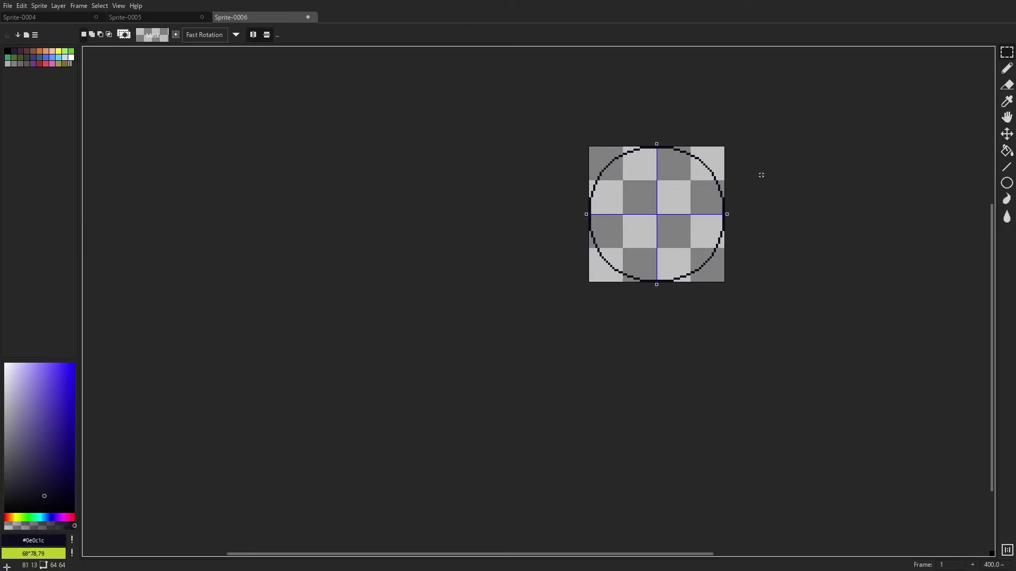
pyautogui.scroll(-2, 761, 174)
pyautogui.scroll(3, 761, 175)
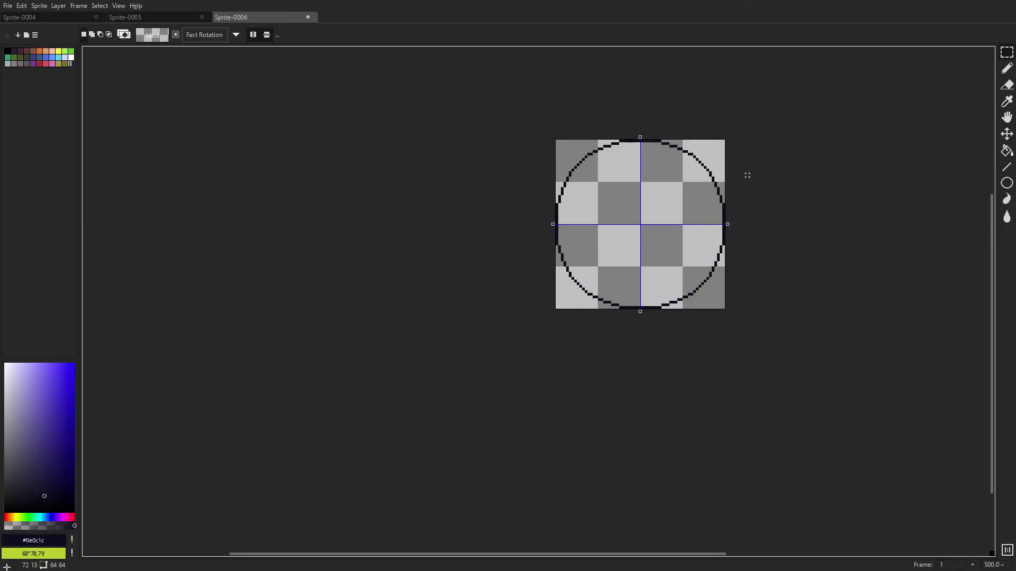
pyautogui.scroll(4, 747, 175)
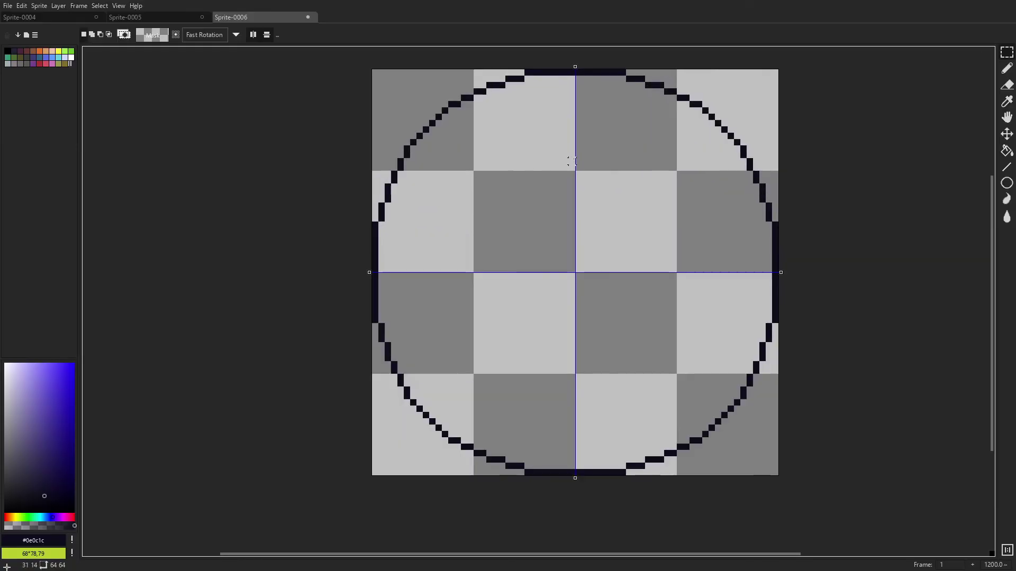
# Thicken the top arc and the corner diagonals inward by one pixel with the Pencil tool.
pyautogui.press('b')
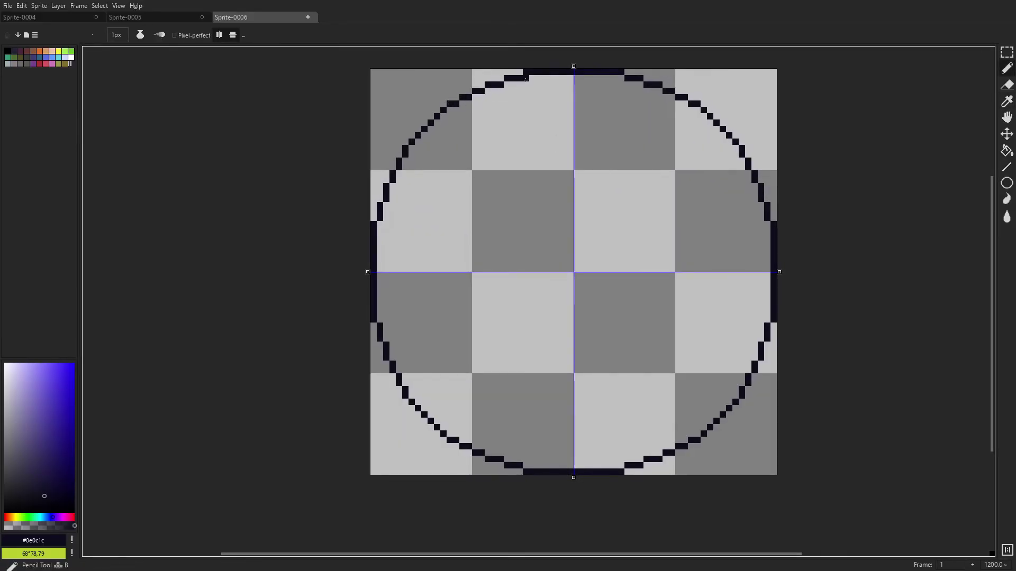
pyautogui.scroll(2, 525, 80)
pyautogui.moveTo(525, 80); pyautogui.dragTo(528, 91)
pyautogui.moveTo(528, 91); pyautogui.dragTo(540, 90)
pyautogui.keyDown('shift'); pyautogui.click(714, 88); pyautogui.keyUp('shift')
pyautogui.moveTo(731, 100)
pyautogui.mouseDown()
pyautogui.moveTo(881, 159)
pyautogui.moveTo(943, 239)
pyautogui.moveTo(731, 146)
pyautogui.mouseUp()
pyautogui.keyDown('shift'); pyautogui.click(945, 229); pyautogui.keyUp('shift')
pyautogui.click(736, 157)
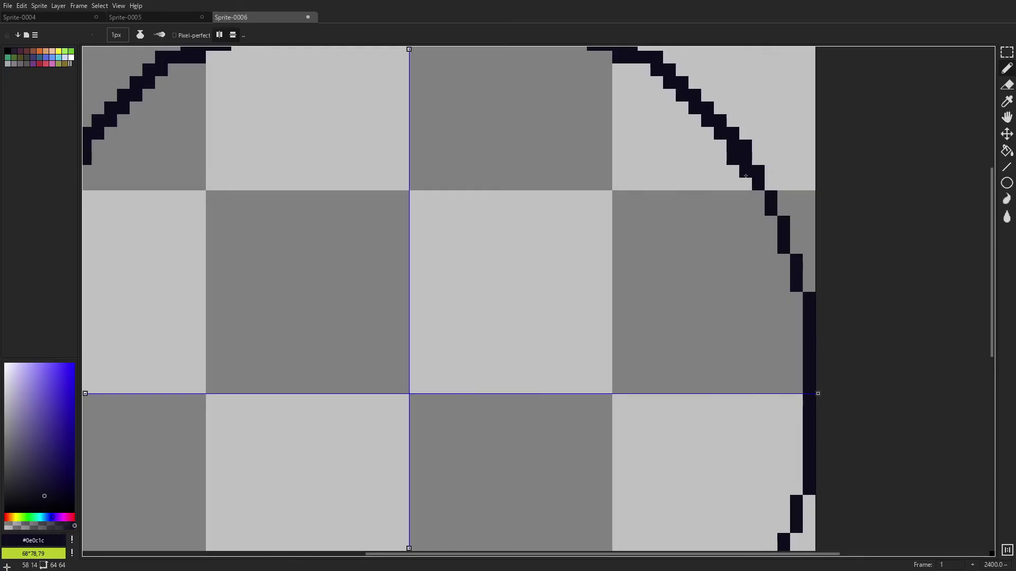
# Thicken the side arcs inward by one pixel and fill the remaining thin spots near the corners.
pyautogui.moveTo(754, 193)
pyautogui.mouseDown()
pyautogui.moveTo(800, 299)
pyautogui.moveTo(710, 197)
pyautogui.mouseUp()
pyautogui.keyDown('shift'); pyautogui.click(793, 446); pyautogui.keyUp('shift')
pyautogui.scroll(-4, 790, 346)
pyautogui.scroll(3, 790, 341)
pyautogui.click(773, 298)
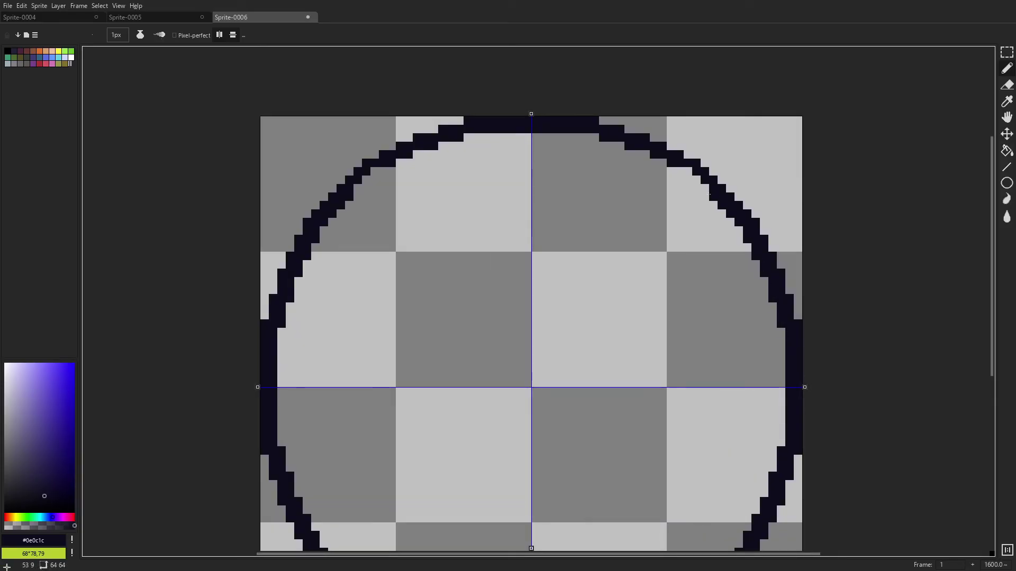
pyautogui.click(662, 163)
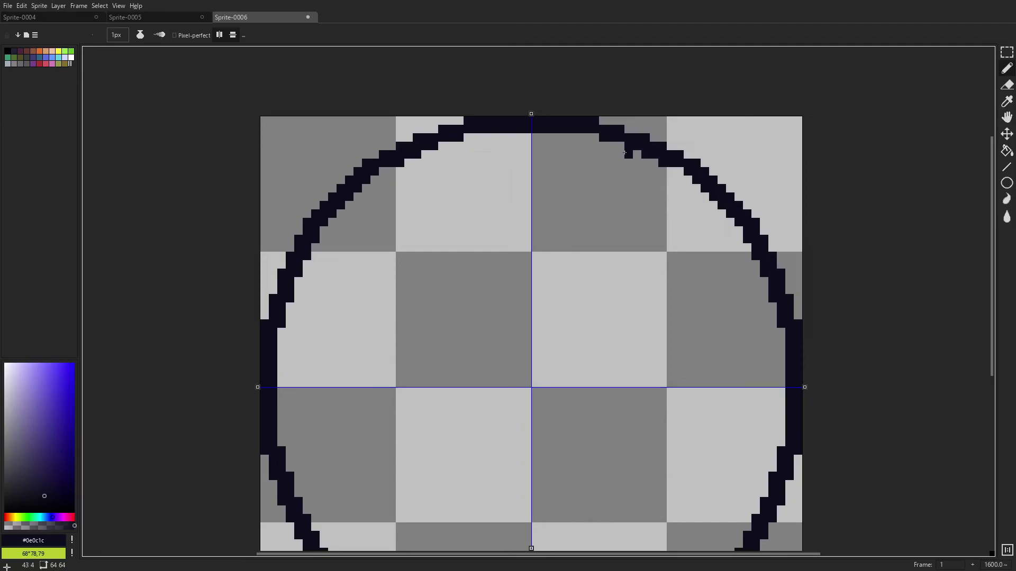
# Review the thickened 64×64 circle and compare it with the circles in Sprite-0004 and Sprite-0005.
pyautogui.scroll(-3, 629, 140)
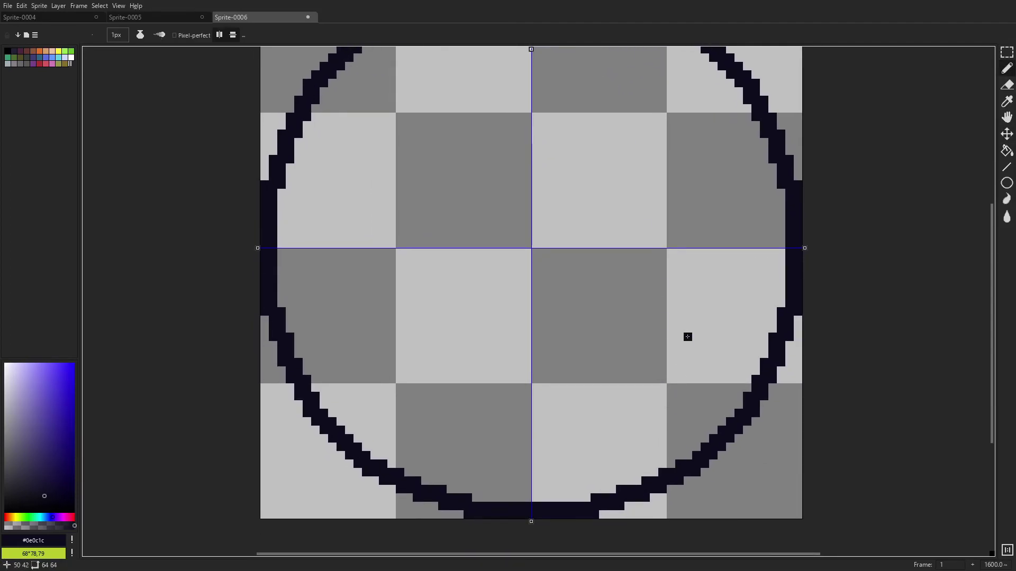
pyautogui.scroll(-4, 687, 337)
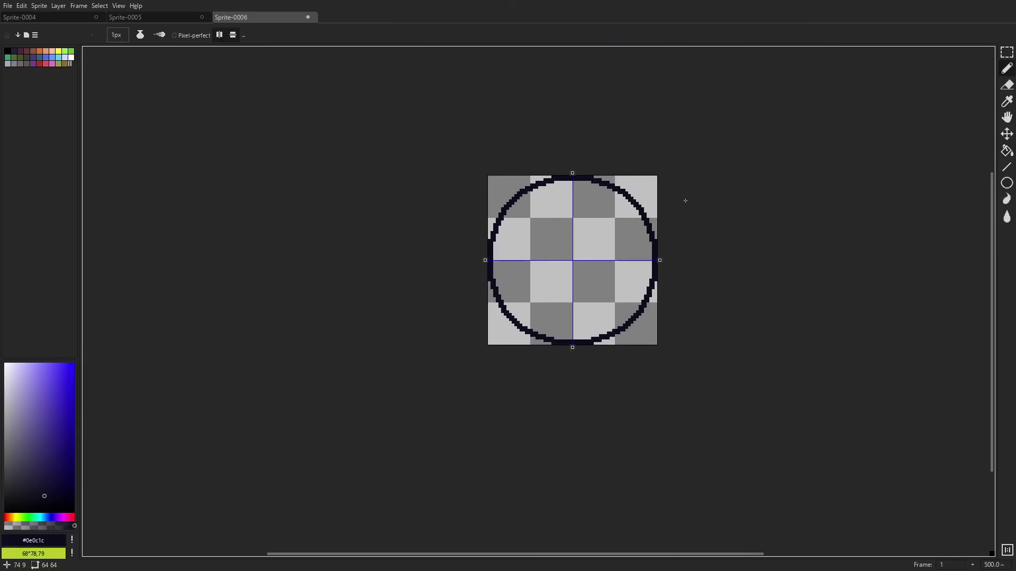
pyautogui.scroll(1, 678, 173)
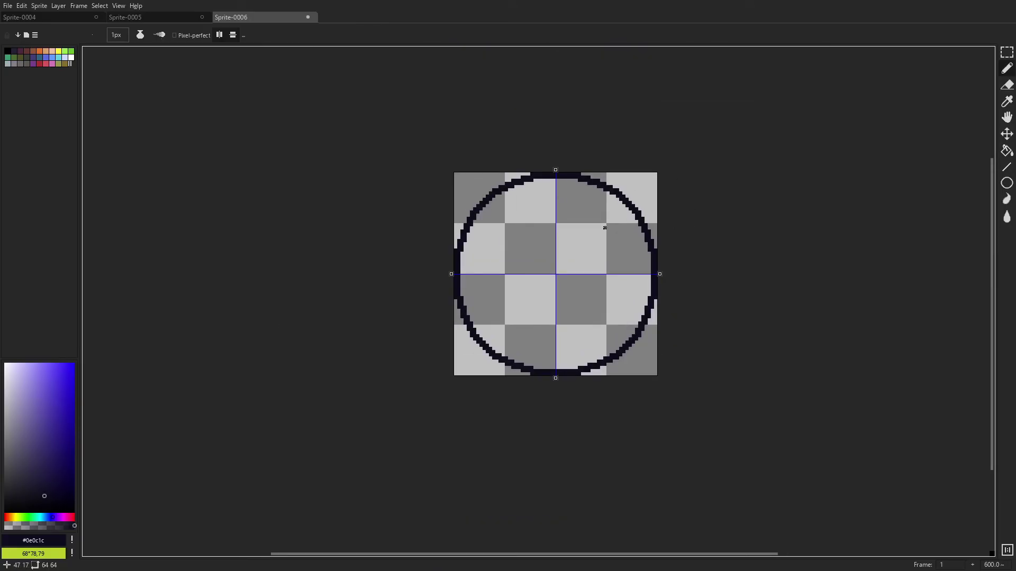
pyautogui.scroll(3, 604, 226)
pyautogui.moveTo(603, 227); pyautogui.dragTo(670, 137)
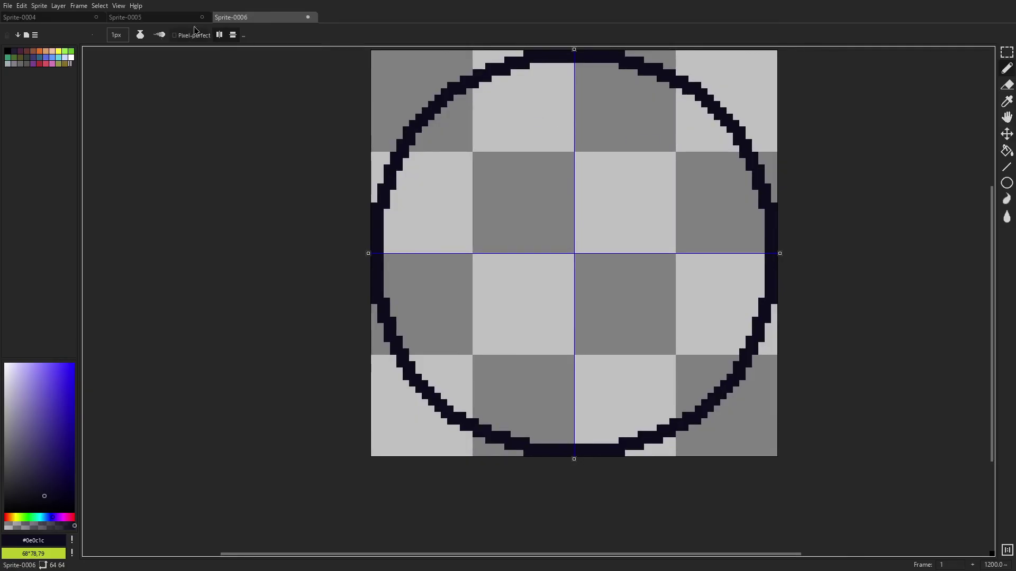
pyautogui.click(71, 17)
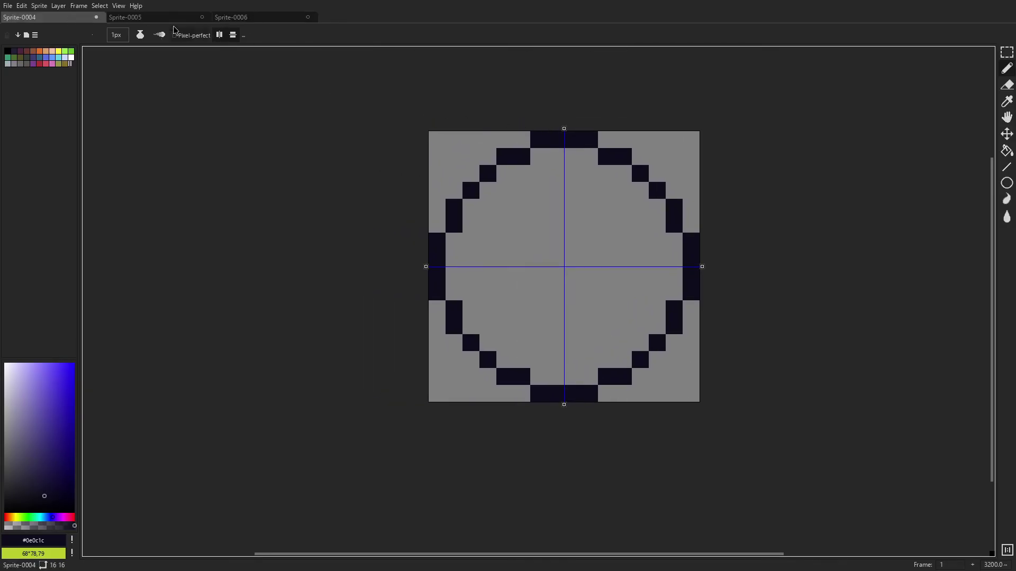
pyautogui.click(175, 20)
pyautogui.scroll(3, 581, 202)
pyautogui.moveTo(570, 201); pyautogui.dragTo(422, 251)
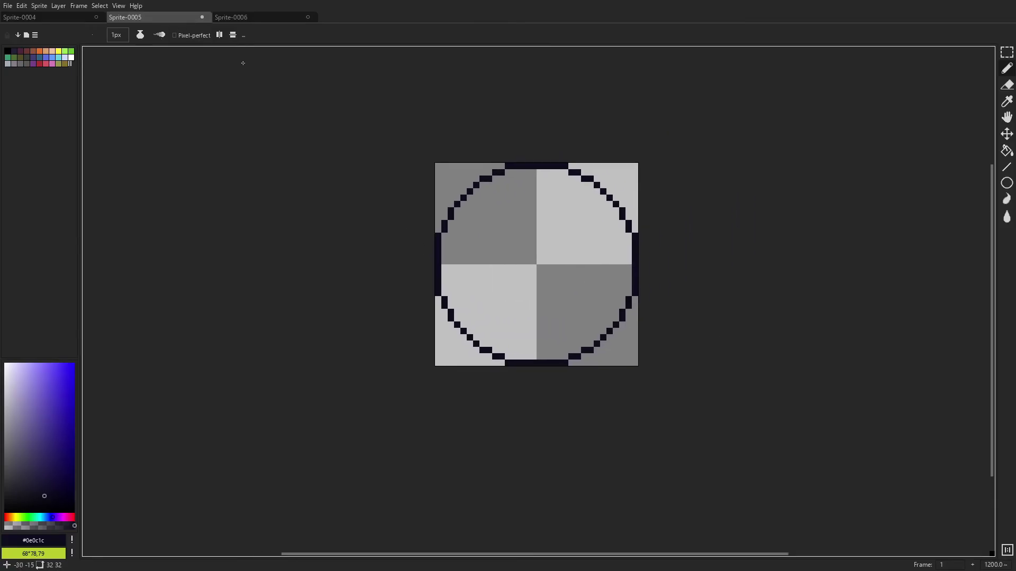
# Turn off horizontal and vertical symmetry for the 64×64 circle in Sprite-0006.
pyautogui.click(249, 21)
pyautogui.moveTo(596, 183); pyautogui.dragTo(566, 162)
pyautogui.click(219, 35)
pyautogui.click(232, 35)
# Turn off both symmetry axes for the 16×16 circle in Sprite-0004.
pyautogui.click(175, 19)
pyautogui.scroll(2, 558, 196)
pyautogui.click(258, 18)
pyautogui.click(159, 19)
pyautogui.hotkey('ctrl', 'shift', 'Tab')
pyautogui.scroll(2, 590, 207)
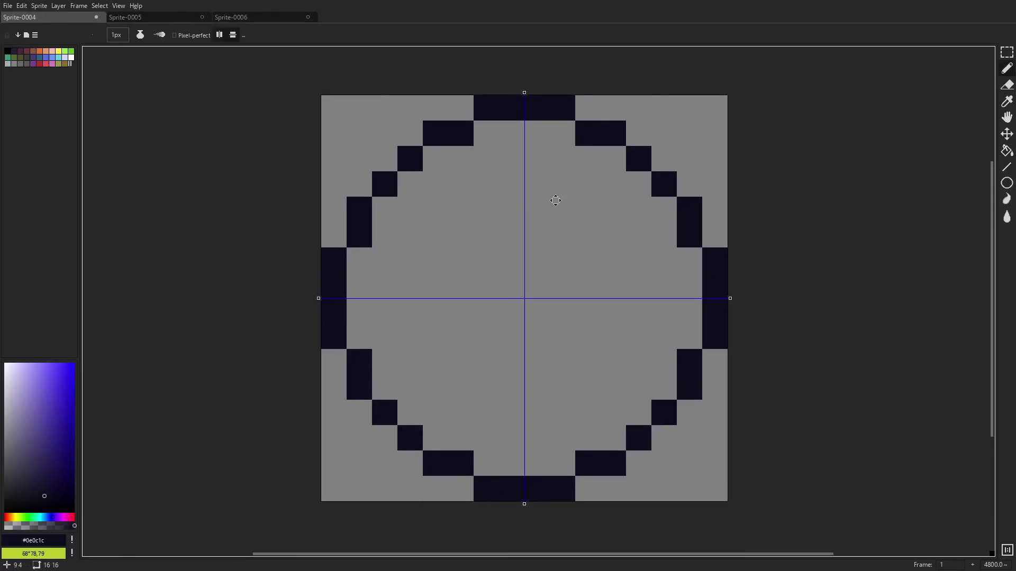
pyautogui.click(219, 35)
pyautogui.click(233, 35)
# Compare the 16×16 circle in Sprite-0004 with the 32×32 and thickened 64×64 circles, without symmetry guides.
pyautogui.hotkey('ctrl', 'Tab')
pyautogui.hotkey('ctrl', 'shift', 'Tab')
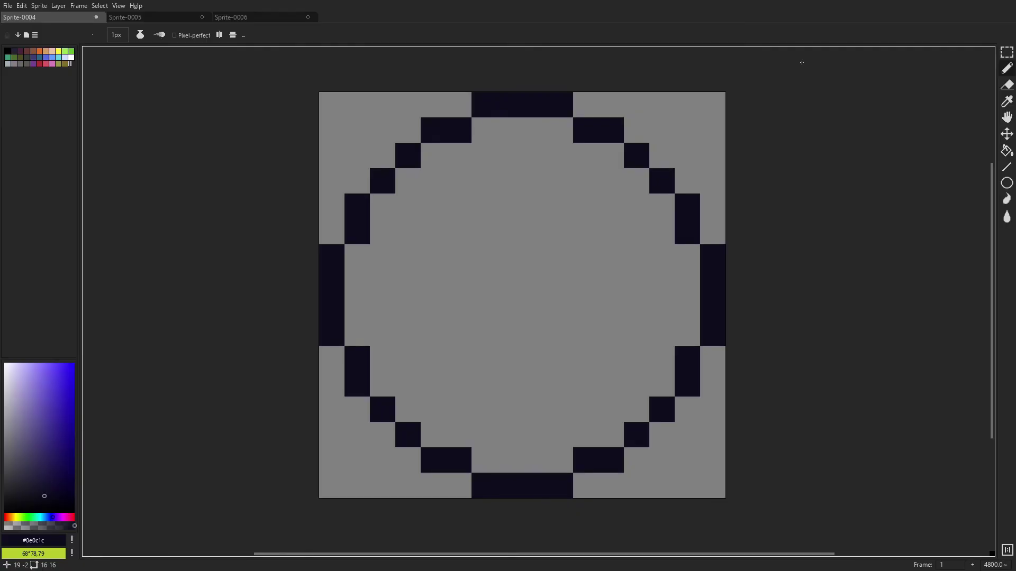
pyautogui.click(260, 20)
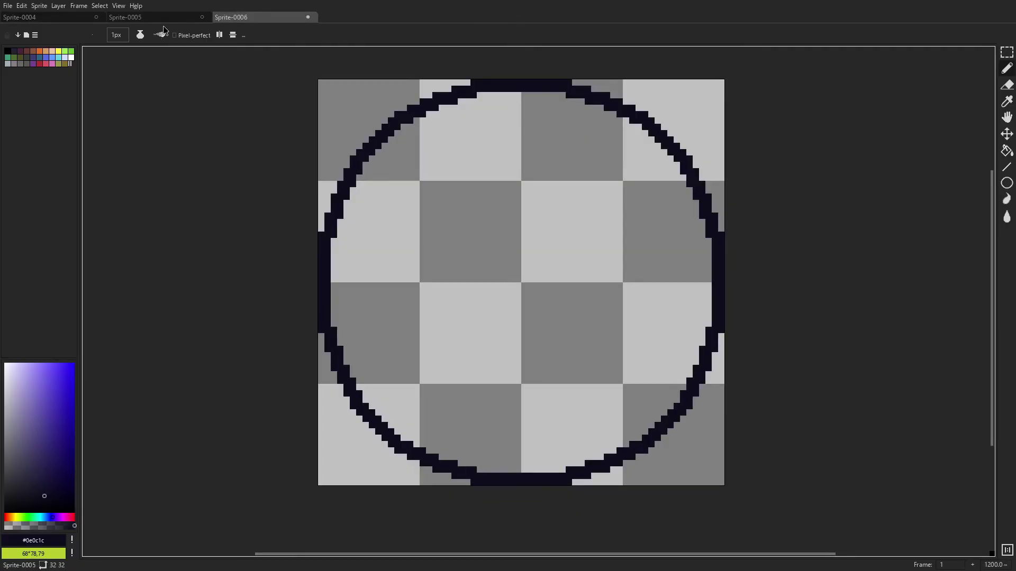
pyautogui.click(158, 21)
pyautogui.click(61, 21)
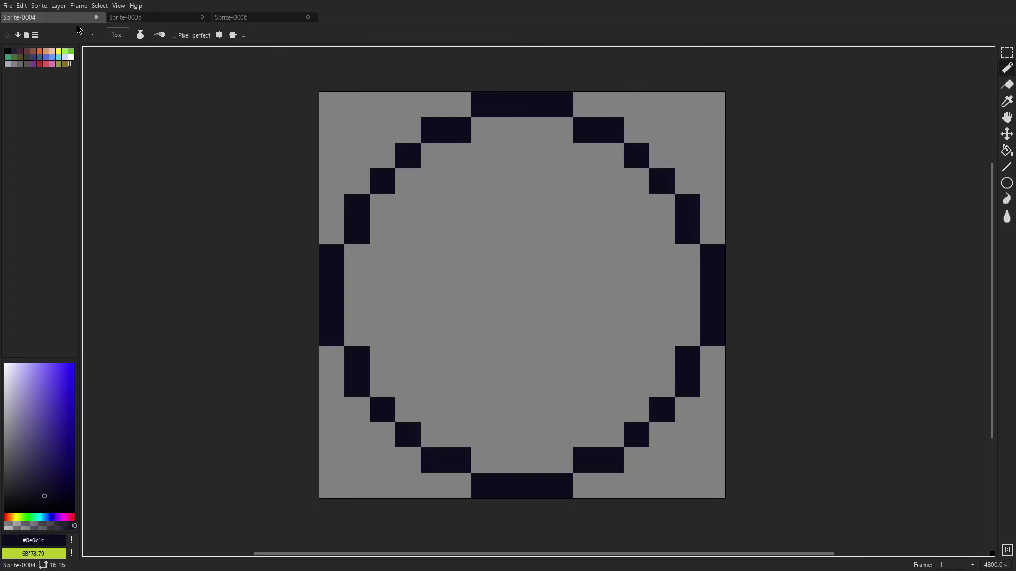
pyautogui.click(254, 19)
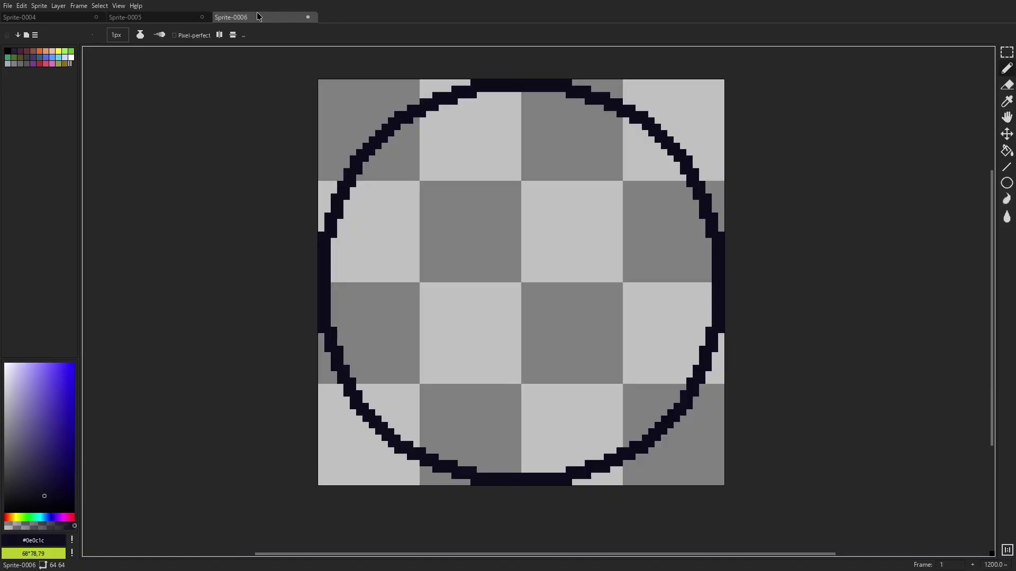
# Examine the roundness of the 16×16 circle in Sprite-0004 at different magnifications.
pyautogui.click(88, 19)
pyautogui.scroll(-8, 513, 192)
pyautogui.scroll(10, 577, 217)
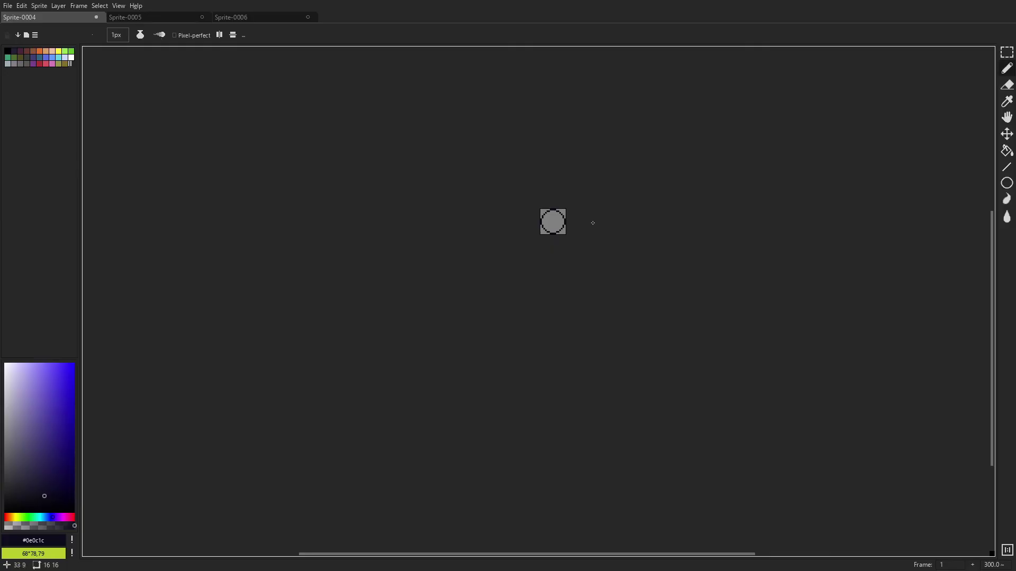
pyautogui.scroll(1, 751, 305)
pyautogui.moveTo(601, 224)
pyautogui.mouseDown()
pyautogui.moveTo(751, 304)
pyautogui.moveTo(796, 290)
pyautogui.moveTo(743, 291)
pyautogui.mouseUp()
pyautogui.scroll(-1, 796, 291)
pyautogui.hotkey('ctrl', 'z')
pyautogui.scroll(-10, 711, 252)
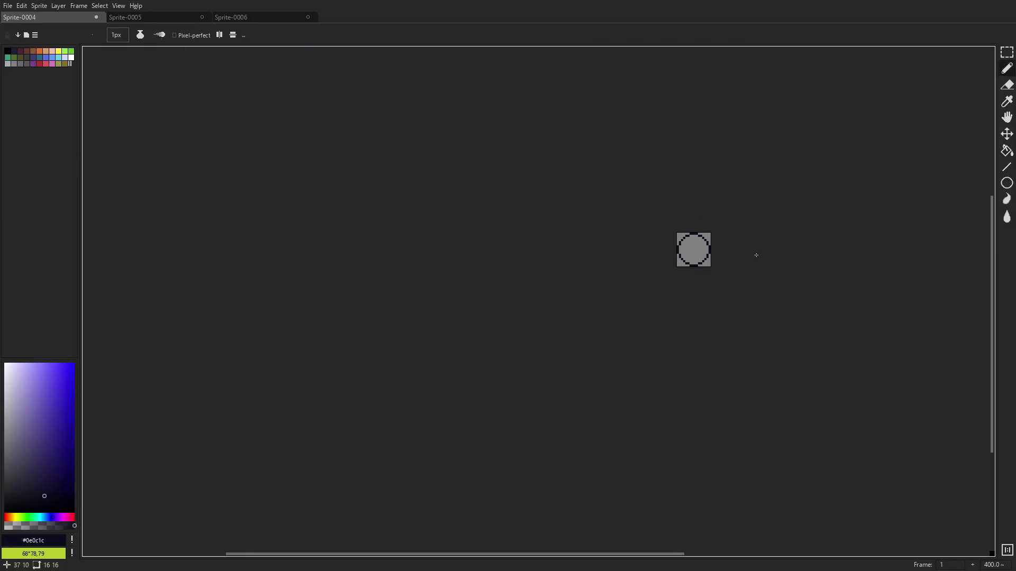
pyautogui.scroll(9, 734, 263)
pyautogui.moveTo(731, 268); pyautogui.dragTo(722, 482)
pyautogui.scroll(-1, 690, 287)
pyautogui.moveTo(693, 289); pyautogui.dragTo(717, 308)
# Review the finished circle outlines in Sprite-0005, Sprite-0004 and Sprite-0006 side by side in turn.
pyautogui.click(160, 19)
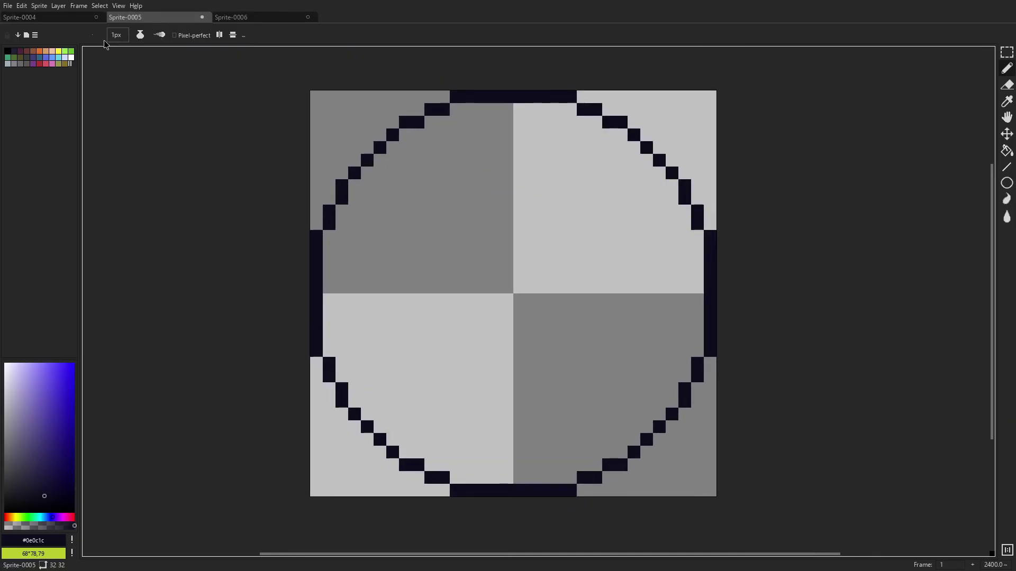
pyautogui.click(69, 17)
pyautogui.click(249, 18)
pyautogui.click(81, 19)
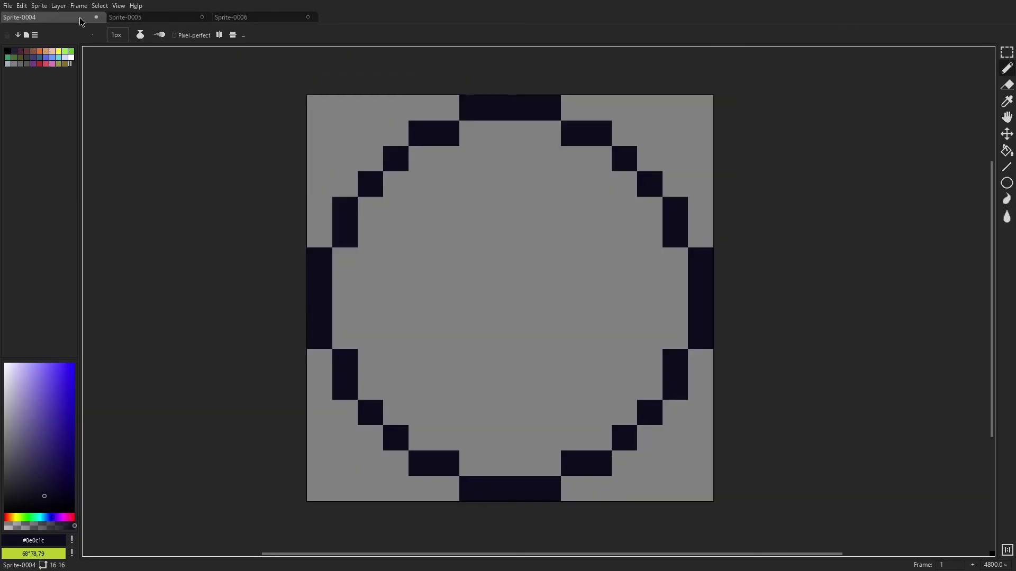
pyautogui.click(160, 18)
pyautogui.click(229, 19)
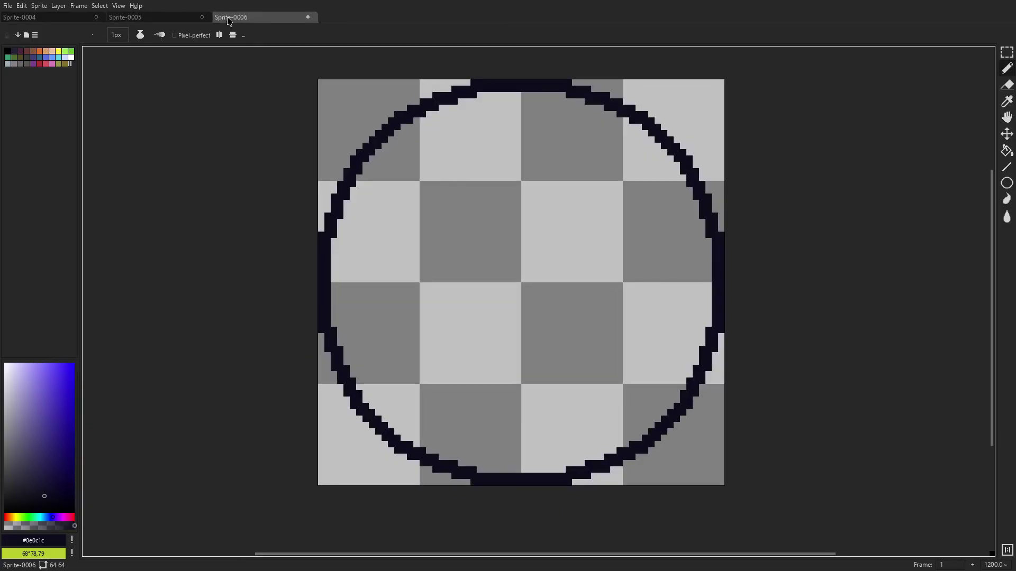
pyautogui.click(85, 19)
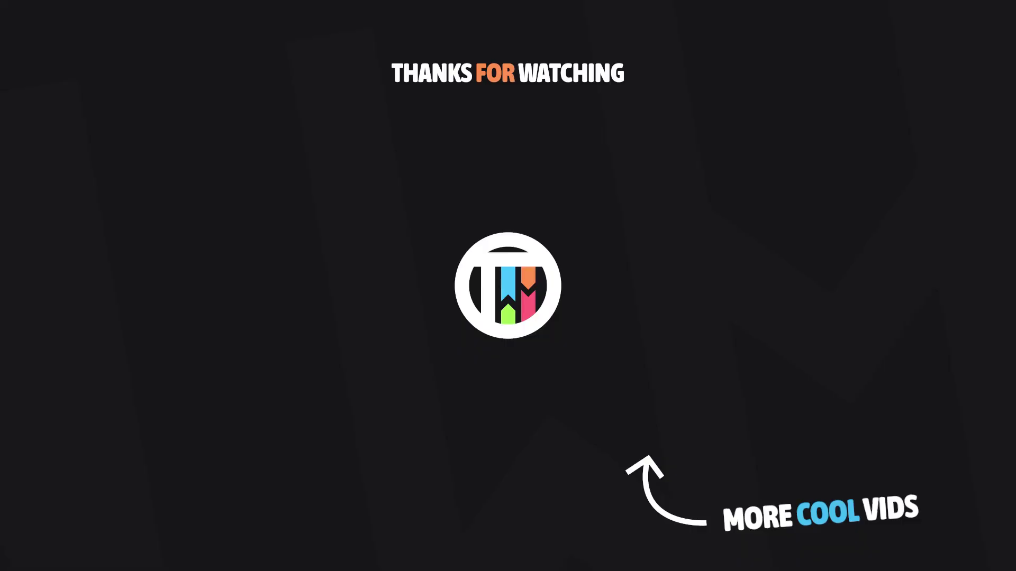